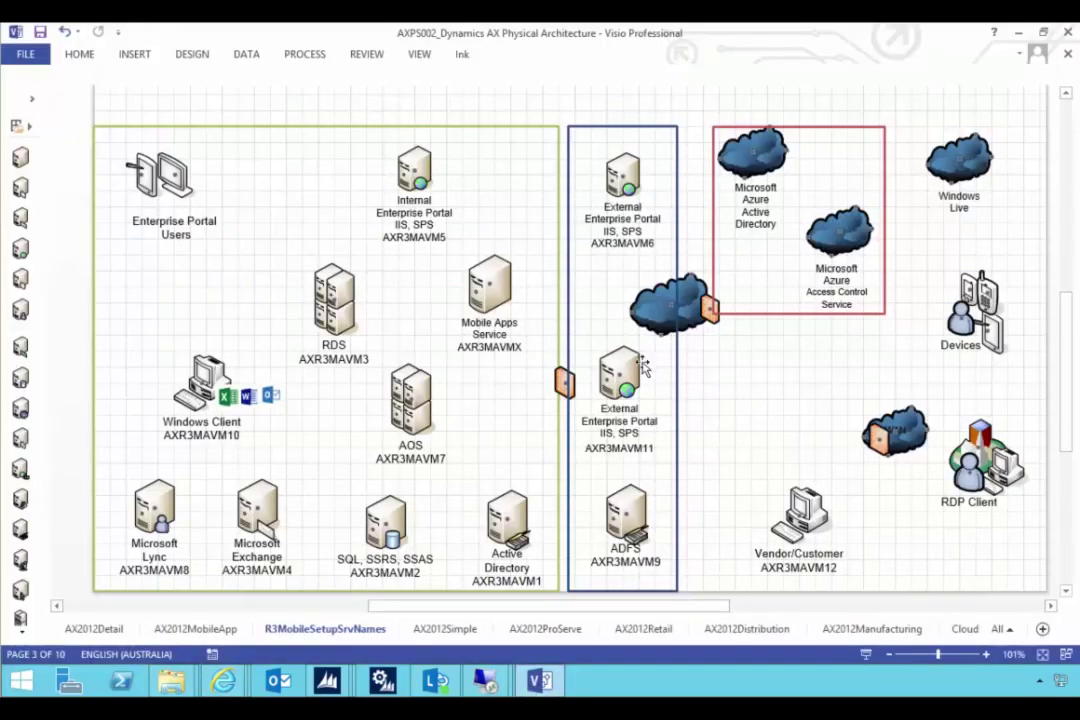
# - Turn on ink drawing and circle the External Enterprise Portal AXR3MAVM11 server
pyautogui.click(458, 55)
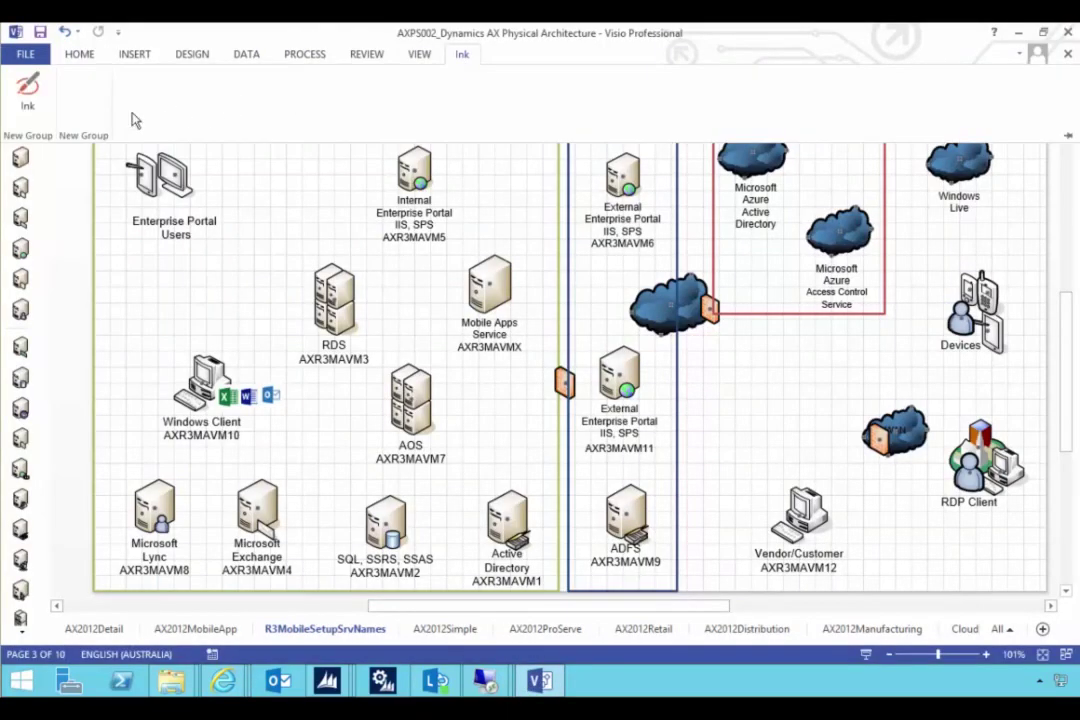
pyautogui.click(28, 90)
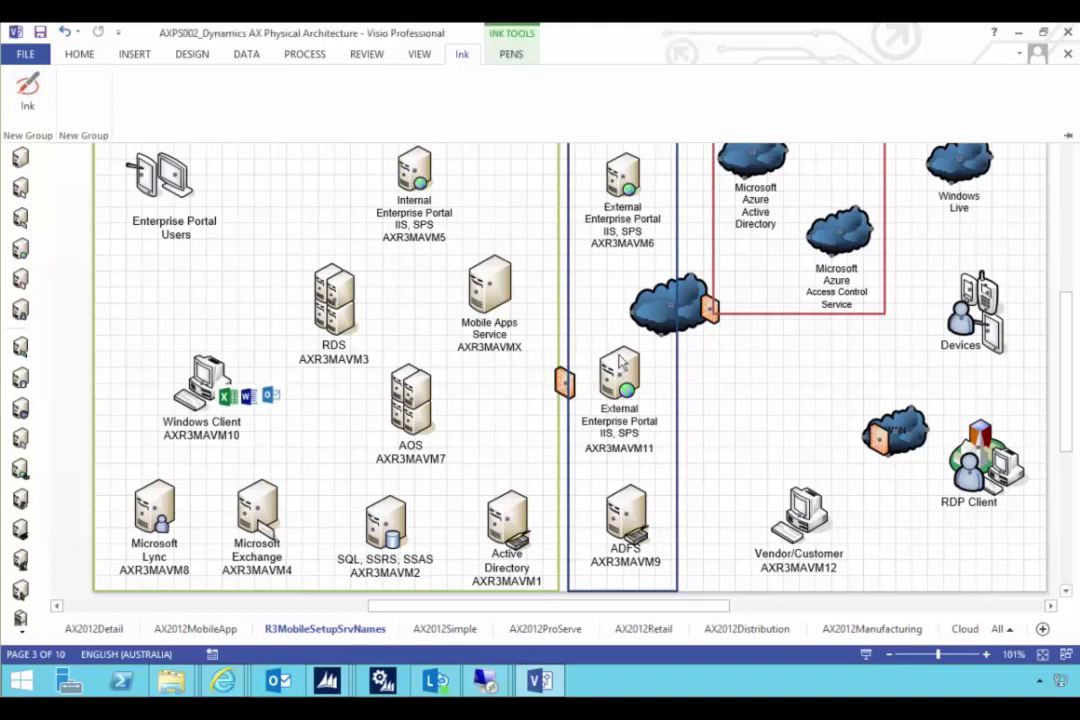
pyautogui.moveTo(622, 352)
pyautogui.mouseDown()
pyautogui.moveTo(648, 448)
pyautogui.moveTo(628, 352)
pyautogui.mouseUp()
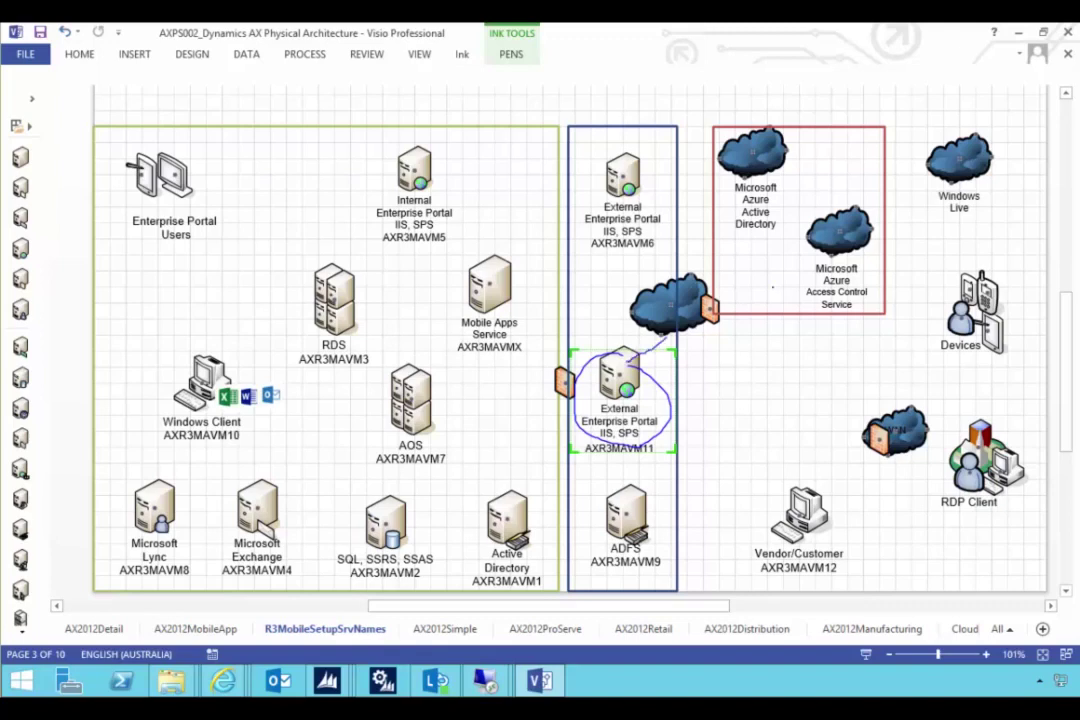
# - Ink a line from it to the Access Control Service and Active Directory clouds, undoing the stray stroke
pyautogui.moveTo(710, 313); pyautogui.dragTo(815, 262)
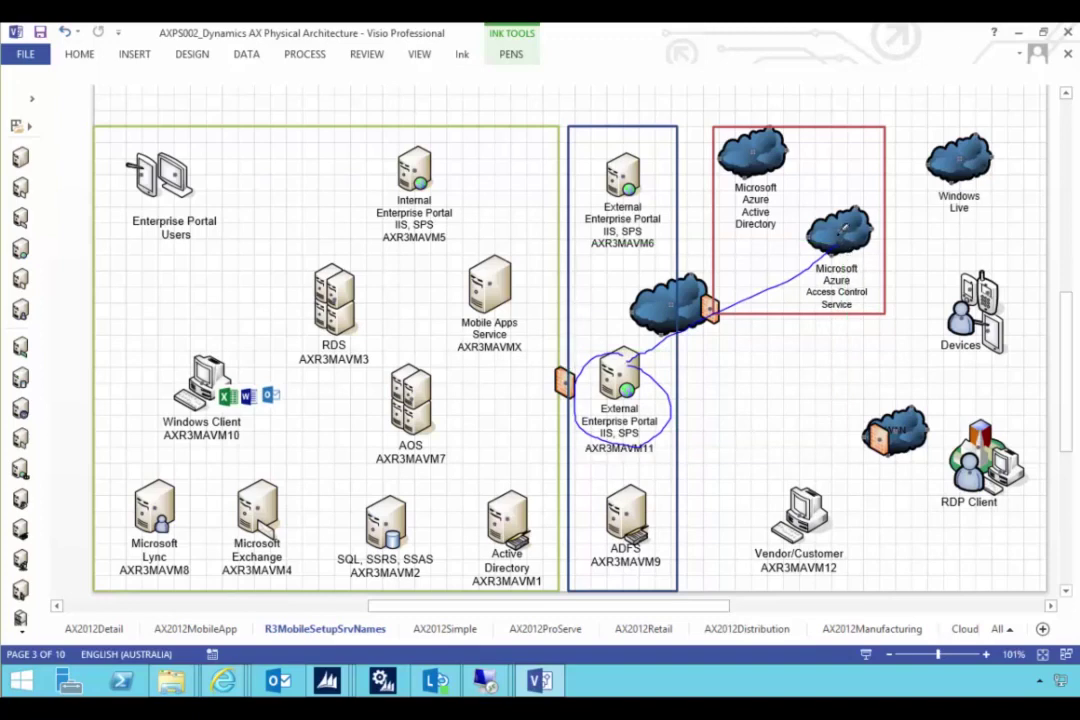
pyautogui.moveTo(810, 206); pyautogui.dragTo(752, 148)
pyautogui.moveTo(612, 349); pyautogui.dragTo(594, 356)
pyautogui.hotkey('ctrl', 'z')
# - In the Azure portal, start a custom-created new Active Directory
pyautogui.moveTo(225, 690)
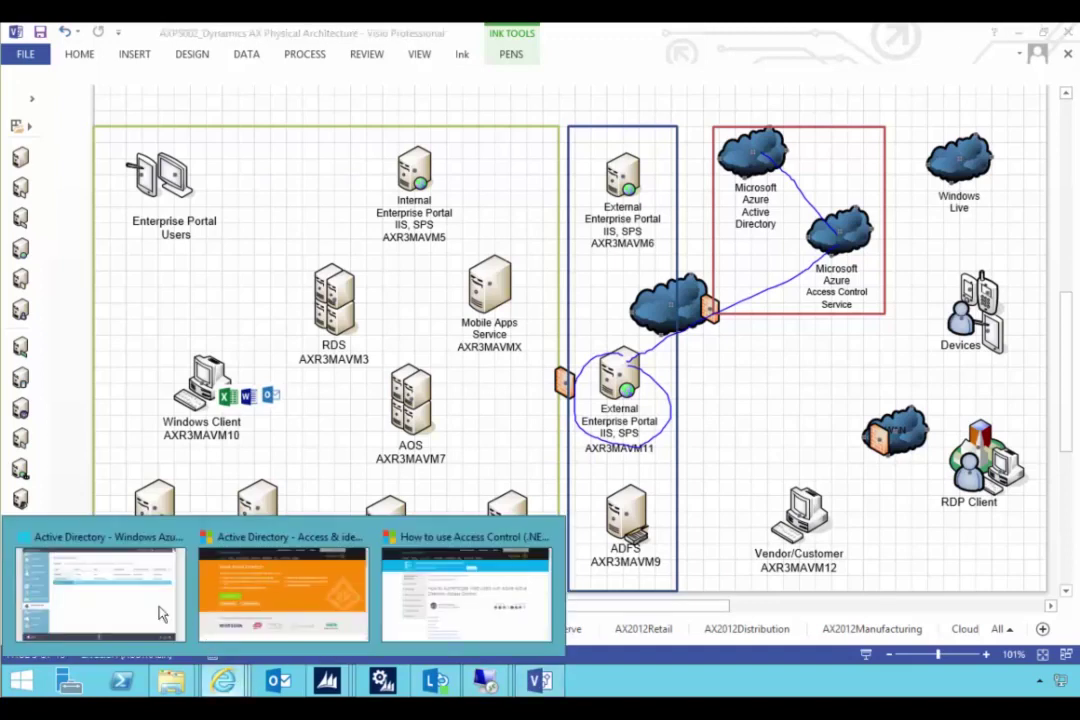
pyautogui.click(161, 612)
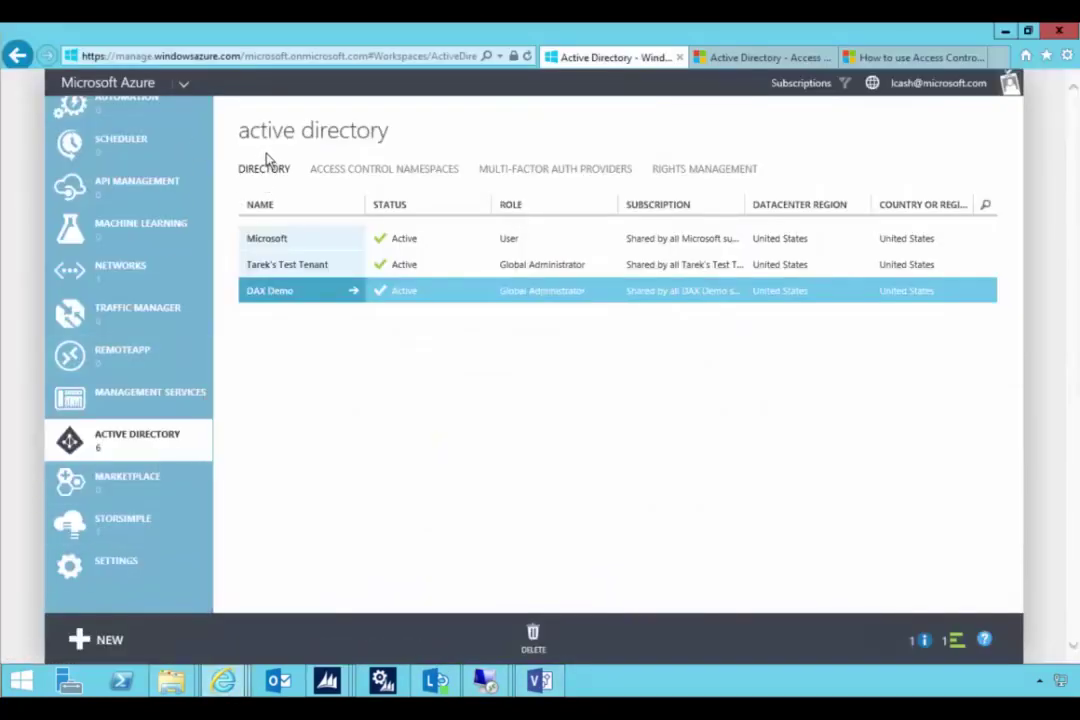
pyautogui.click(99, 642)
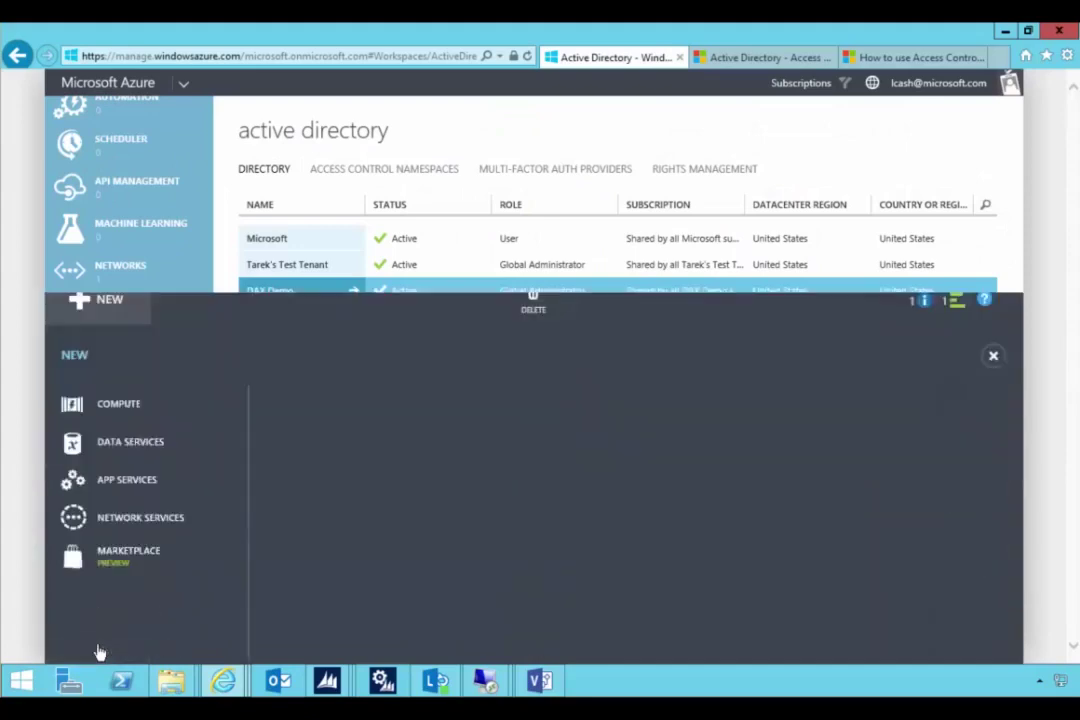
pyautogui.click(506, 308)
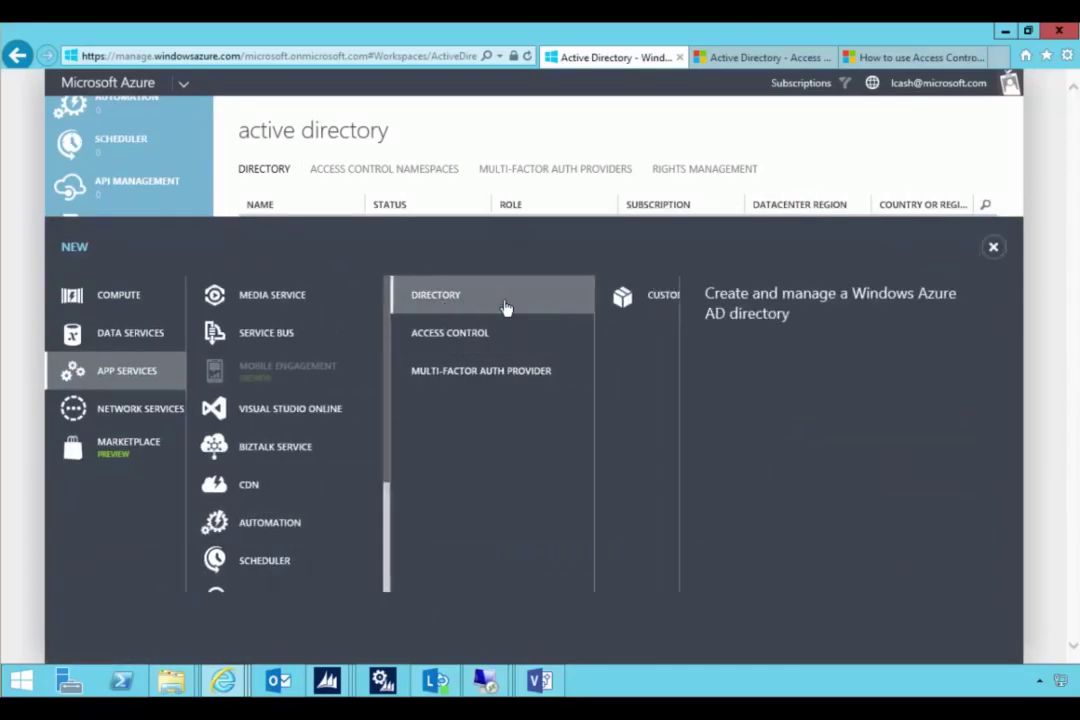
pyautogui.click(571, 306)
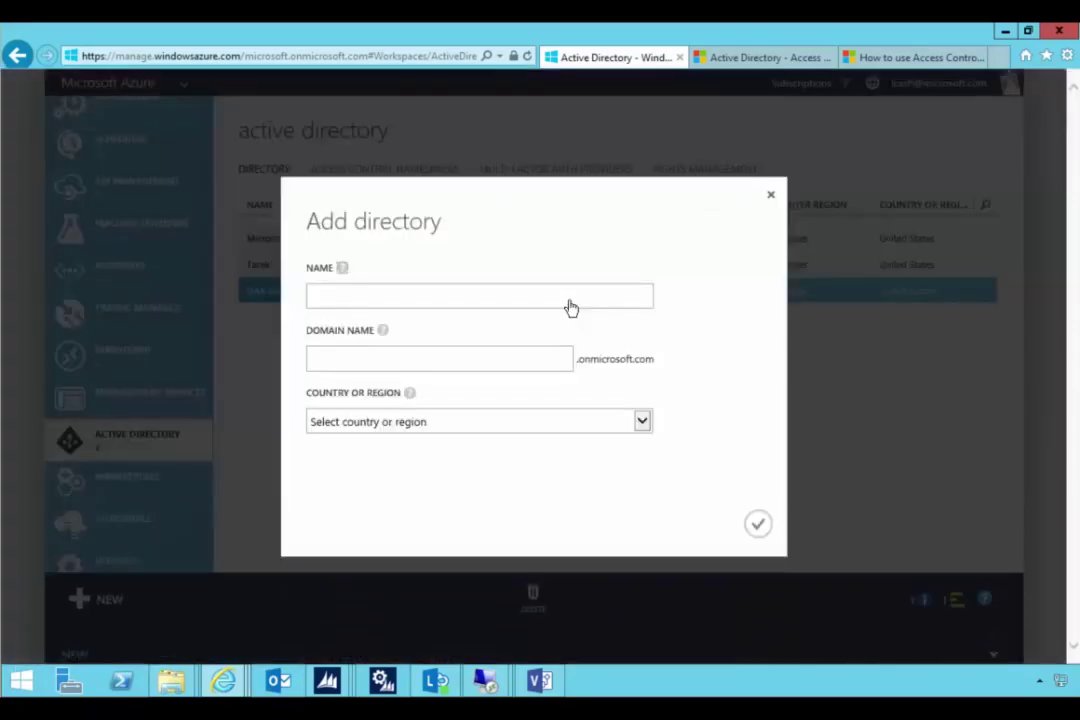
# - Create directory DAXEP with domain DAXEP.onmicrosoft.com in the United States
pyautogui.click(479, 355)
pyautogui.write('DAXEO')
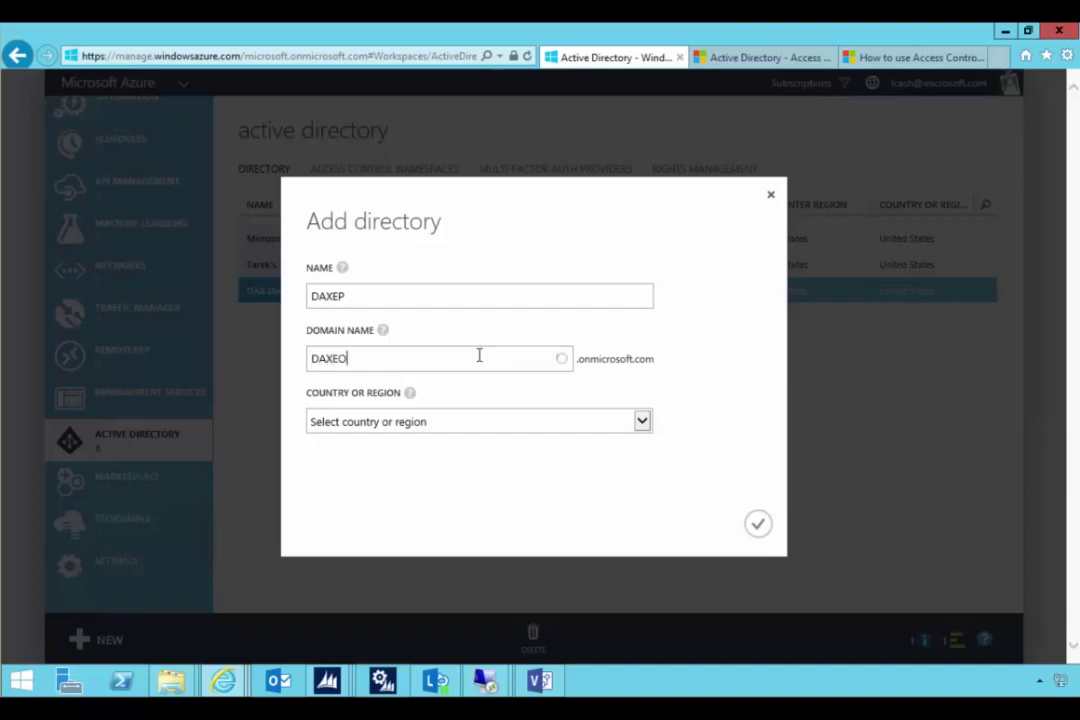
pyautogui.press('BackSpace')
pyautogui.write('P')
pyautogui.click(641, 421)
pyautogui.scroll(-8, 620, 452)
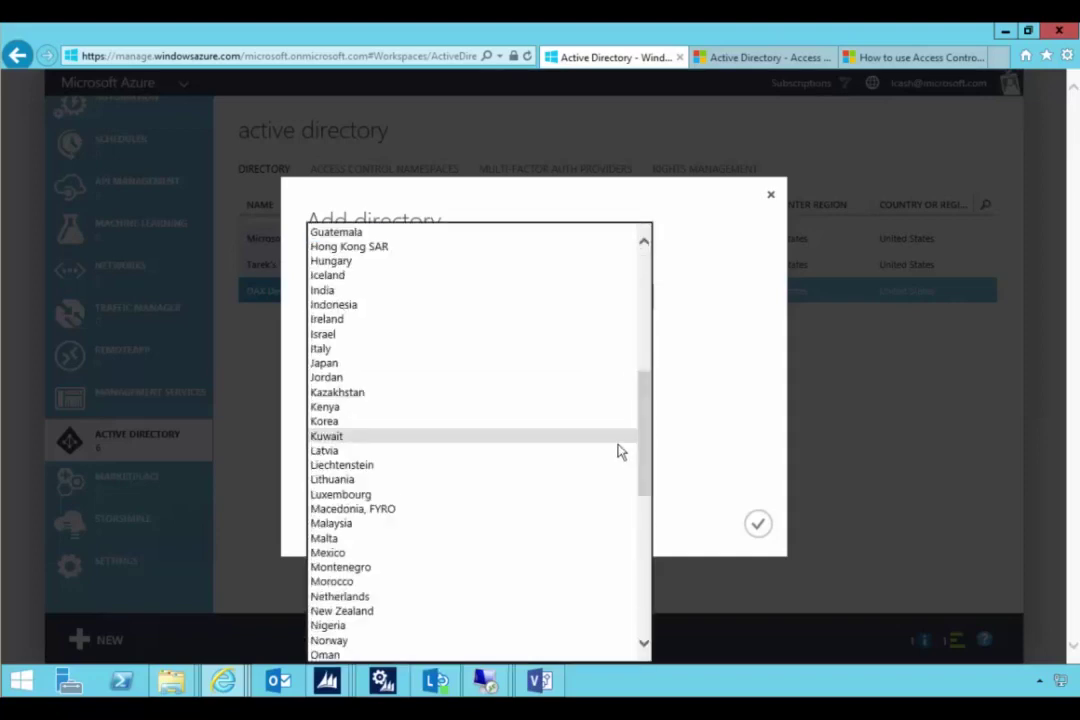
pyautogui.scroll(-10, 620, 452)
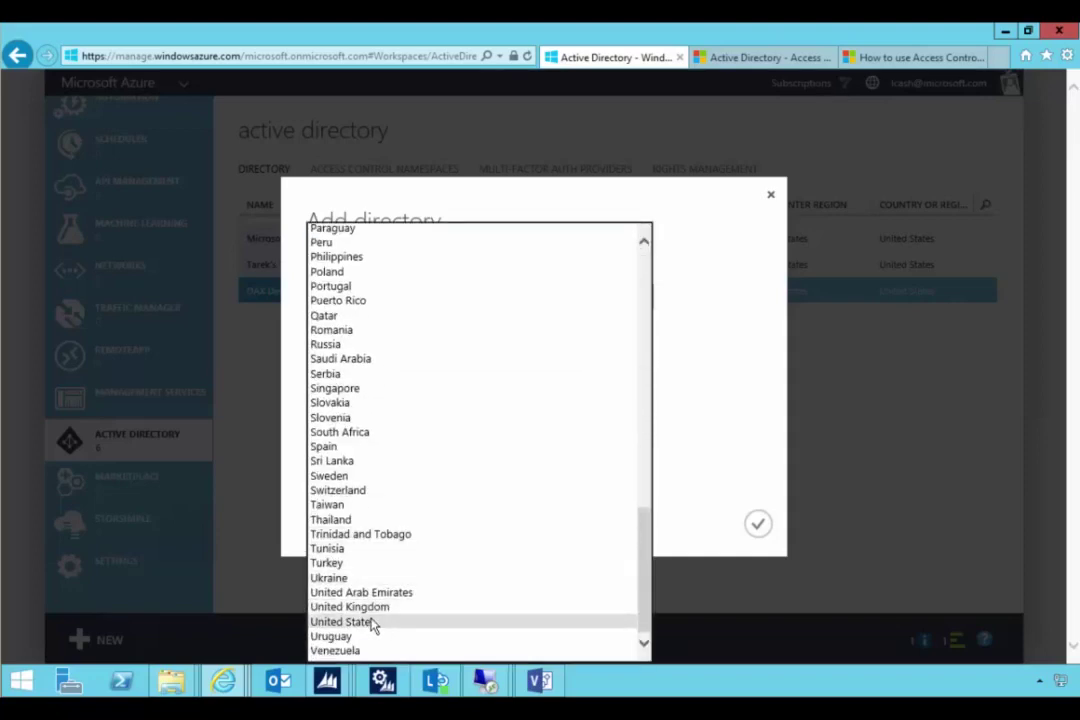
pyautogui.click(372, 623)
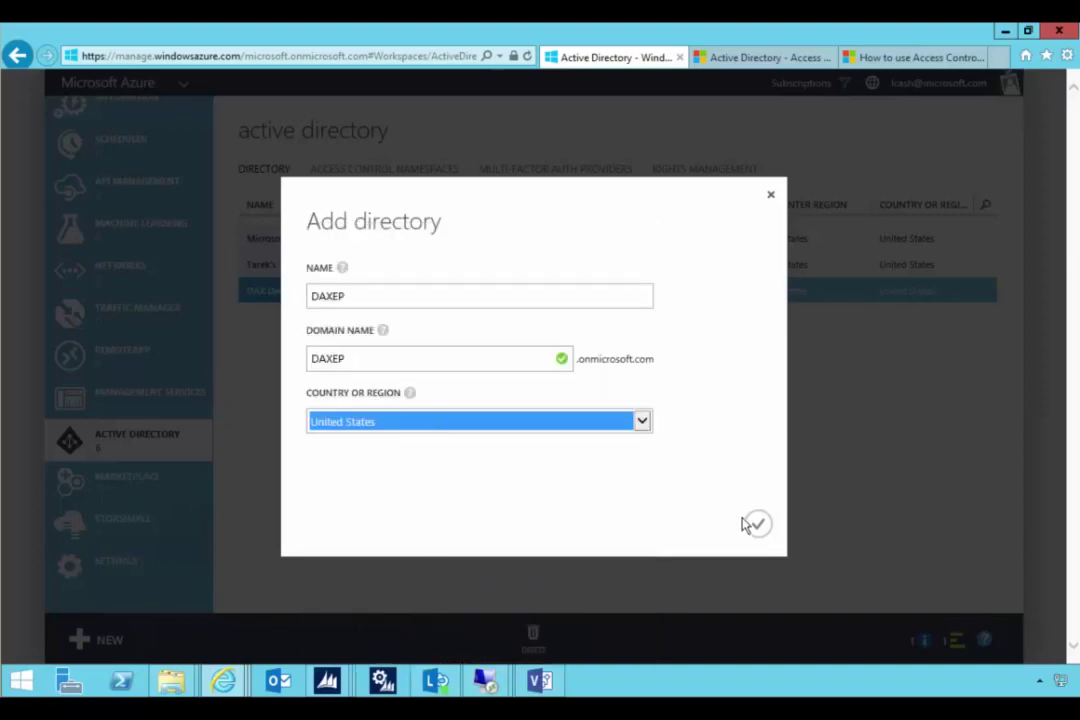
pyautogui.click(757, 523)
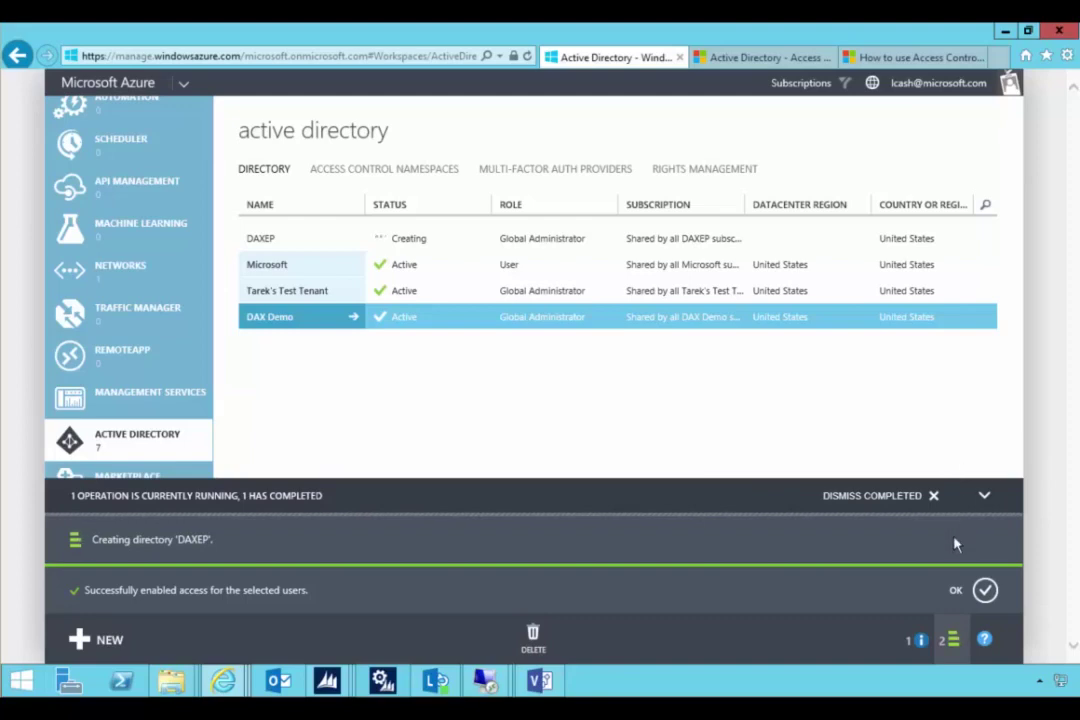
pyautogui.click(985, 591)
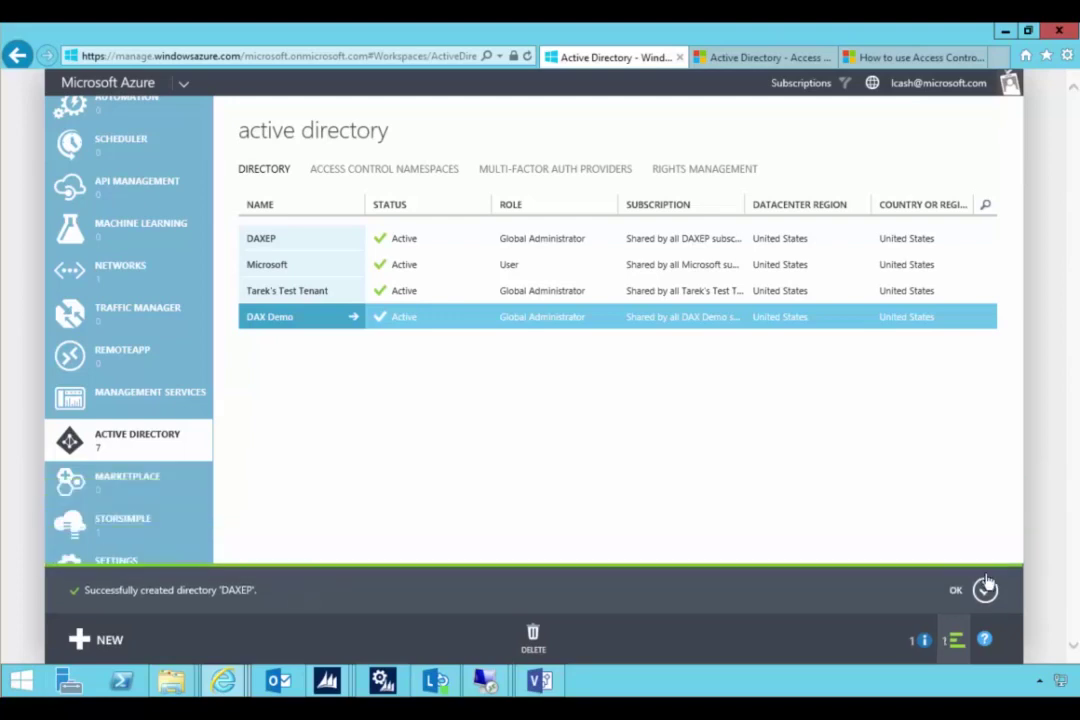
# - In the DAXEP directory's users, start a new user and enter the contact's user name
pyautogui.click(985, 591)
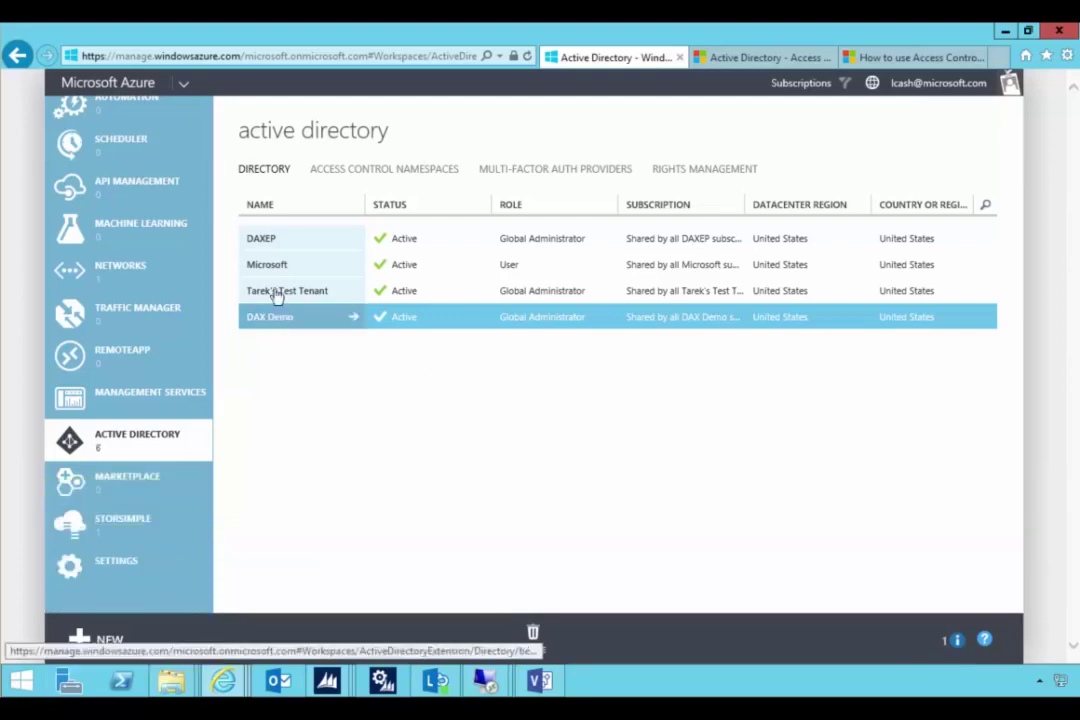
pyautogui.click(277, 242)
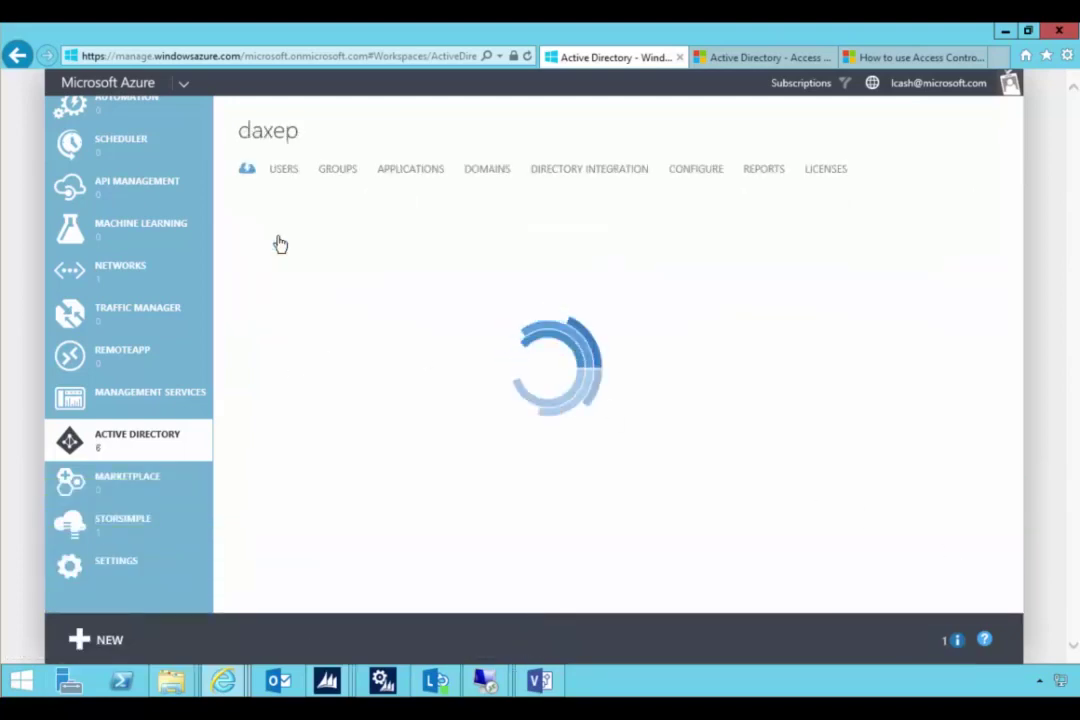
pyautogui.click(283, 170)
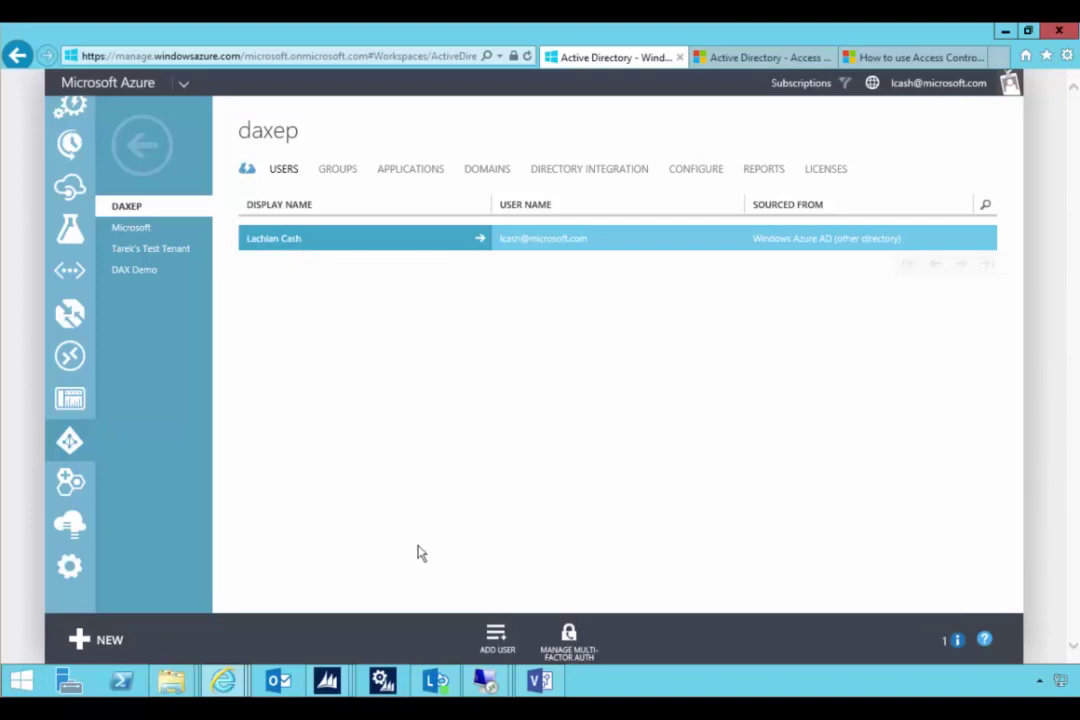
pyautogui.click(495, 637)
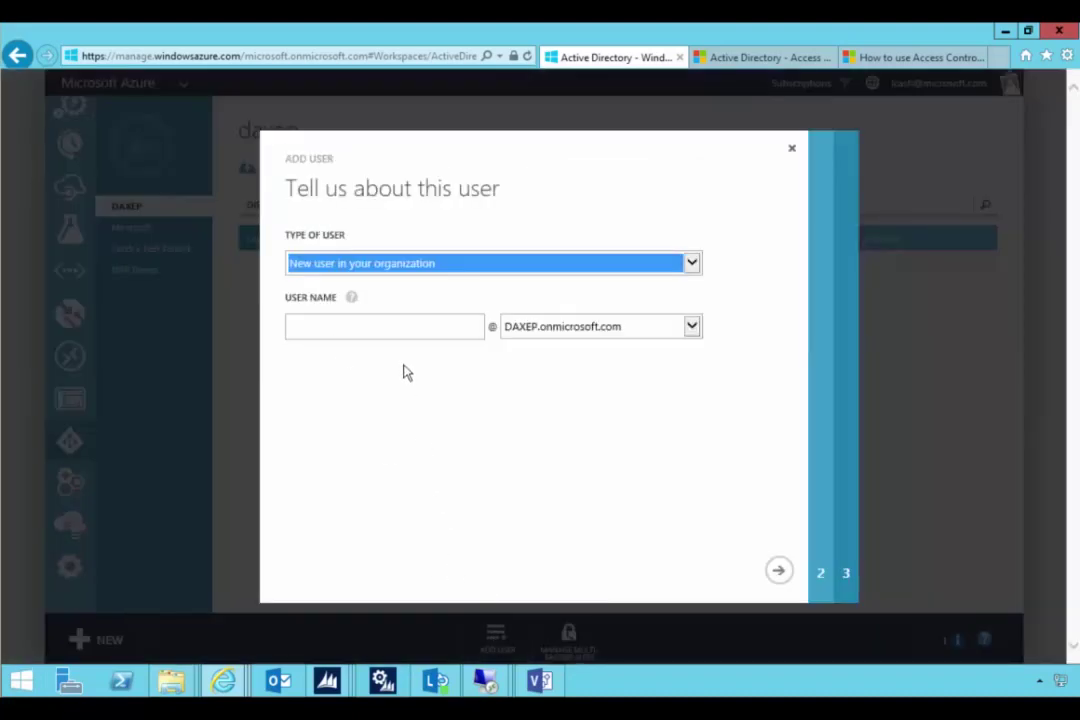
pyautogui.click(400, 327)
pyautogui.write('sara')
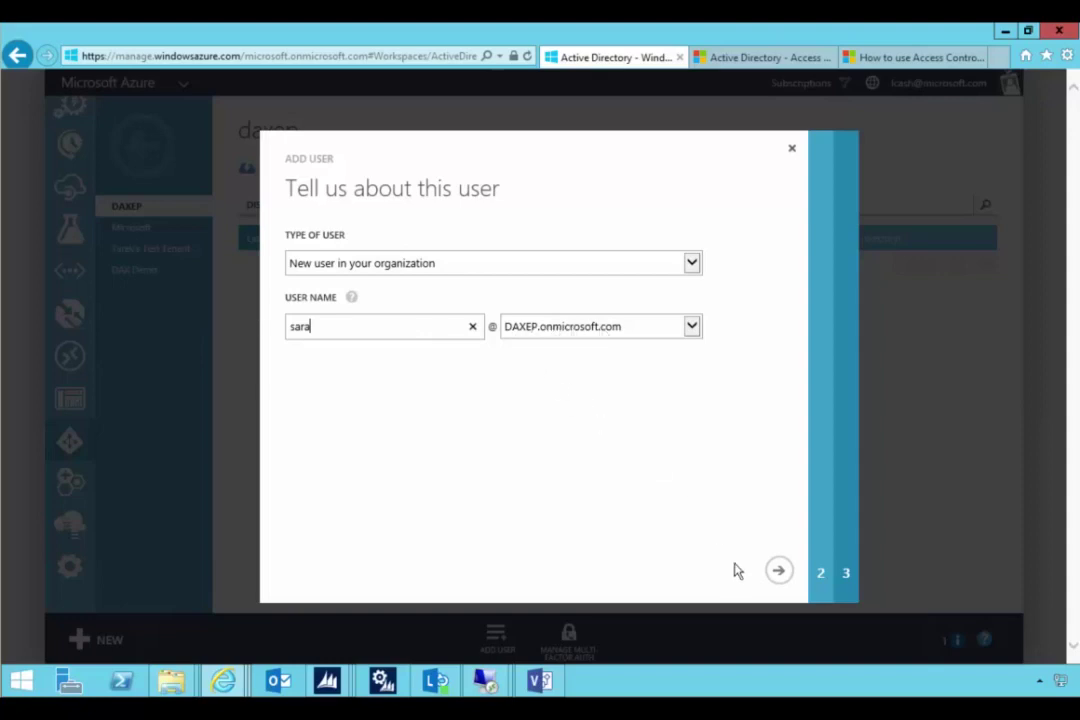
pyautogui.click(779, 571)
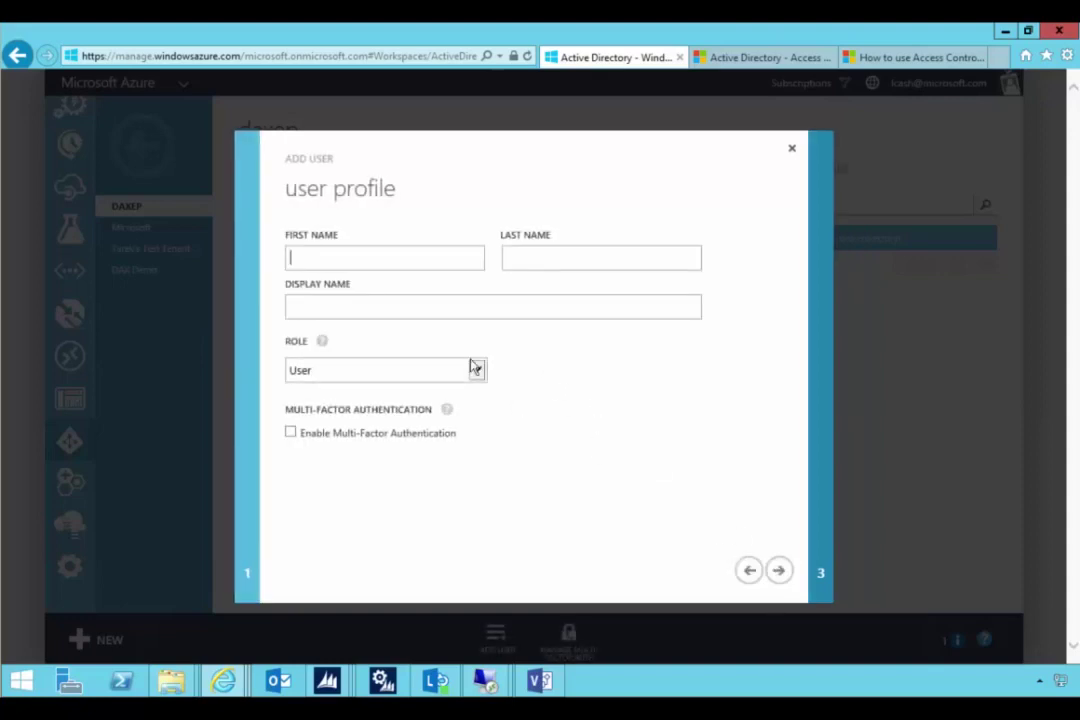
# - Fill in the contact's first, last and display names and create the user
pyautogui.write('S')
pyautogui.press('Tab')
pyautogui.write('T')
pyautogui.press('Tab')
pyautogui.press('Tab')
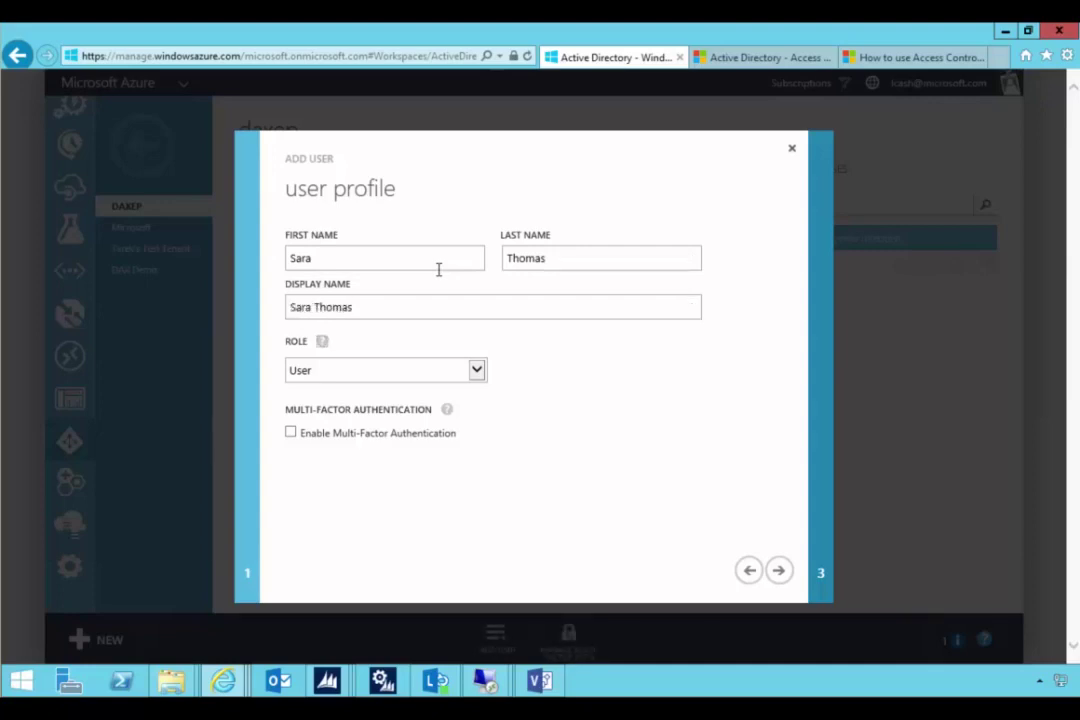
pyautogui.click(785, 582)
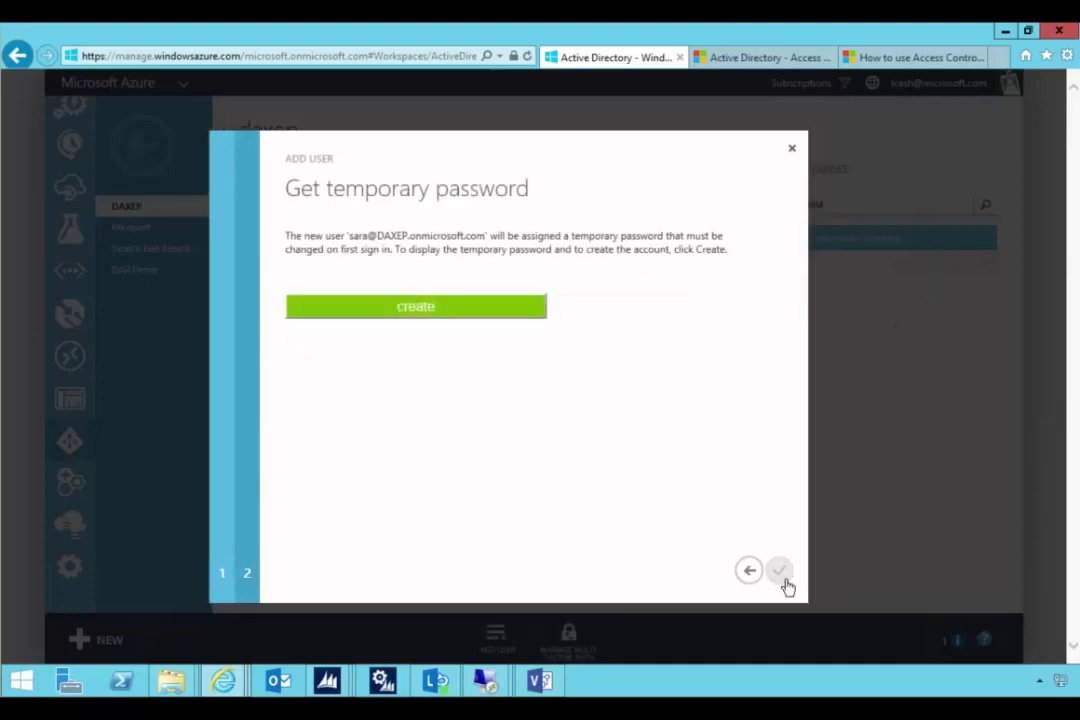
pyautogui.click(480, 316)
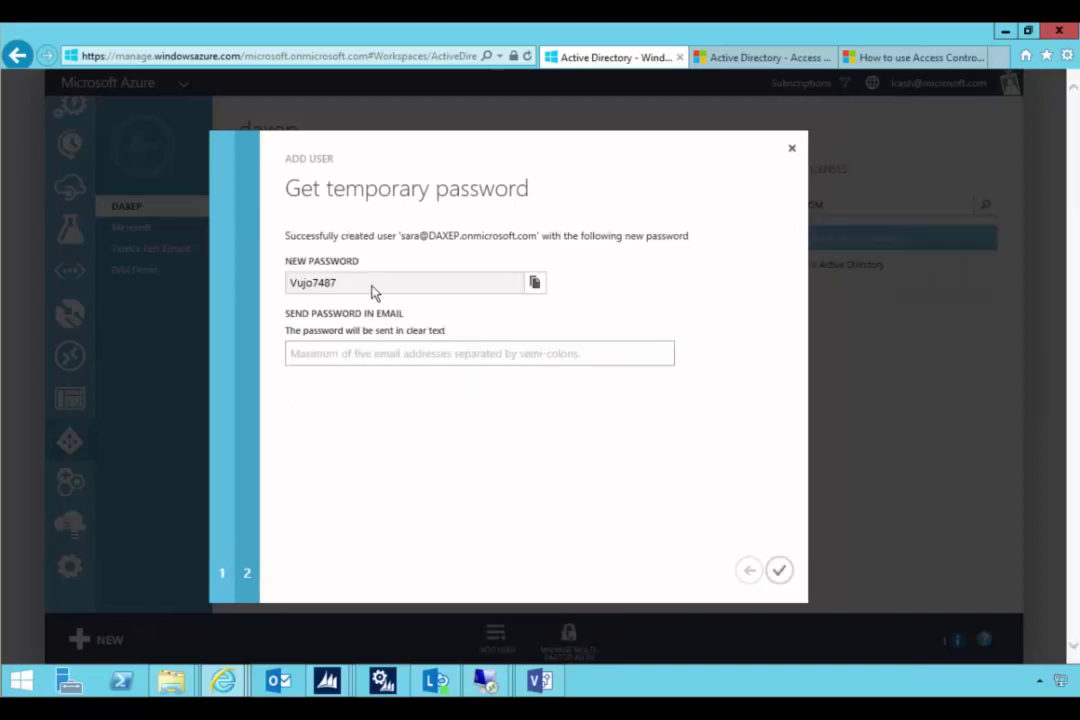
# - Copy the generated temporary password into Notepad and finish adding the user
pyautogui.moveTo(364, 288); pyautogui.dragTo(293, 291)
pyautogui.hotkey('ctrl', 'c')
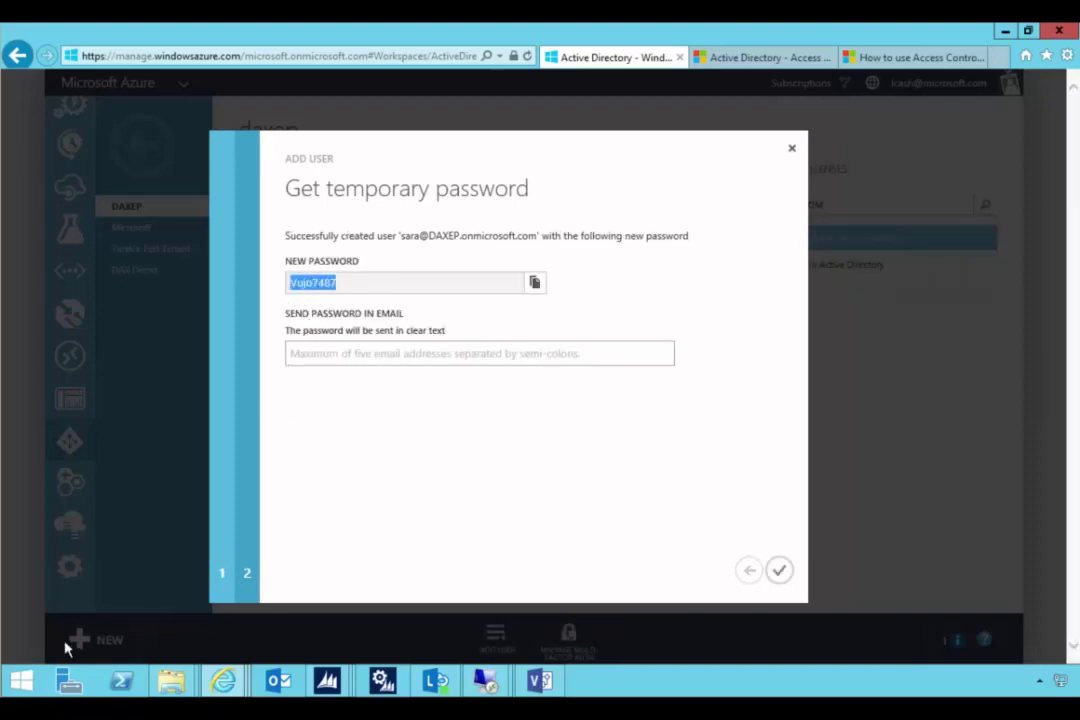
pyautogui.rightClick(20, 680)
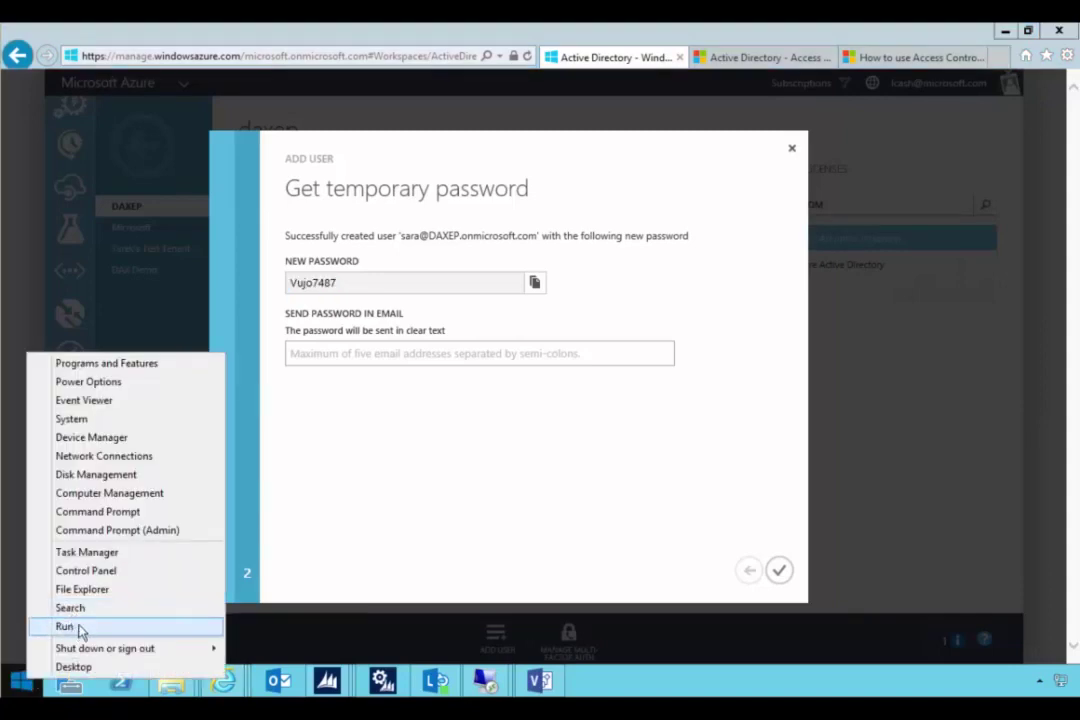
pyautogui.click(64, 626)
pyautogui.press('Return')
pyautogui.hotkey('ctrl', 'v')
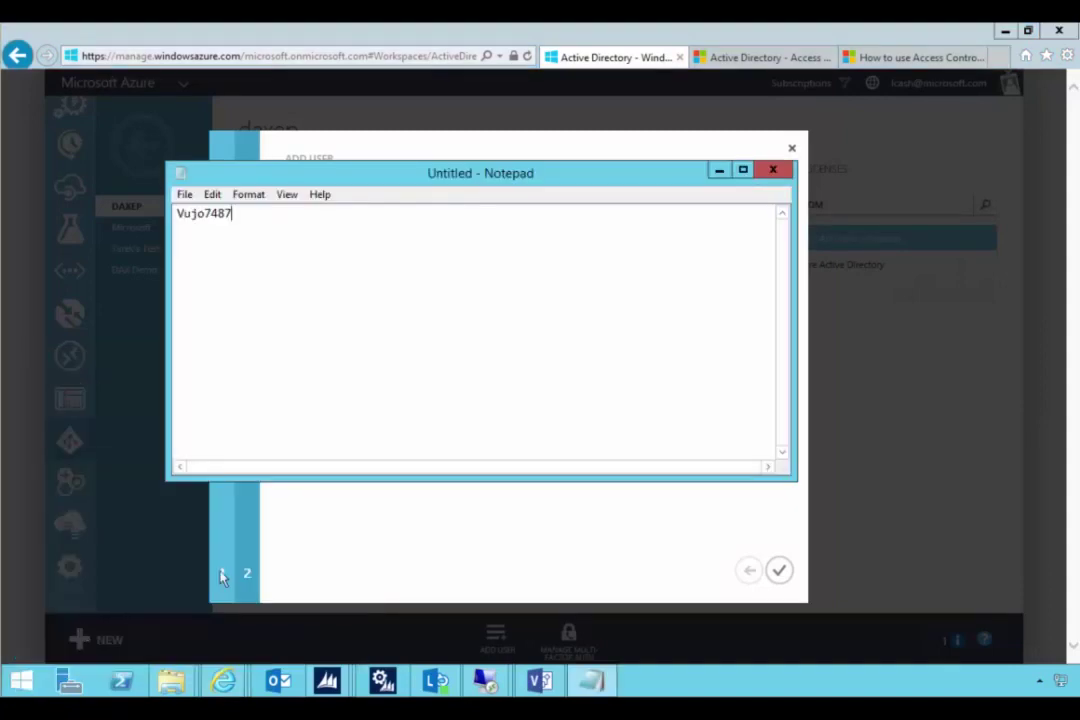
pyautogui.click(717, 172)
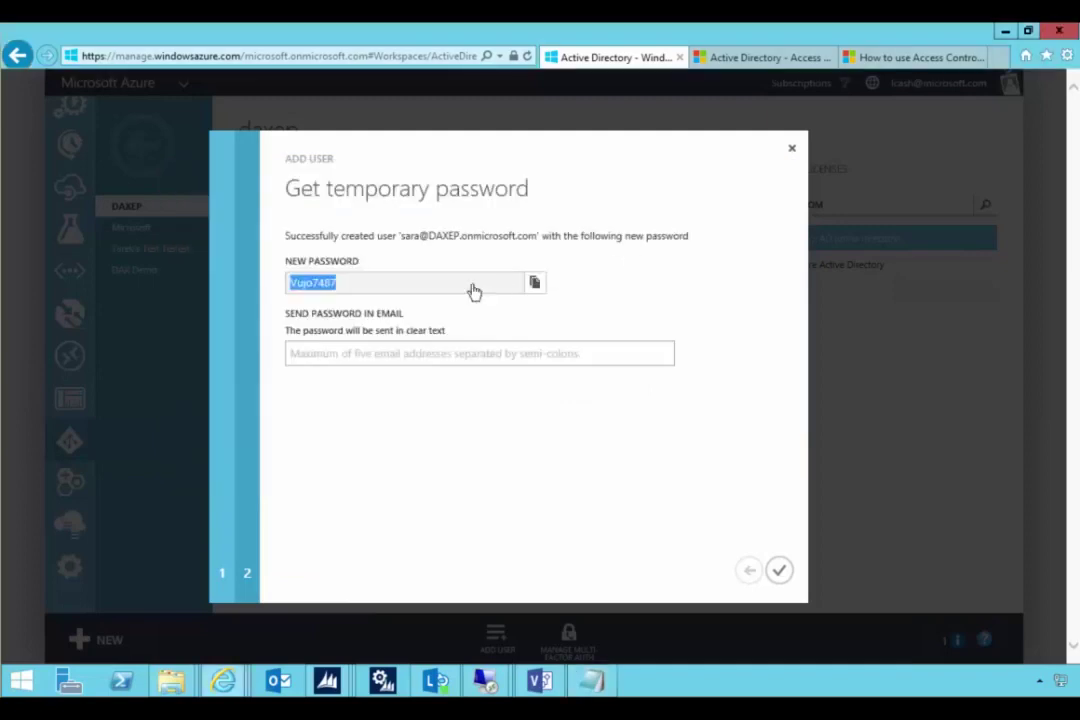
pyautogui.click(779, 574)
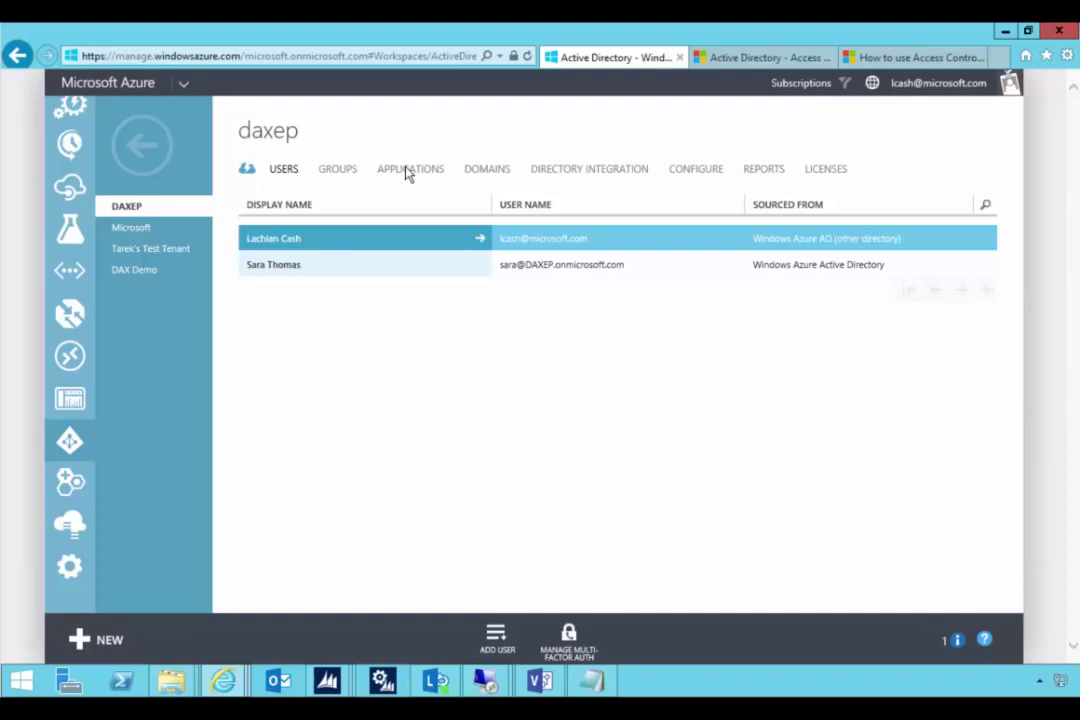
# - Open the axr3mavm11 namespace in the Access Control Service portal
pyautogui.click(132, 150)
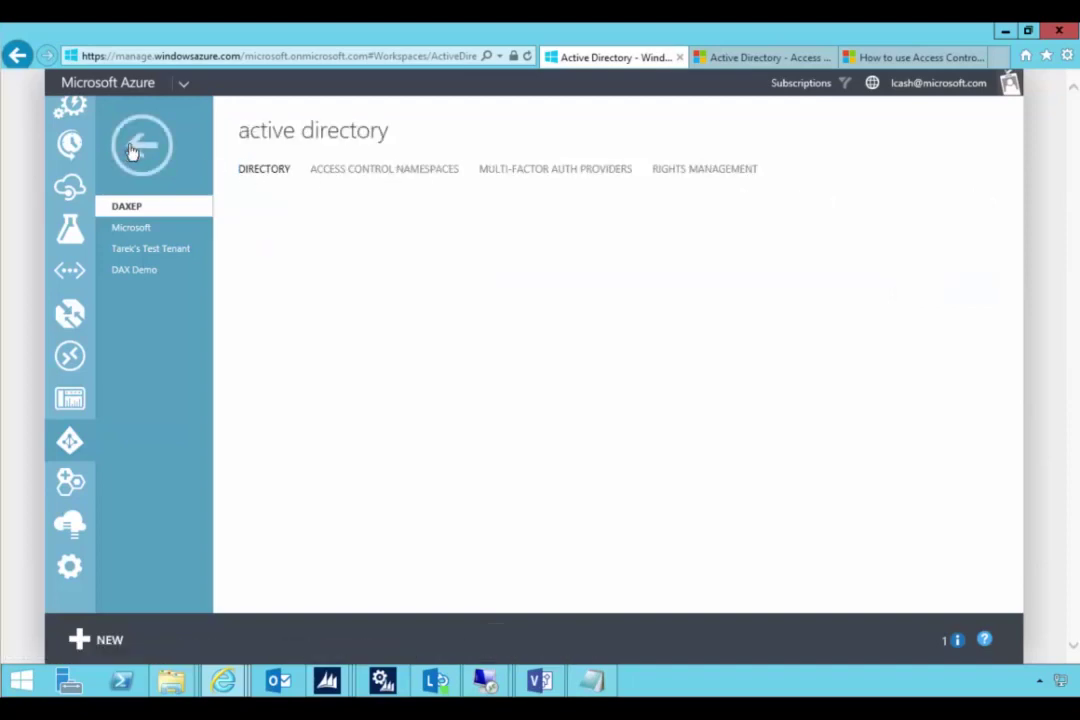
pyautogui.click(358, 172)
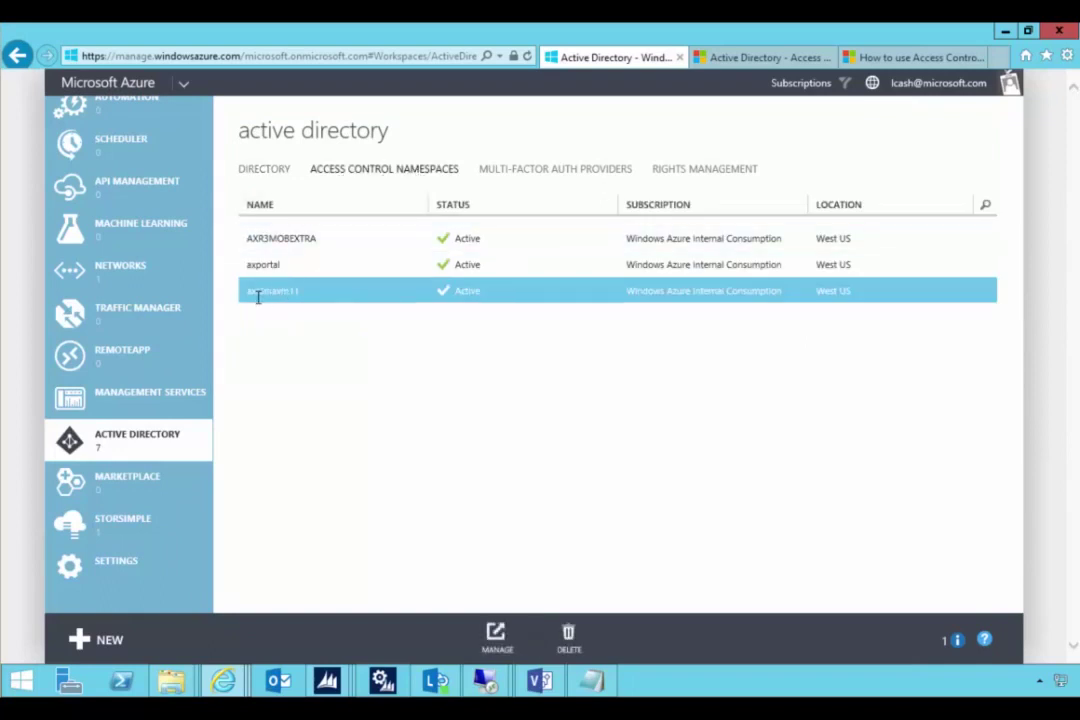
pyautogui.click(495, 636)
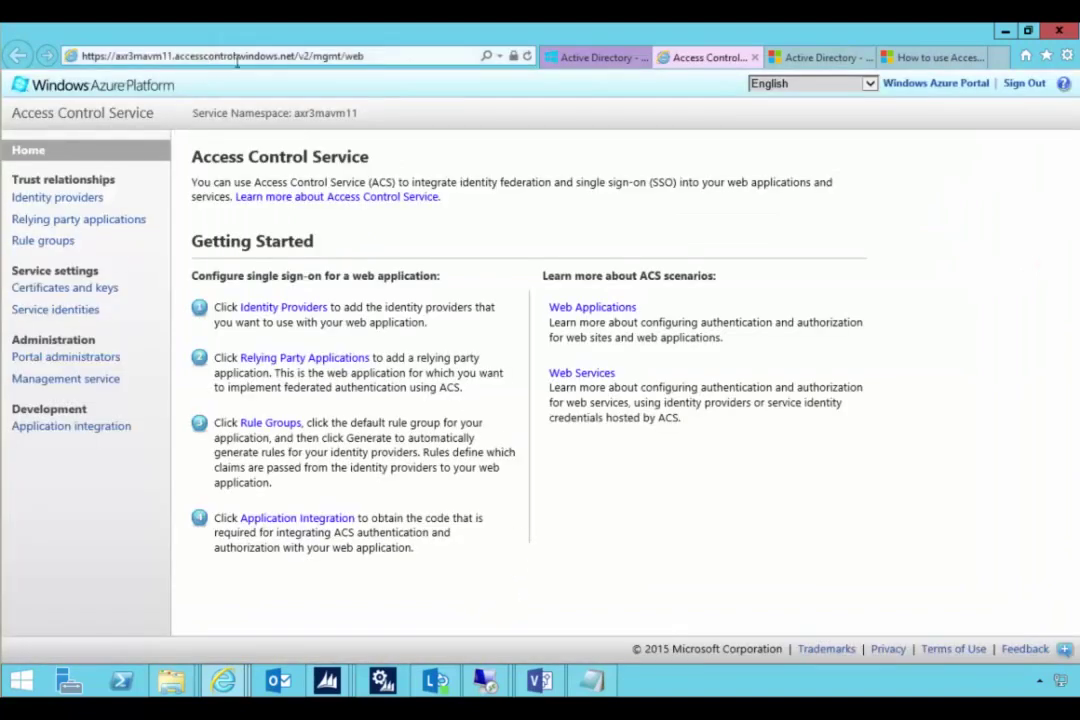
# - Copy the namespace base address up to windows.net, then return to the directories list
pyautogui.click(276, 60)
pyautogui.moveTo(298, 60); pyautogui.dragTo(83, 70)
pyautogui.hotkey('ctrl', 'c')
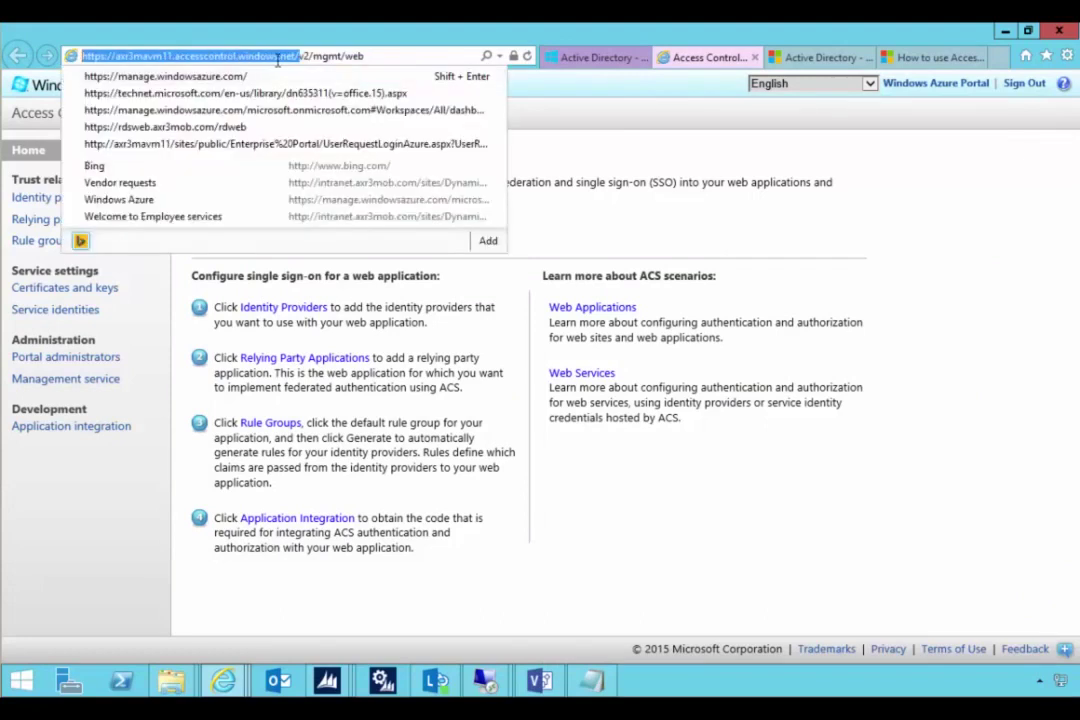
pyautogui.click(300, 58)
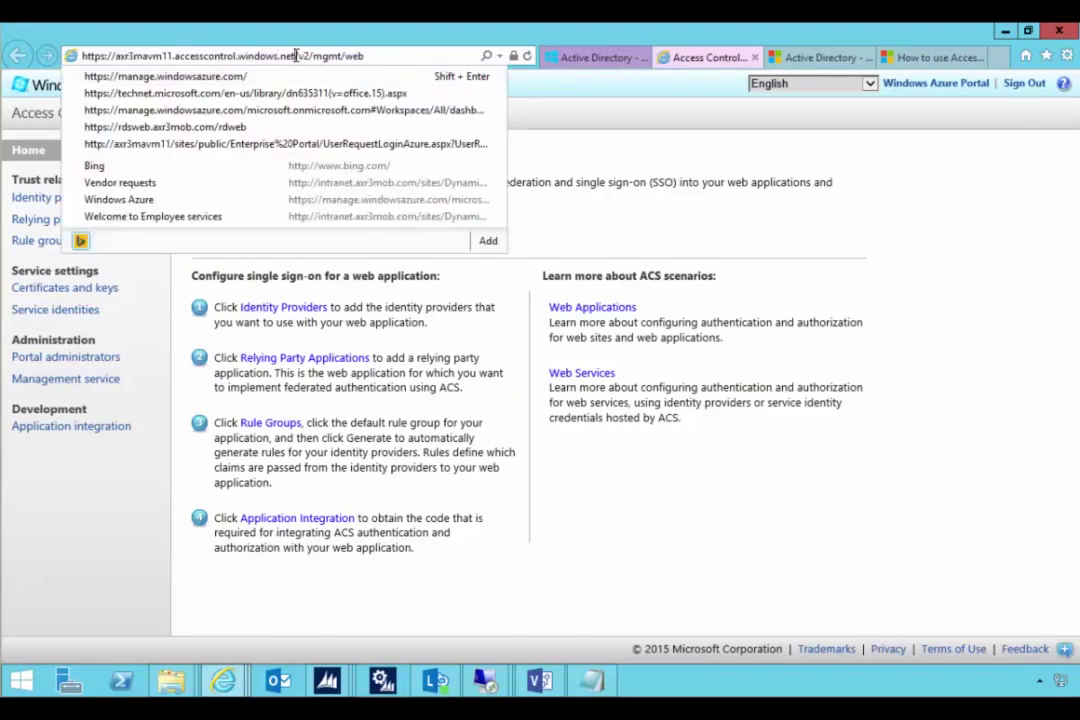
pyautogui.moveTo(296, 56); pyautogui.dragTo(85, 76)
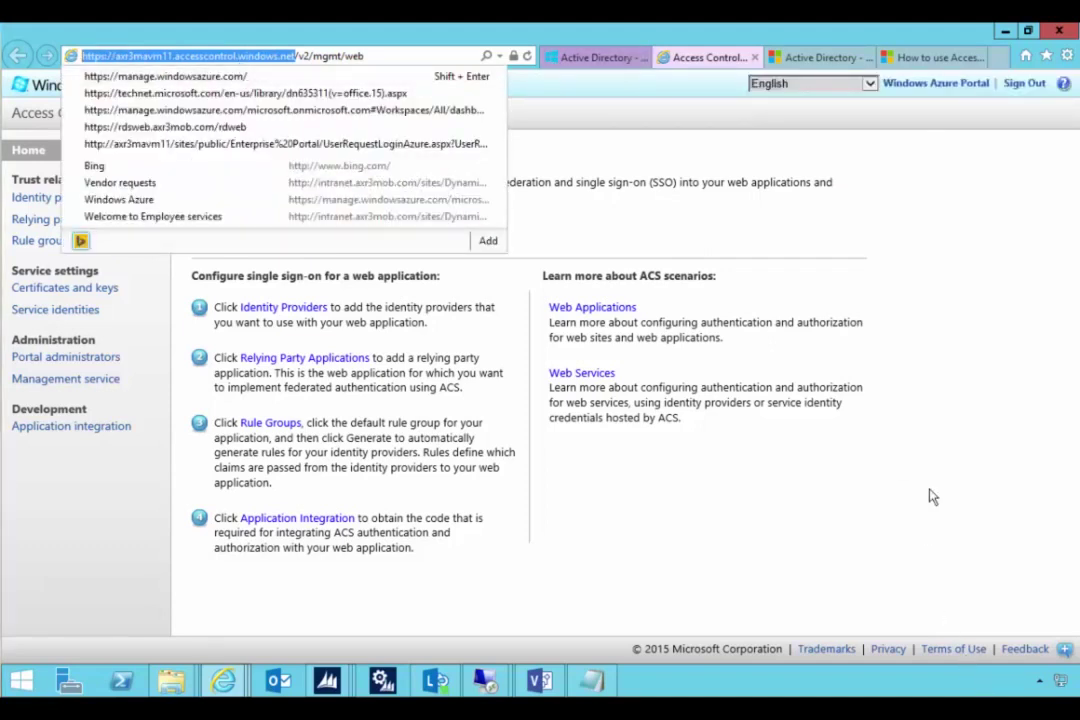
pyautogui.click(622, 64)
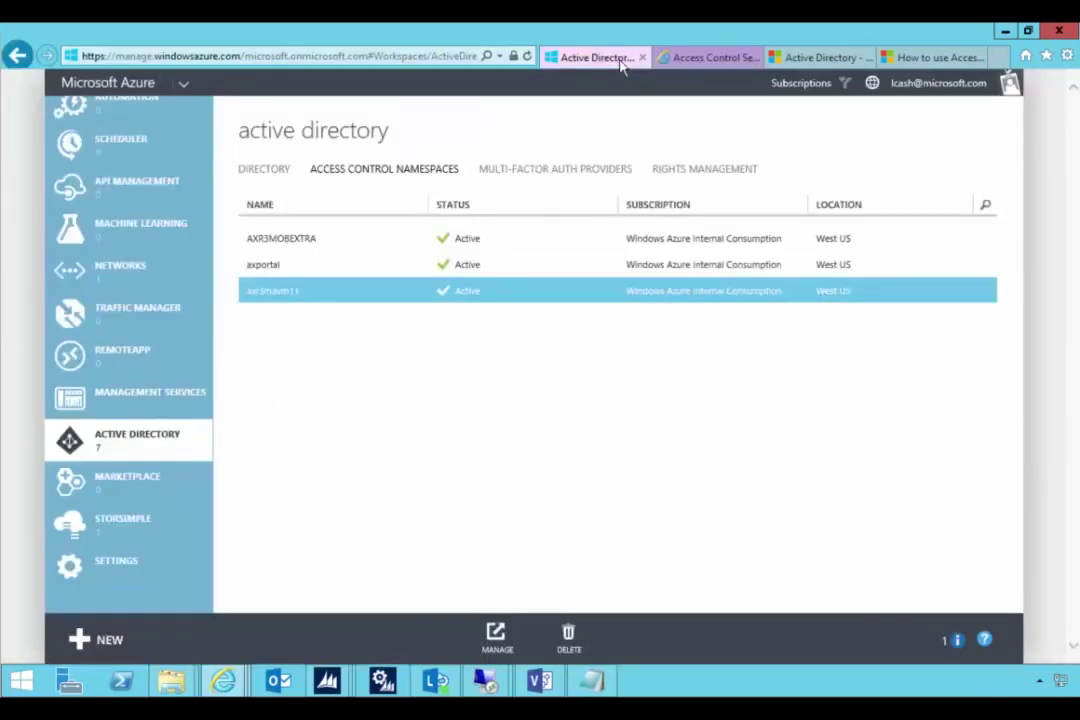
pyautogui.click(268, 176)
# - Add an in-development application named AXEP to the daxep directory
pyautogui.click(266, 241)
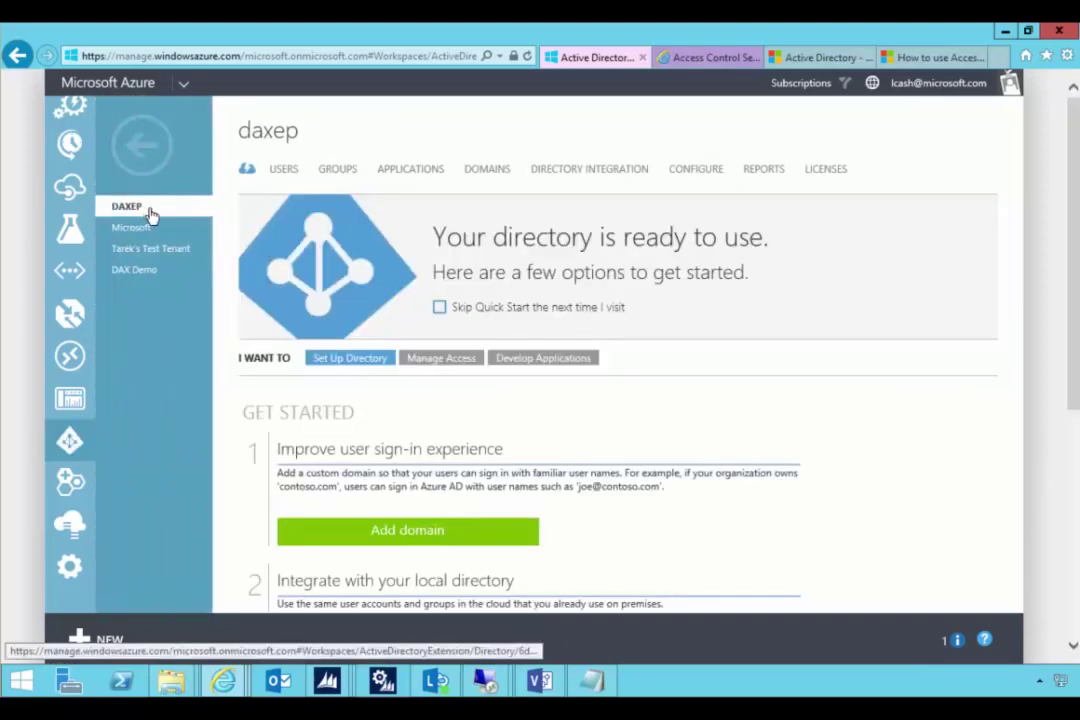
pyautogui.click(415, 174)
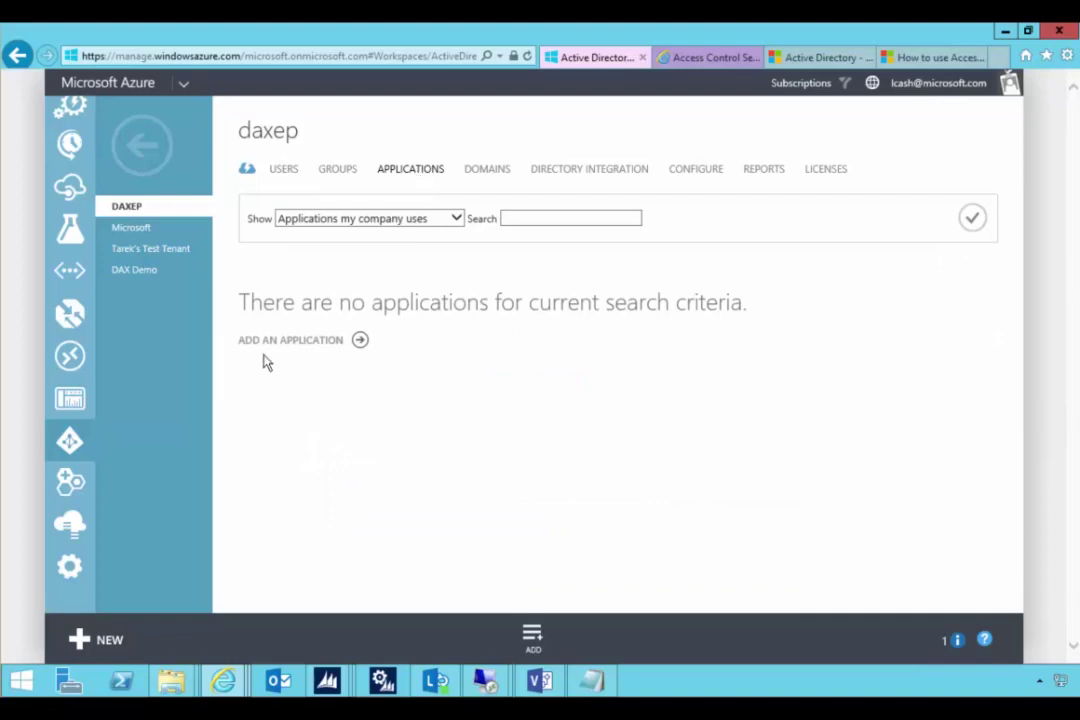
pyautogui.click(264, 344)
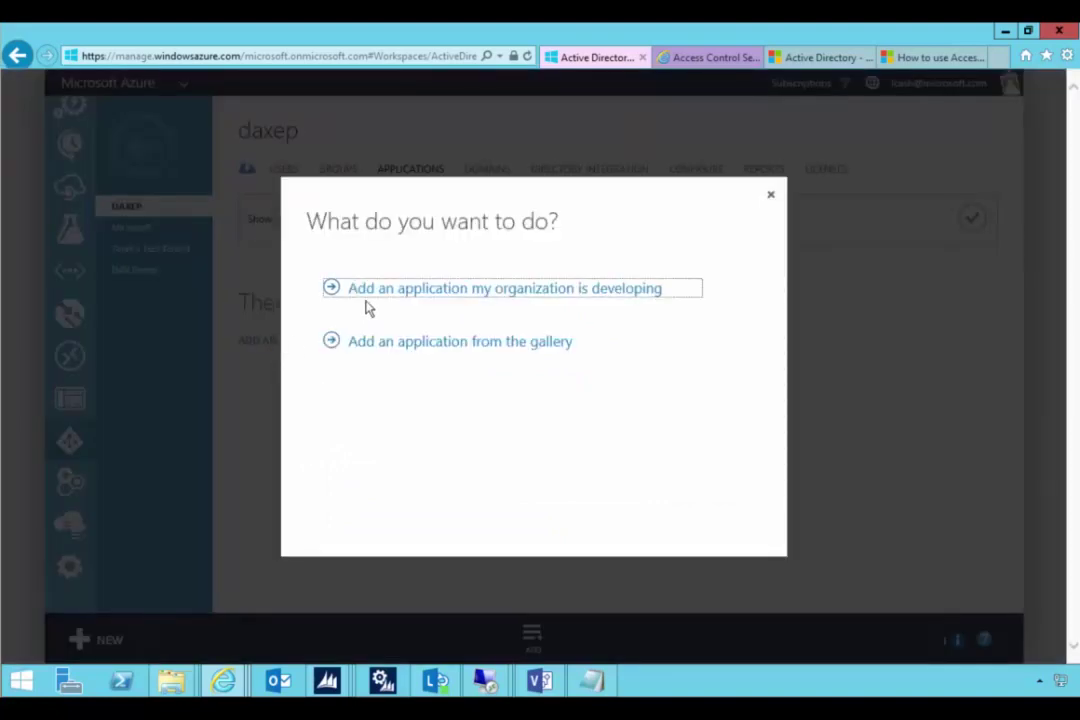
pyautogui.click(597, 291)
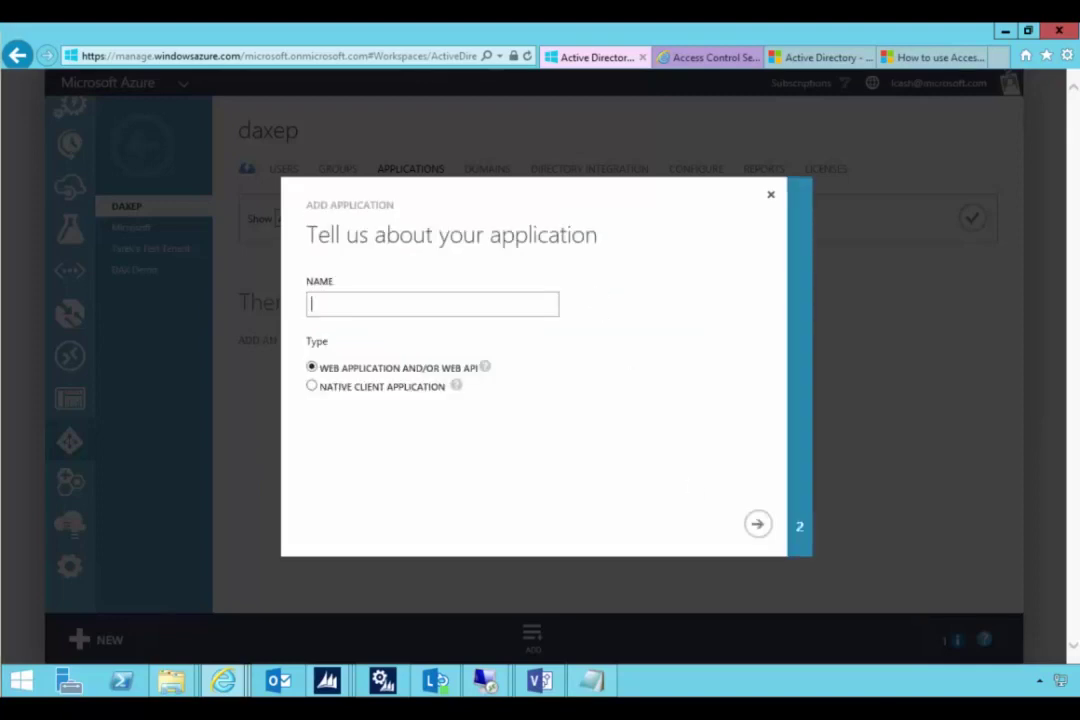
pyautogui.write('AXEP')
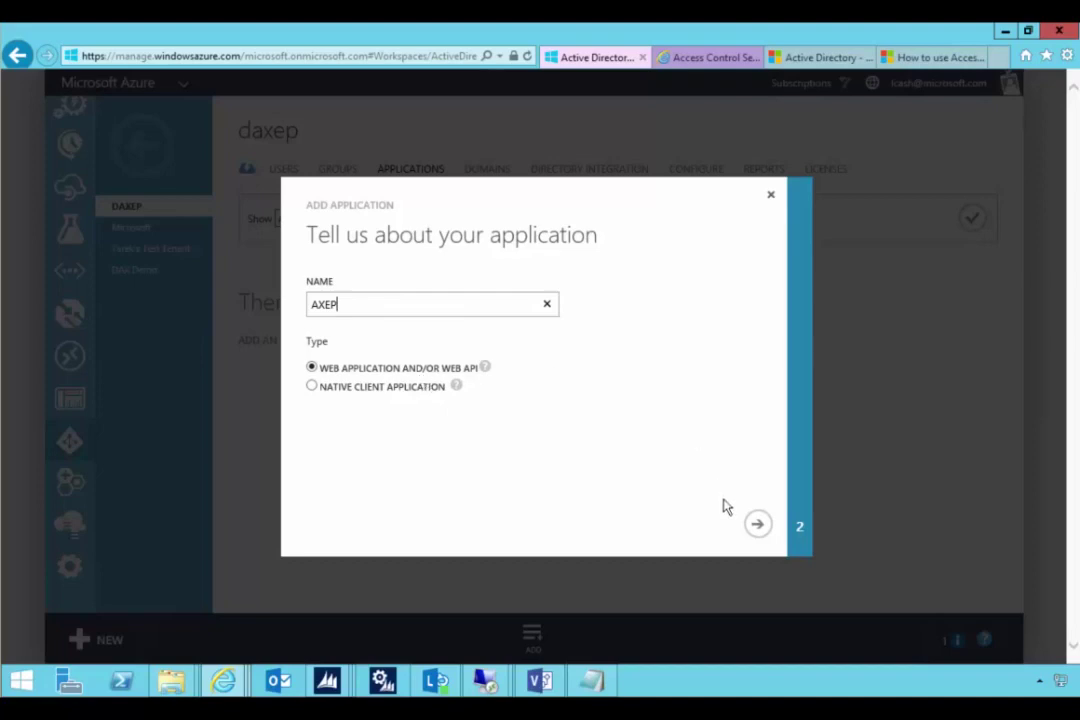
pyautogui.click(757, 524)
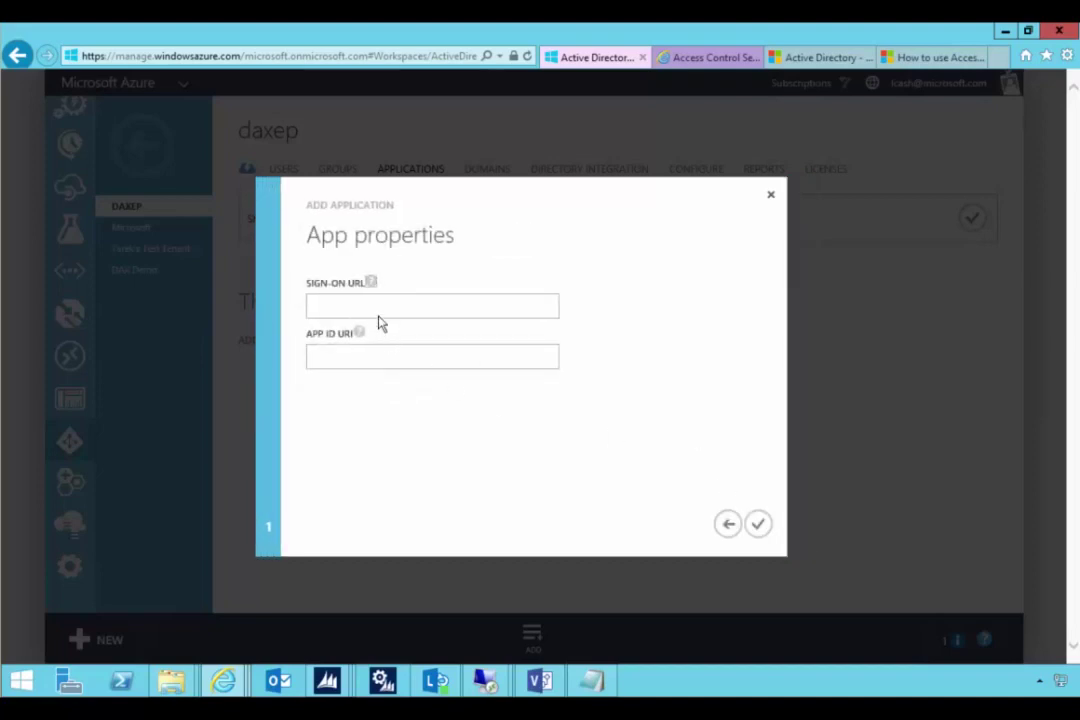
# - Paste the ACS namespace address as both sign-on URL and App ID URI, and finish
pyautogui.click(380, 305)
pyautogui.write('https://axr3mam11.accesscontrol.windows.net')
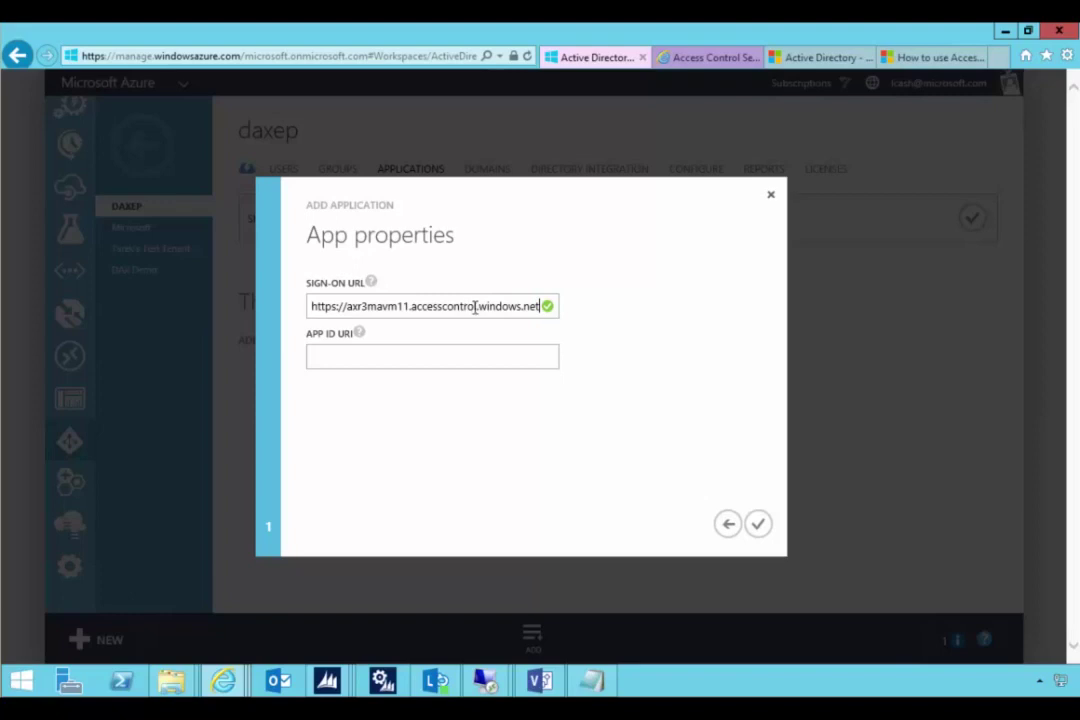
pyautogui.click(445, 357)
pyautogui.hotkey('ctrl', 'v')
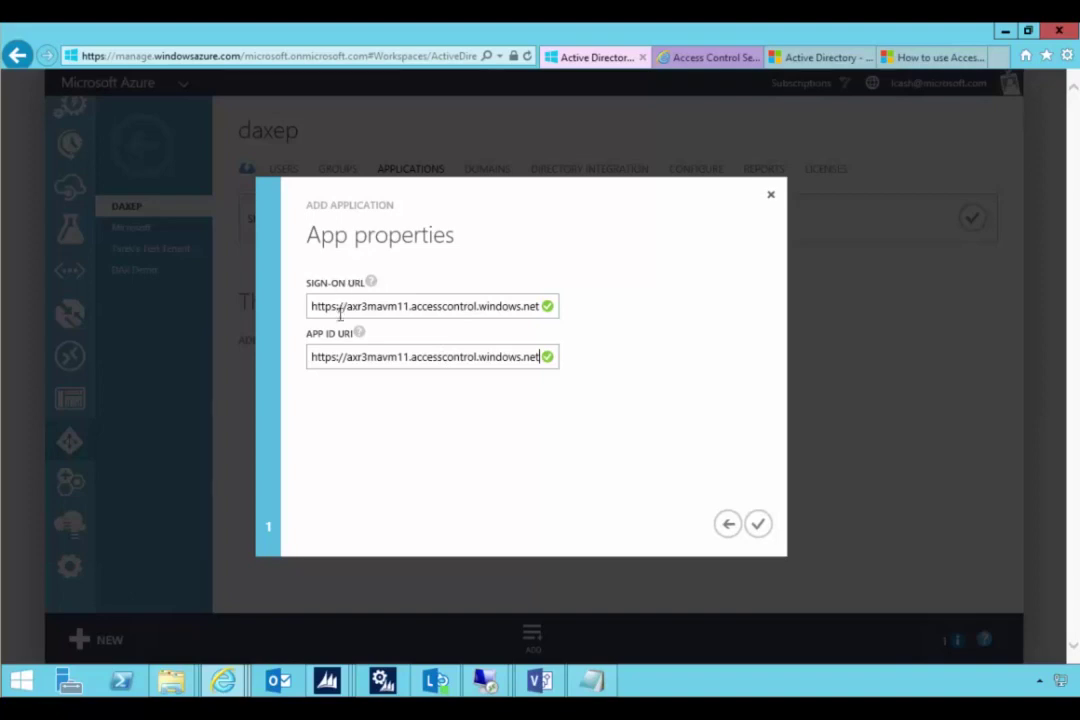
pyautogui.click(757, 523)
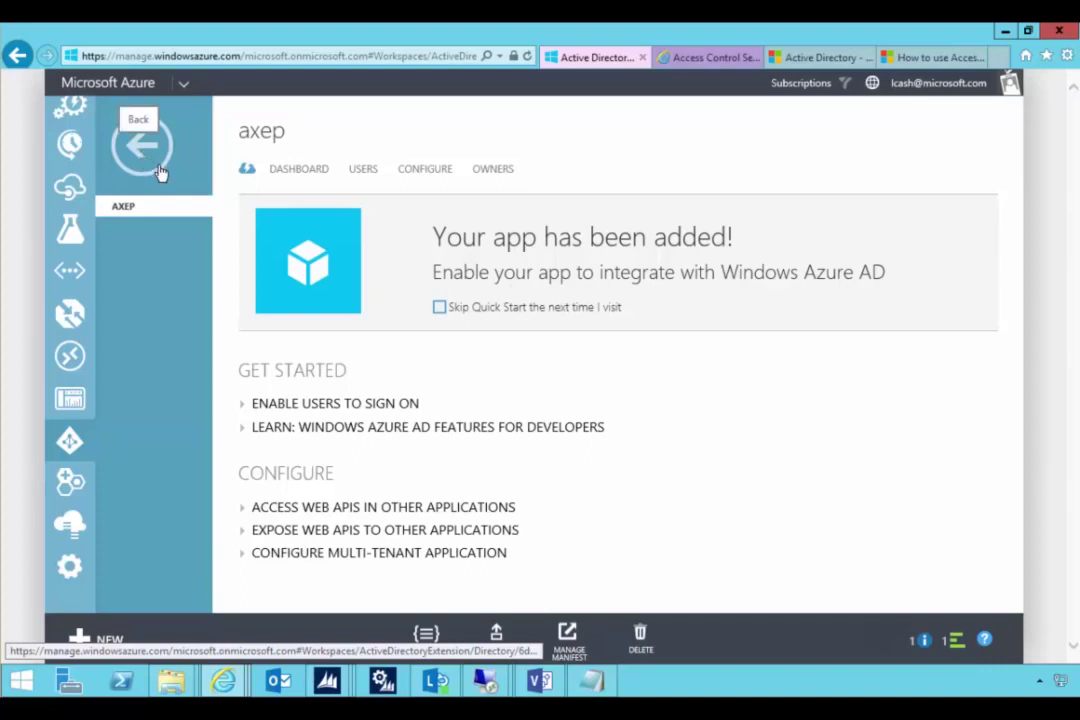
# - Assign the unassigned user to the AXEP app, confirming with Yes
pyautogui.click(364, 172)
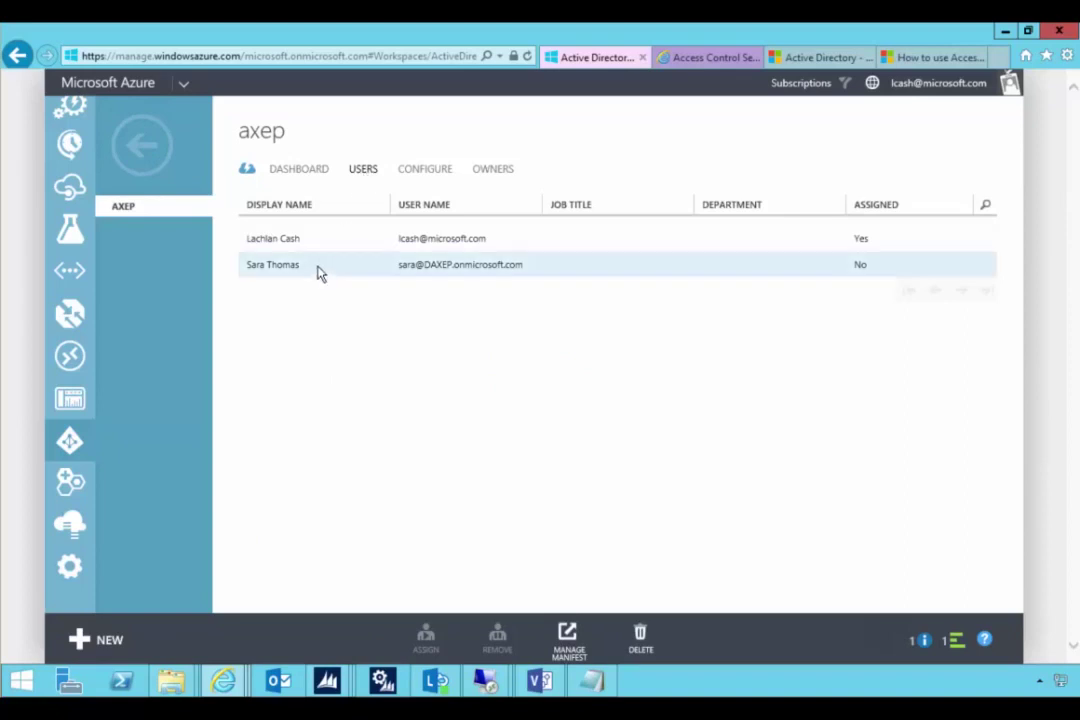
pyautogui.click(382, 270)
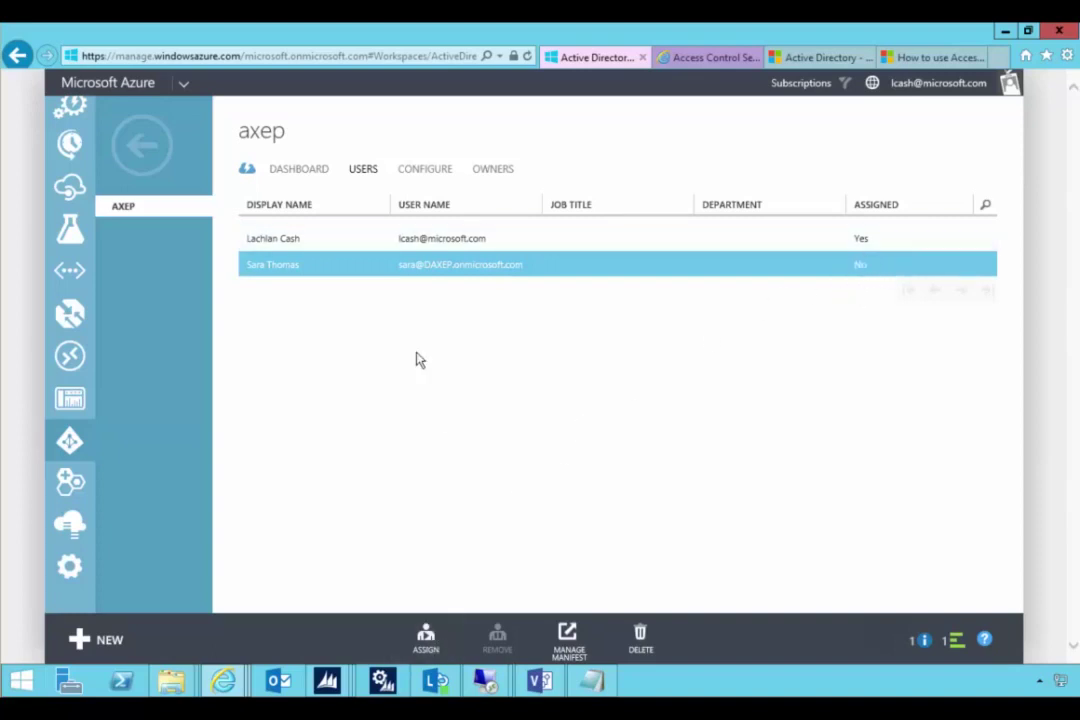
pyautogui.click(426, 638)
pyautogui.click(918, 590)
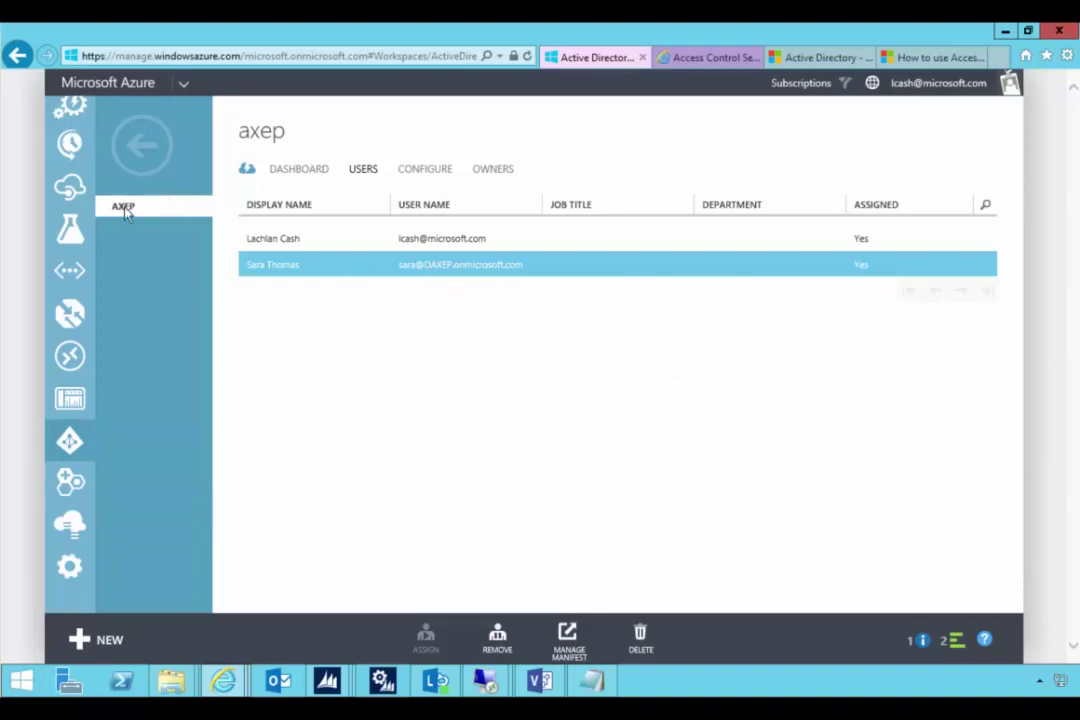
pyautogui.click(566, 638)
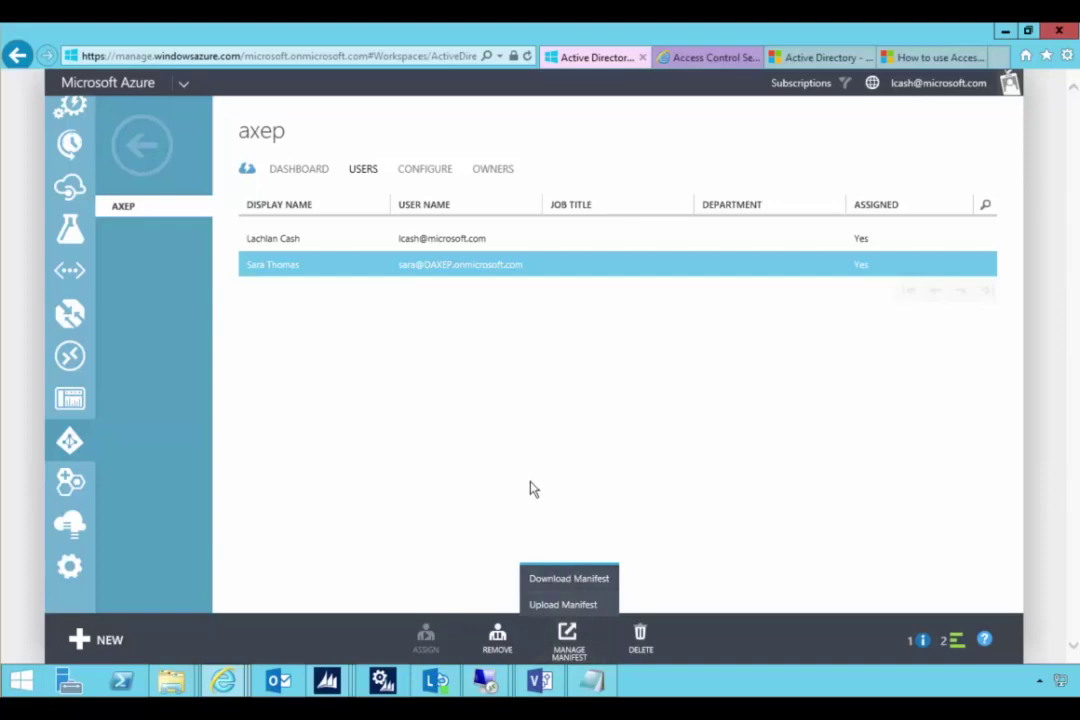
pyautogui.click(296, 169)
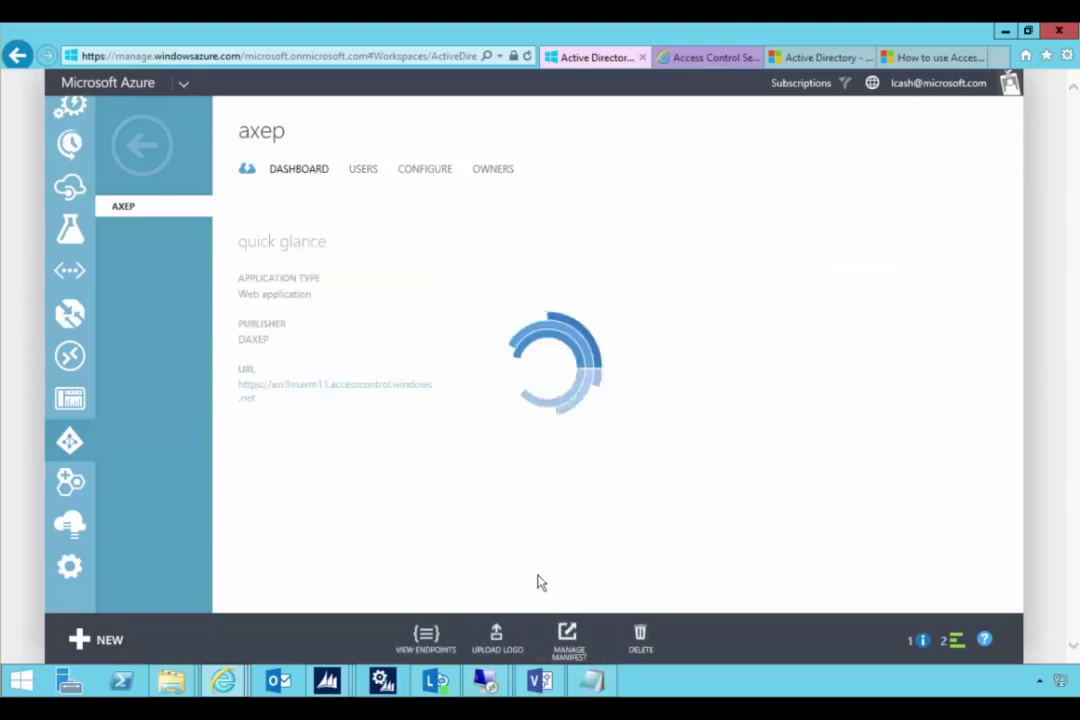
# - Copy the AXEP Federation Metadata Document URL from View Endpoints, then go to the ACS portal
pyautogui.click(426, 637)
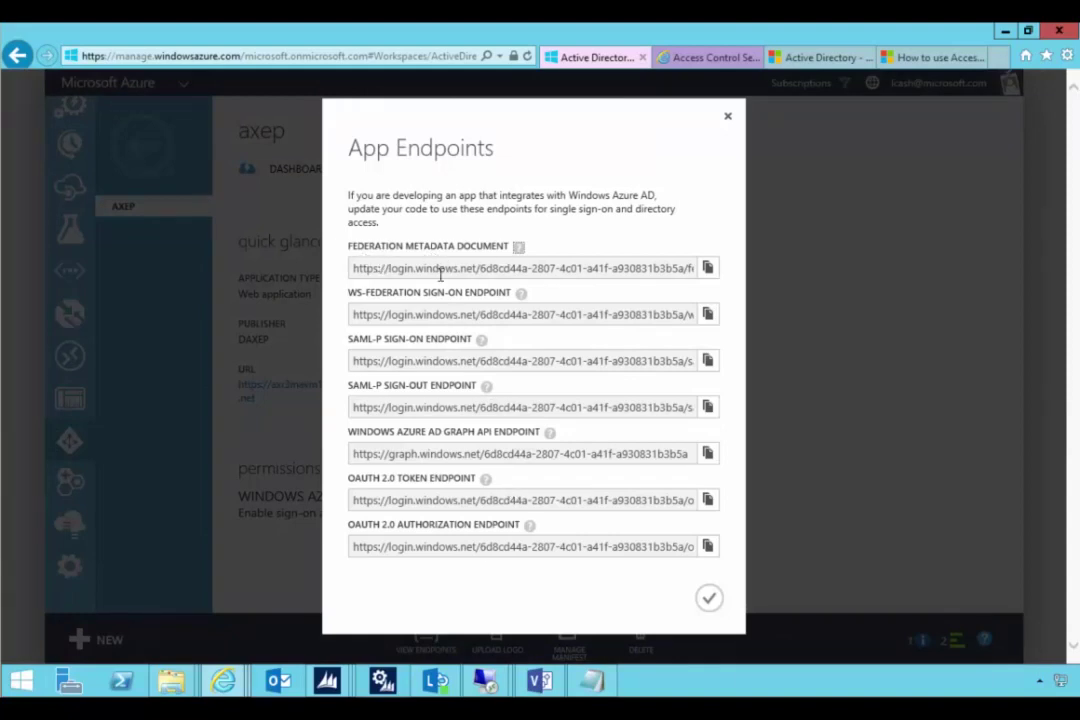
pyautogui.click(446, 276)
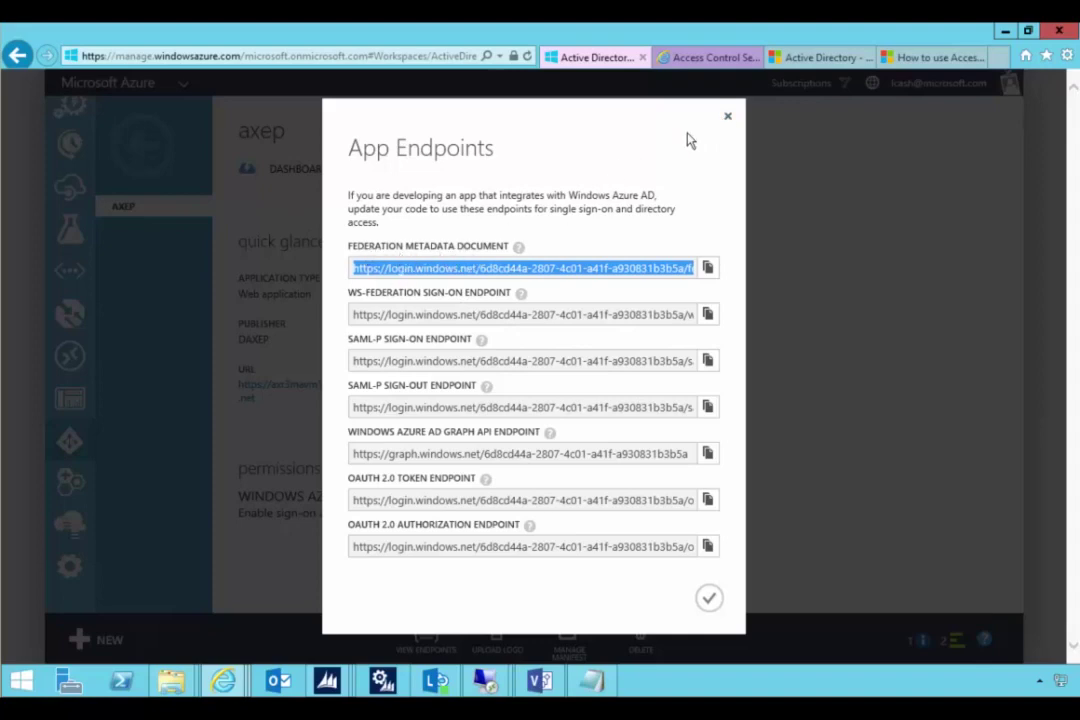
pyautogui.click(728, 116)
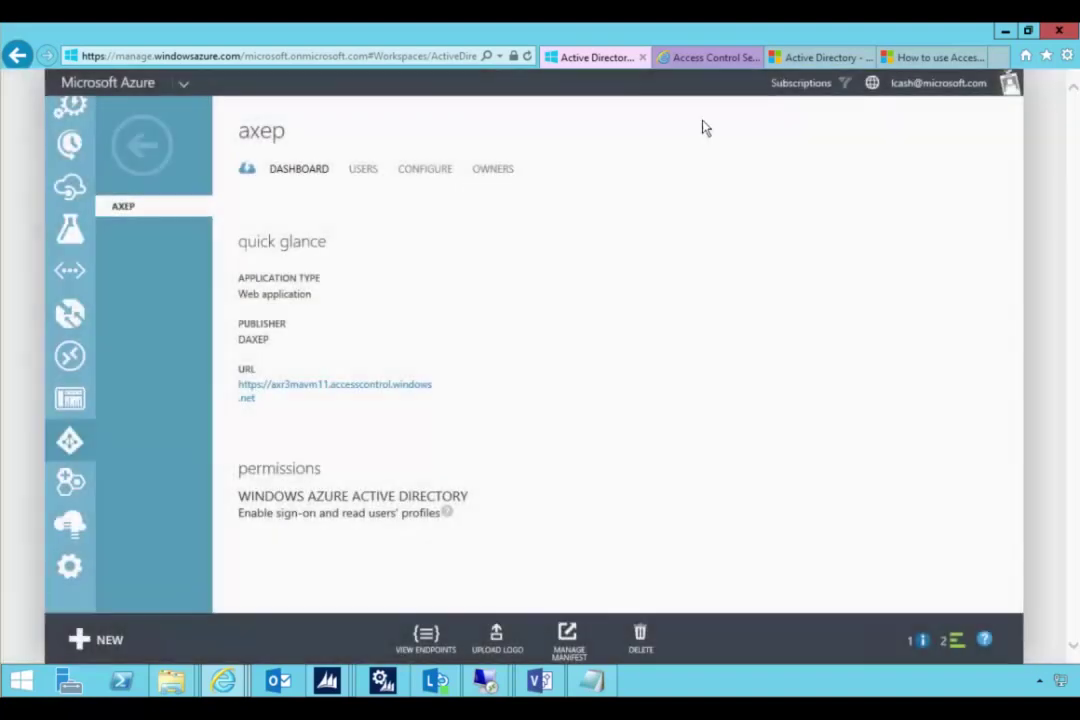
pyautogui.click(167, 146)
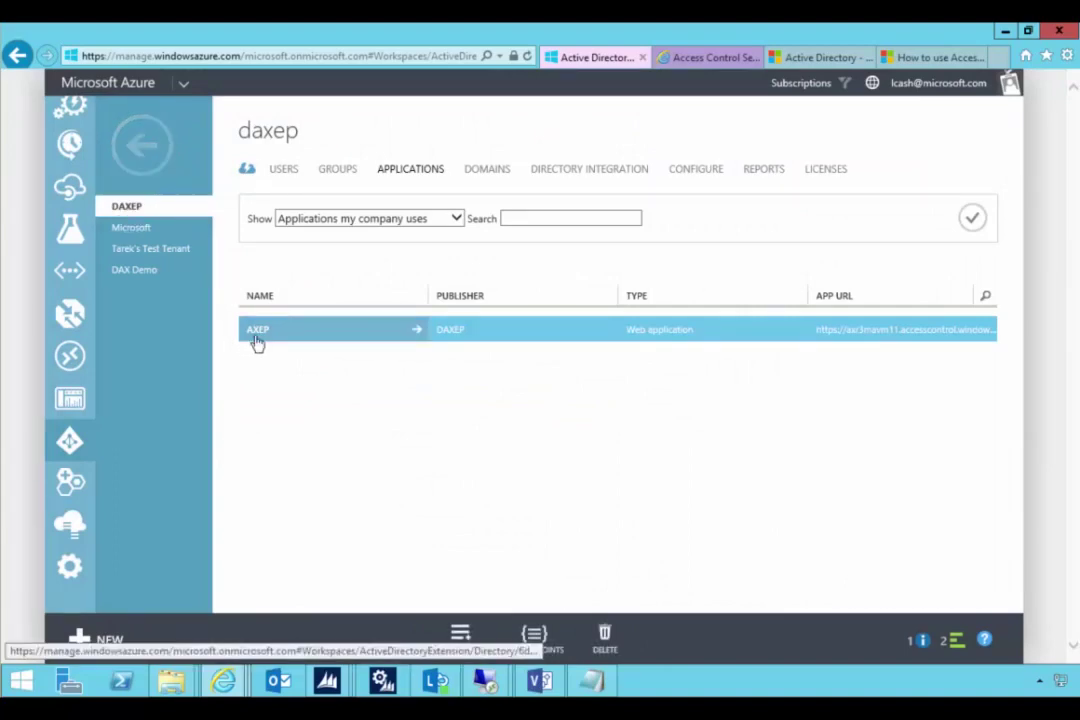
pyautogui.click(533, 638)
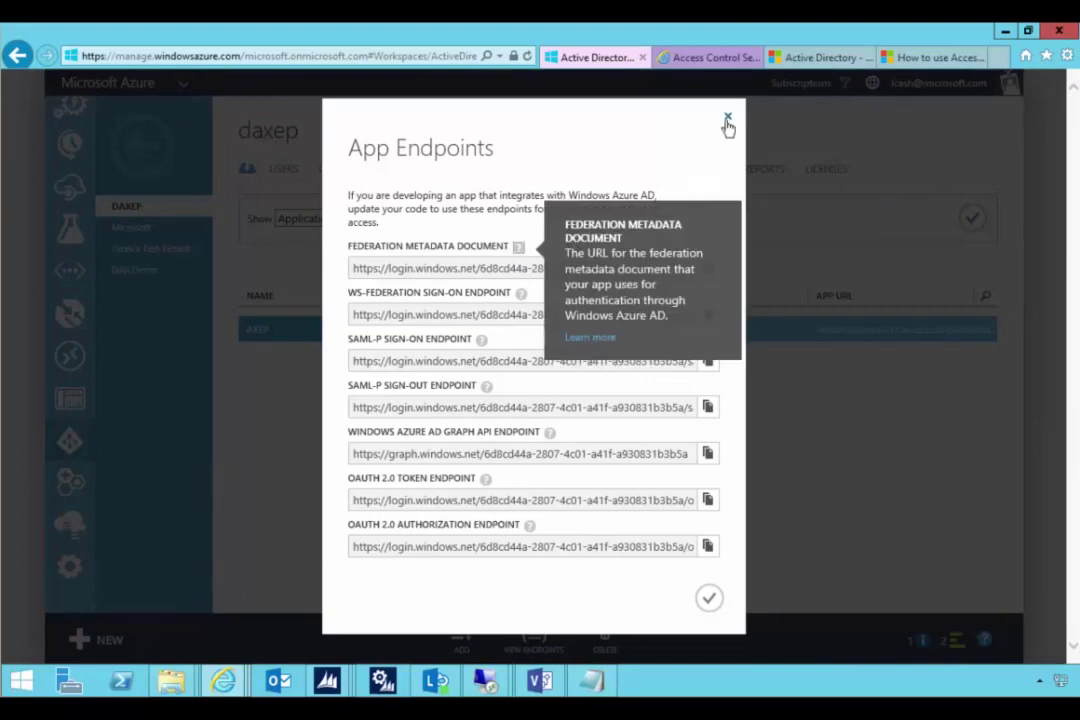
pyautogui.click(728, 117)
pyautogui.click(709, 60)
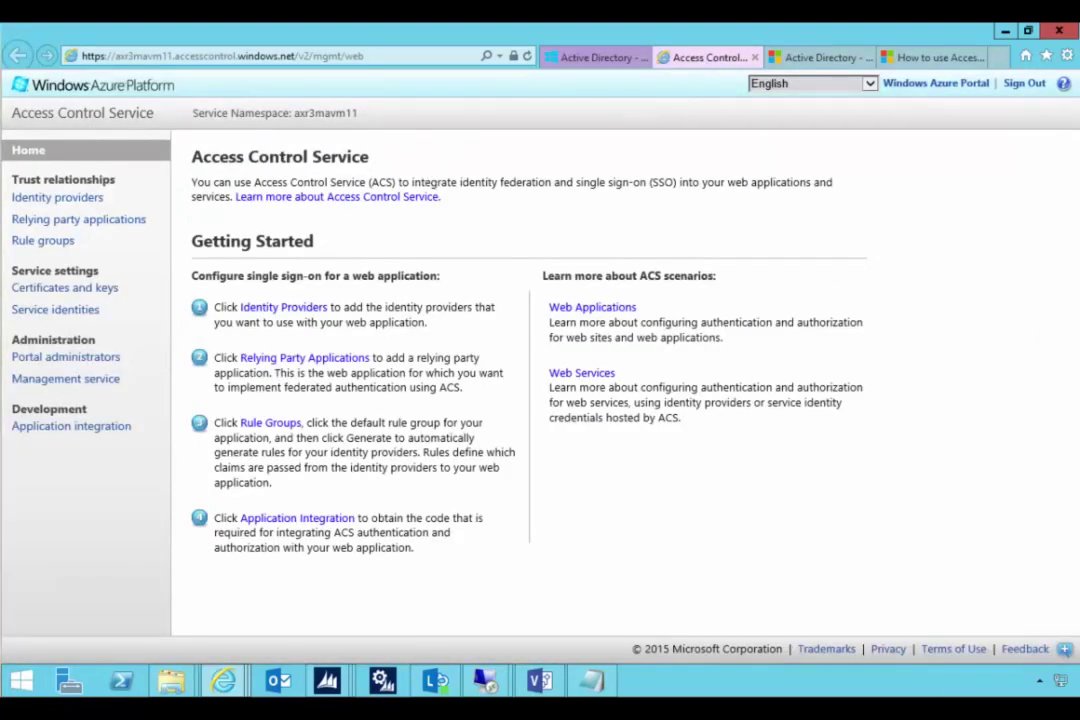
# - Add a WS-Federation identity provider under Identity providers with display name DAXEP
pyautogui.click(48, 203)
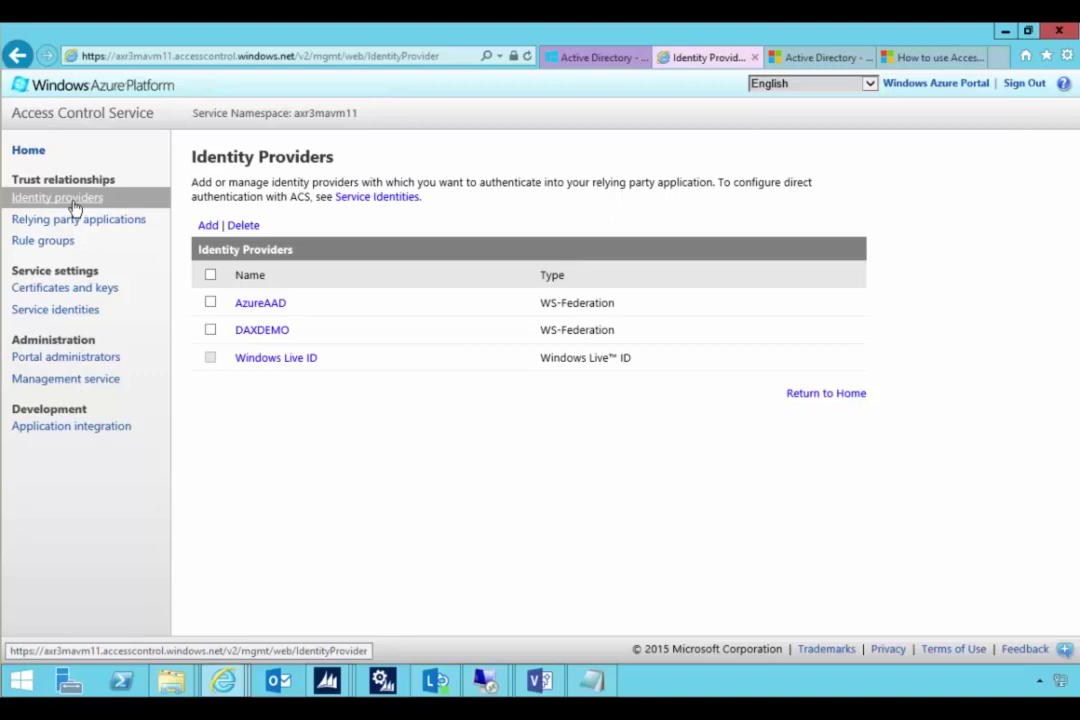
pyautogui.click(208, 225)
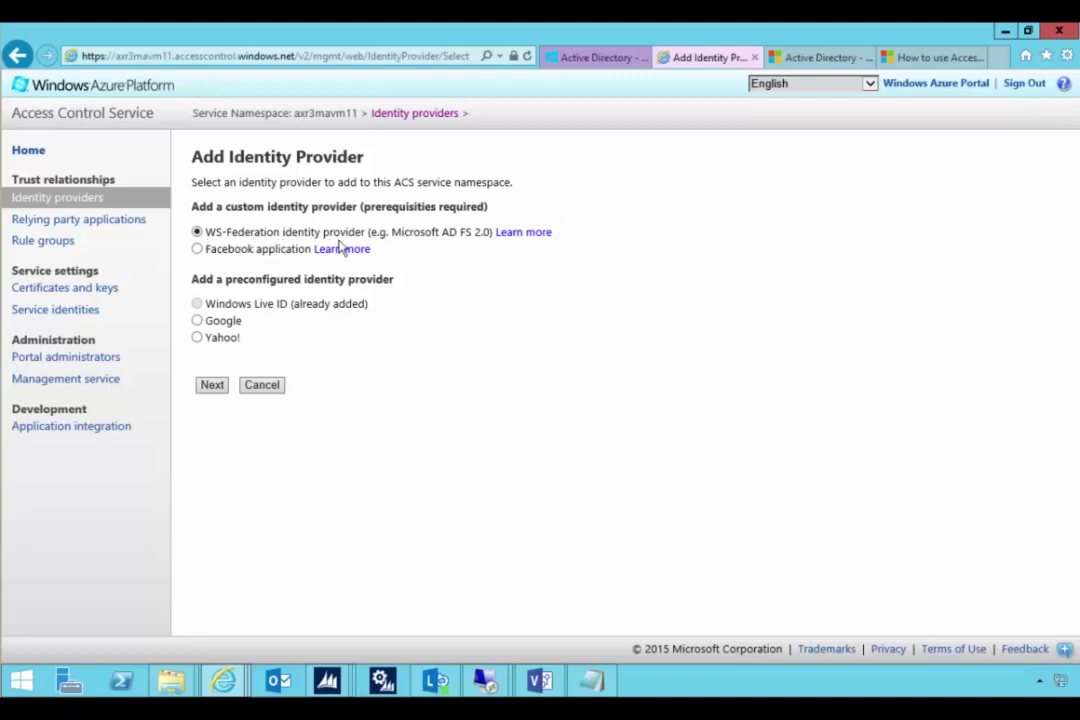
pyautogui.click(213, 386)
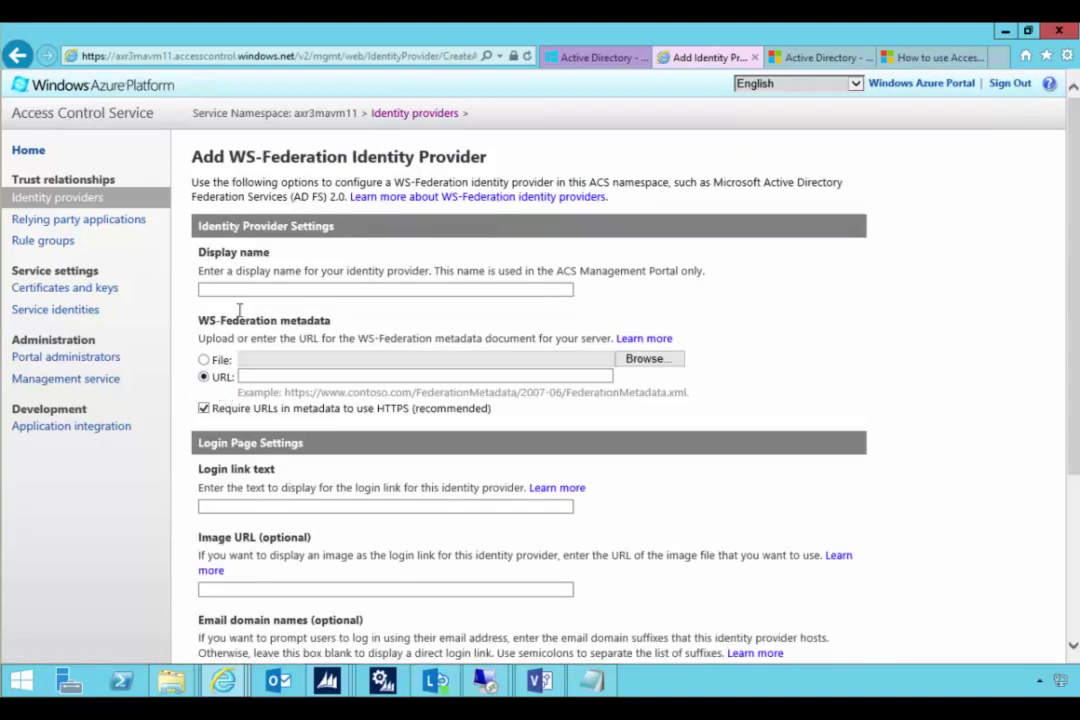
pyautogui.click(238, 288)
pyautogui.write('DAXEP')
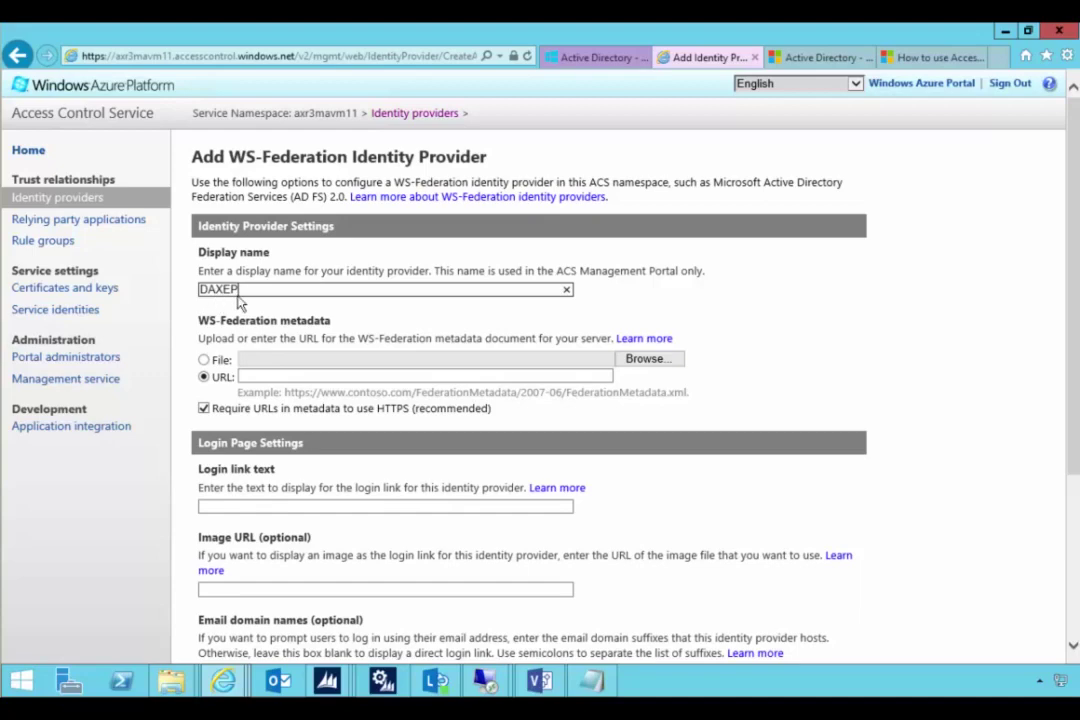
pyautogui.click(595, 58)
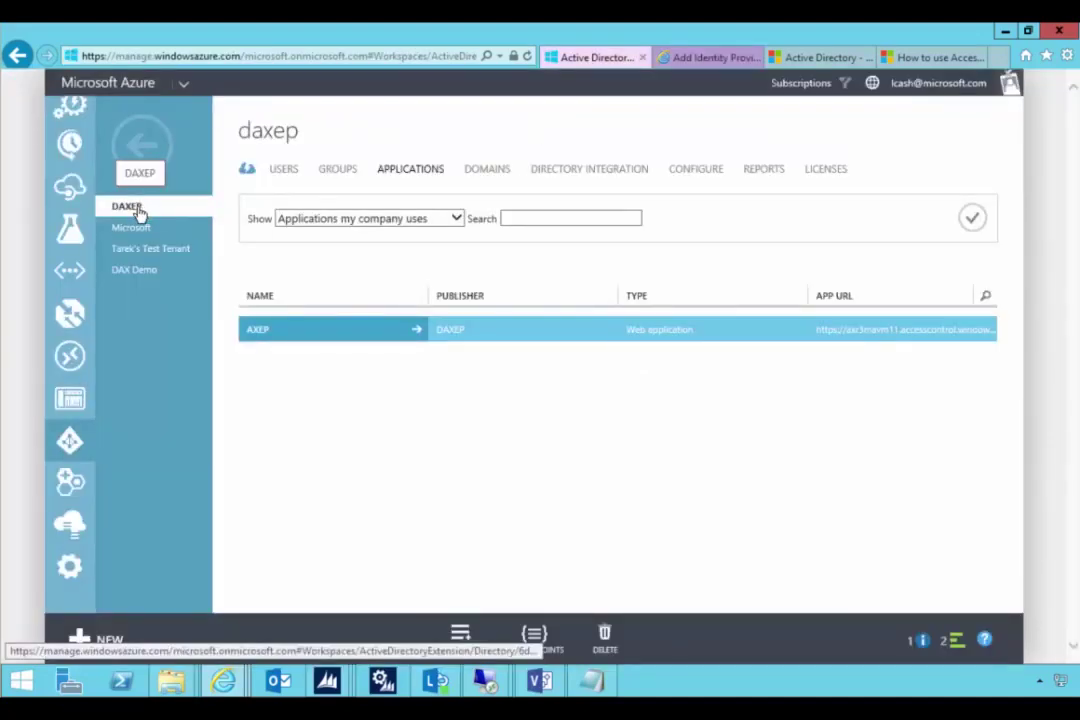
pyautogui.click(706, 62)
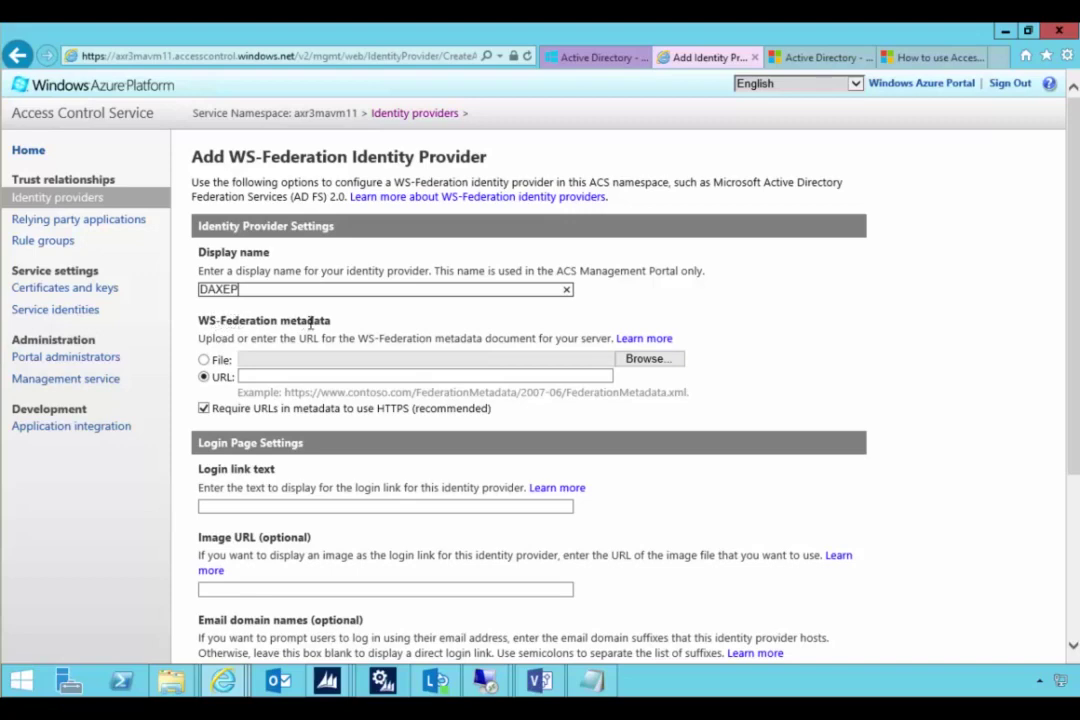
pyautogui.click(316, 375)
# - Paste AXEP's federation metadata document URL into the provider form
pyautogui.hotkey('ctrl', 'v')
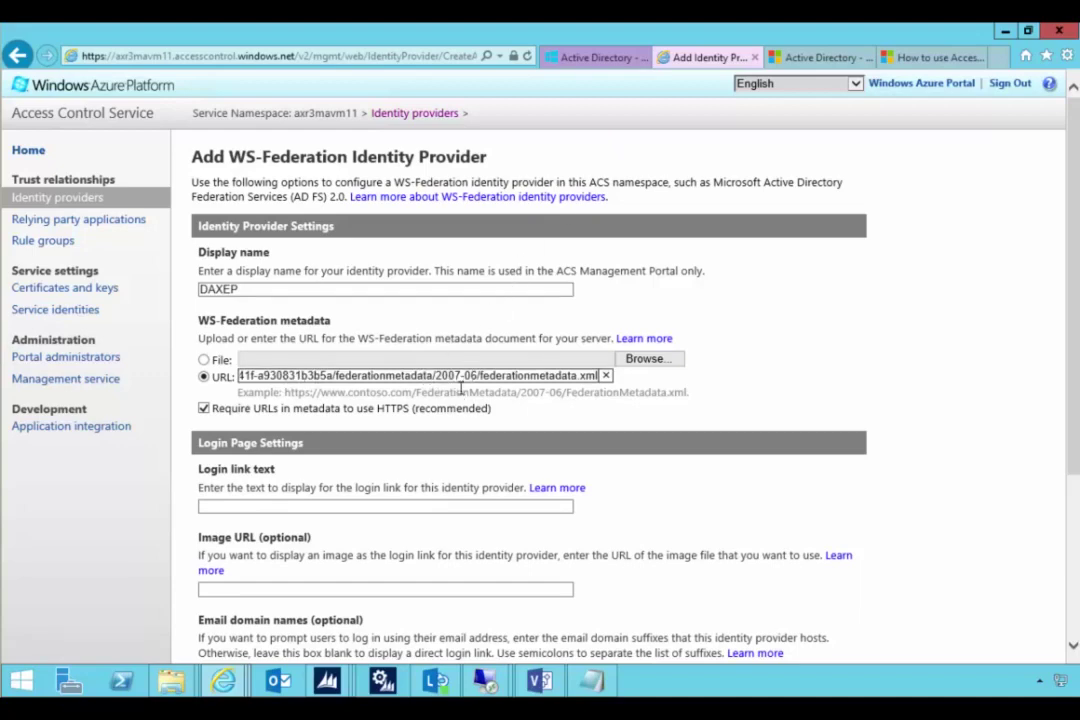
pyautogui.click(598, 58)
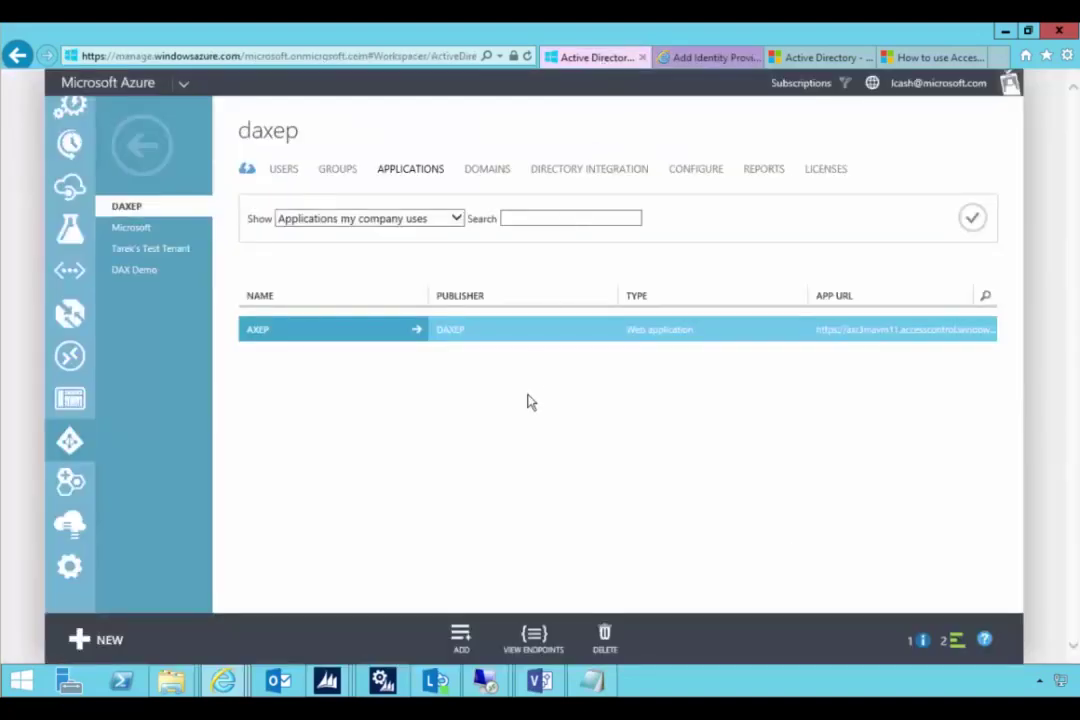
pyautogui.click(535, 641)
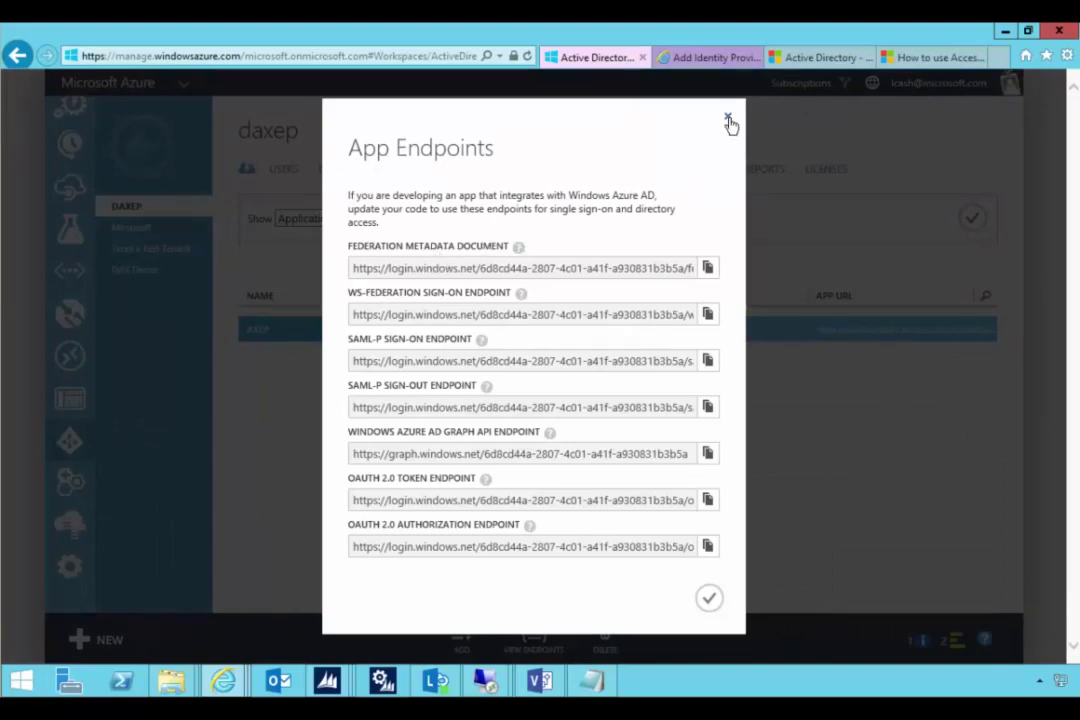
pyautogui.click(728, 117)
pyautogui.click(715, 58)
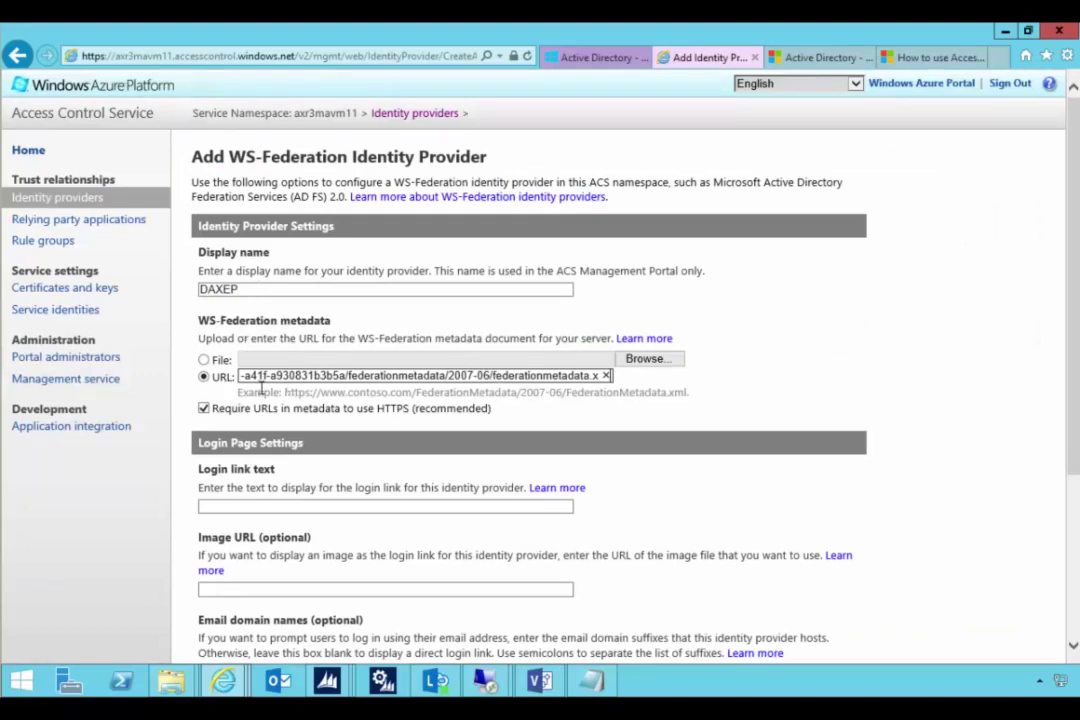
# - Enter DAXEP as the login link text and save the identity provider
pyautogui.click(256, 505)
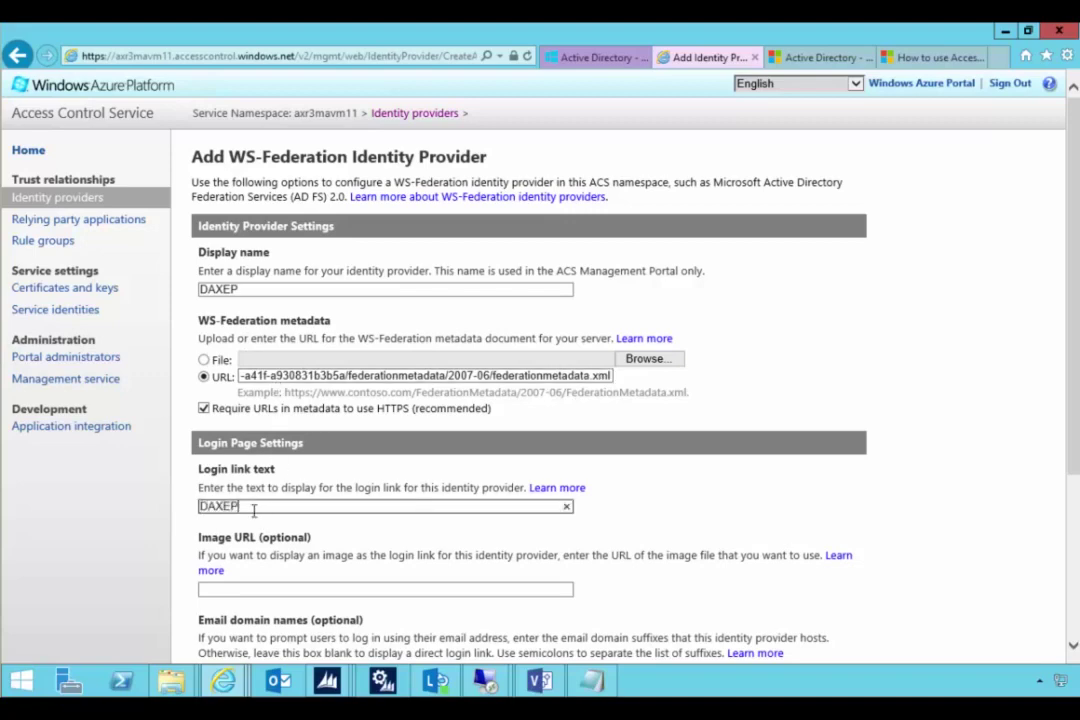
pyautogui.scroll(-1, 338, 522)
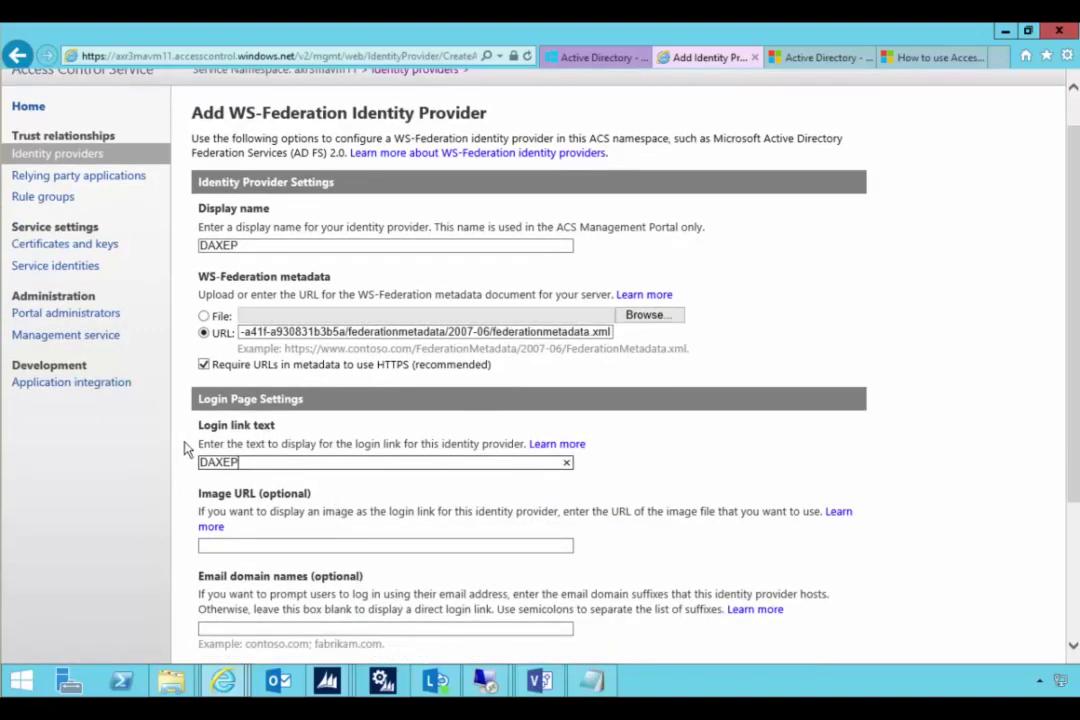
pyautogui.scroll(-1, 305, 476)
pyautogui.scroll(-1, 303, 470)
pyautogui.scroll(2, 290, 470)
pyautogui.scroll(-3, 307, 478)
pyautogui.scroll(-1, 307, 480)
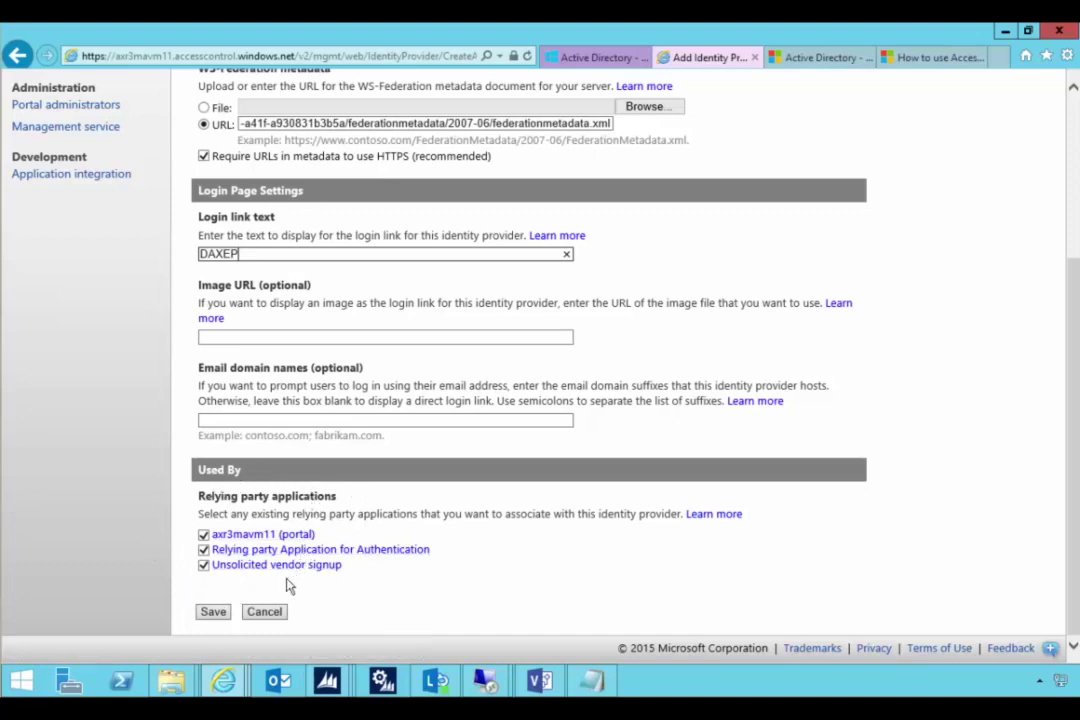
pyautogui.click(212, 612)
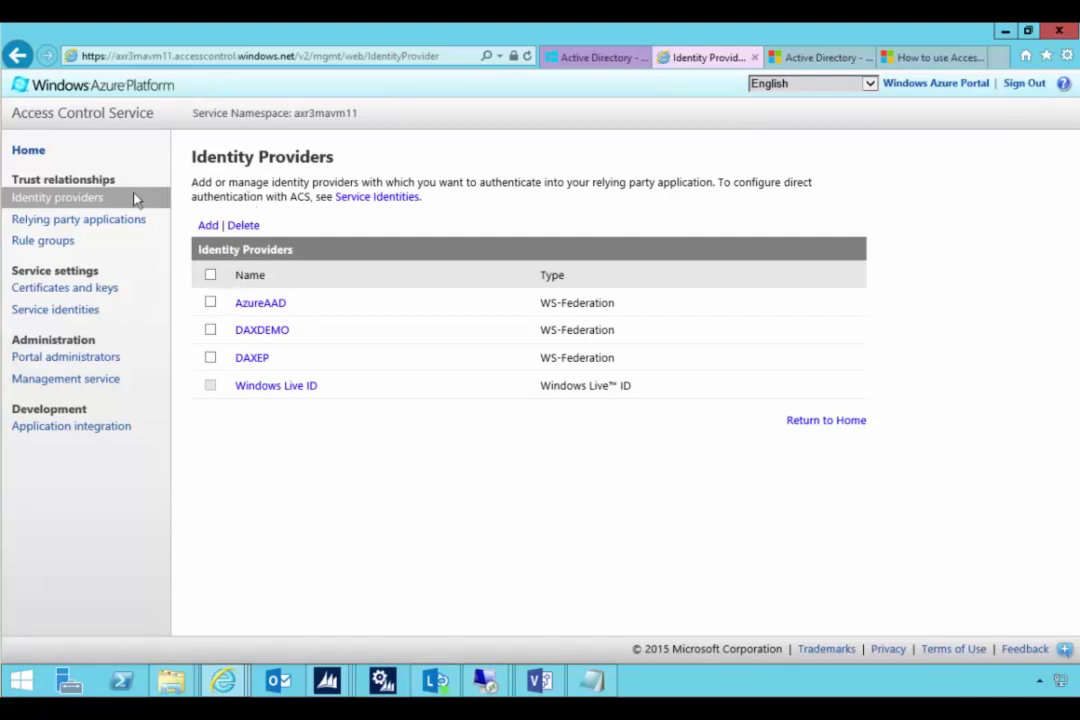
pyautogui.click(53, 242)
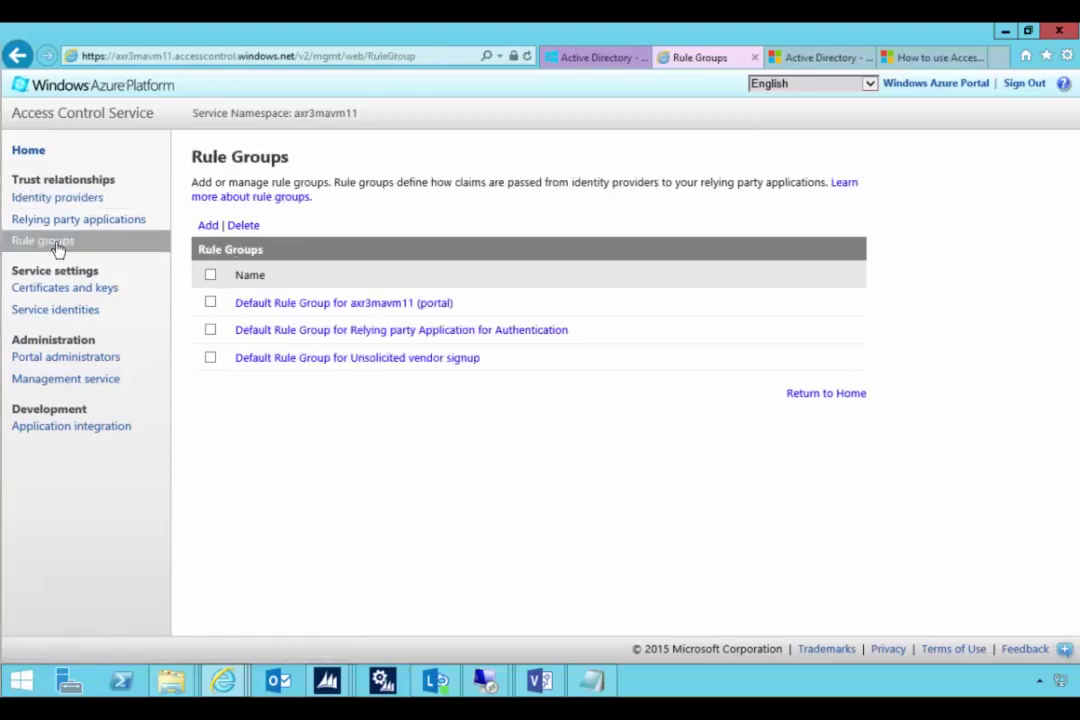
# - Generate passthrough rules from DAXEP in the Default Rule Group for axr3mavm11 (portal)
pyautogui.click(311, 304)
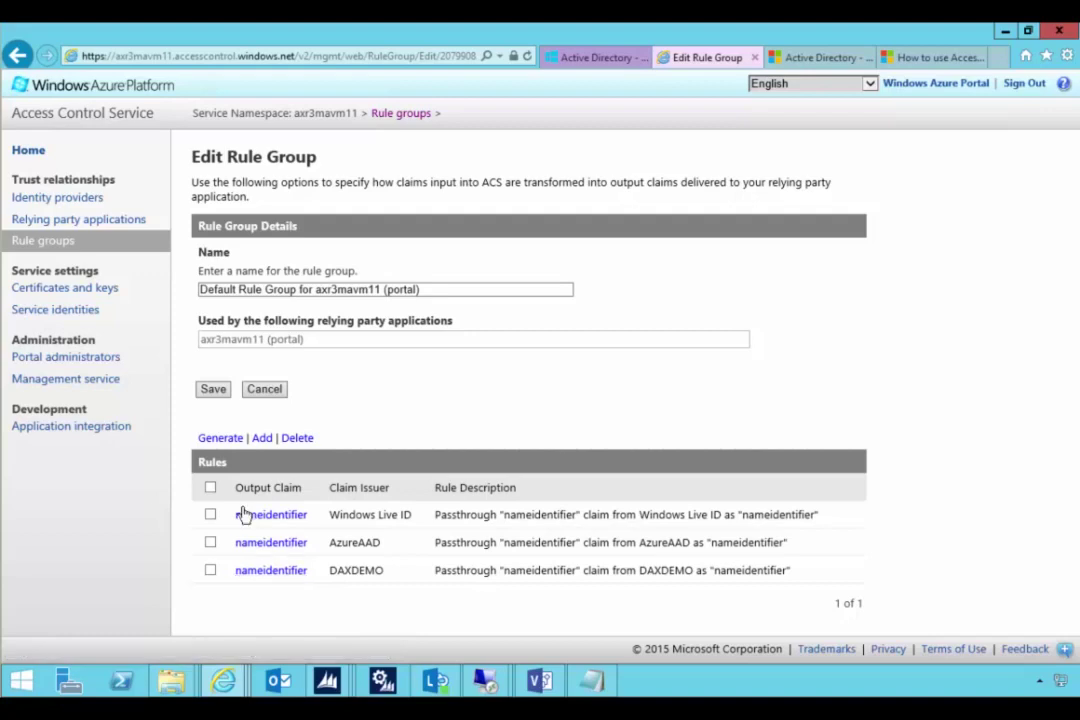
pyautogui.click(223, 442)
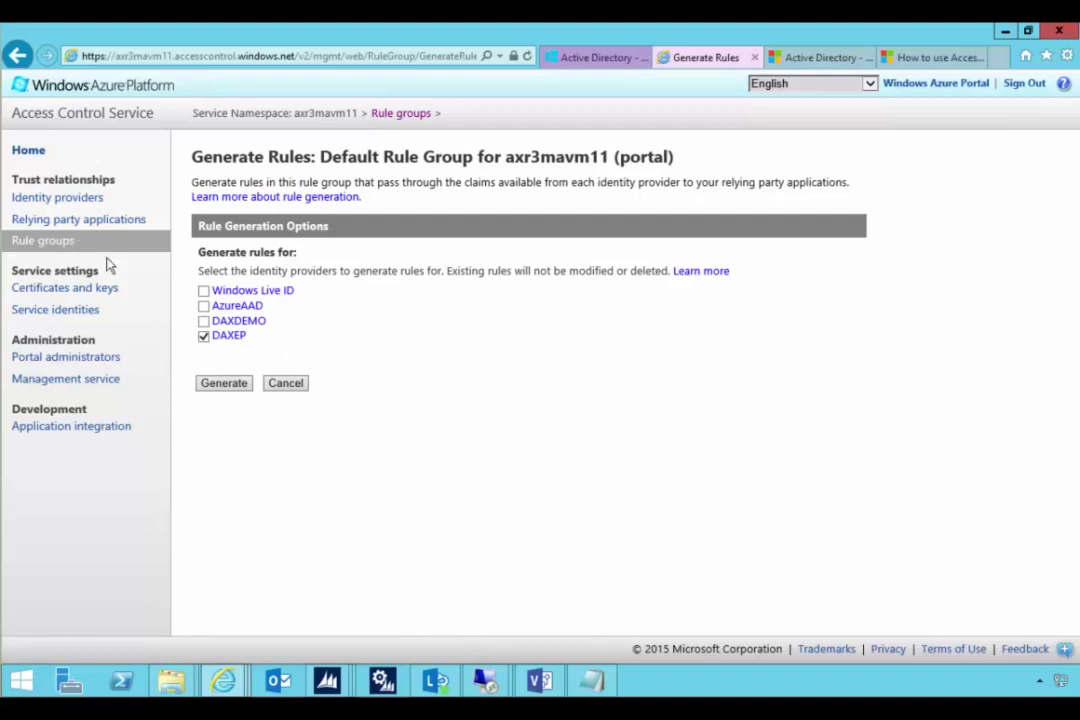
pyautogui.click(224, 386)
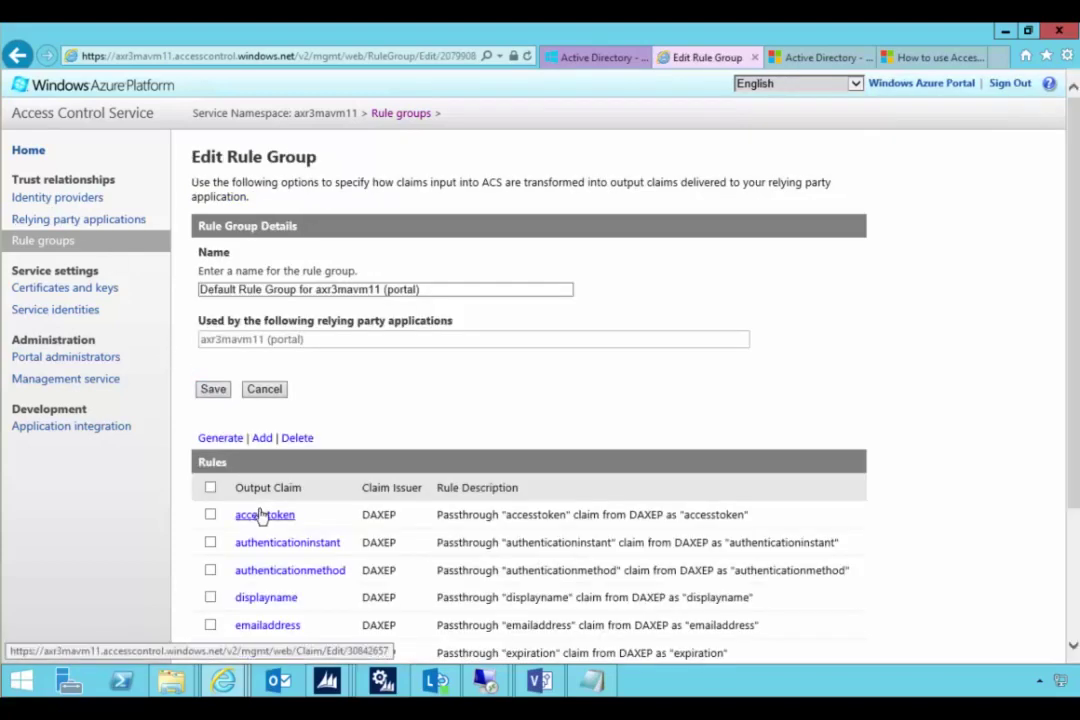
# - Delete nine DAXEP rules, from accesstoken through identityprovider, from the Default Rule Group
pyautogui.scroll(-3, 476, 431)
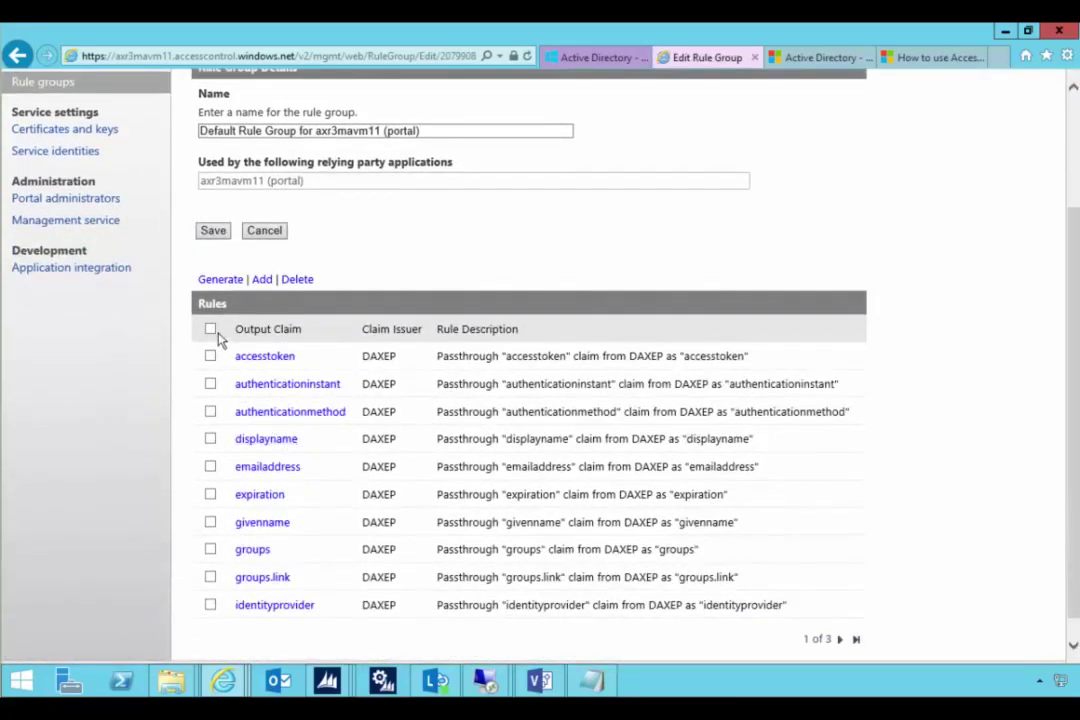
pyautogui.click(210, 604)
pyautogui.click(210, 577)
pyautogui.click(210, 550)
pyautogui.click(210, 522)
pyautogui.click(210, 494)
pyautogui.click(210, 439)
pyautogui.click(210, 411)
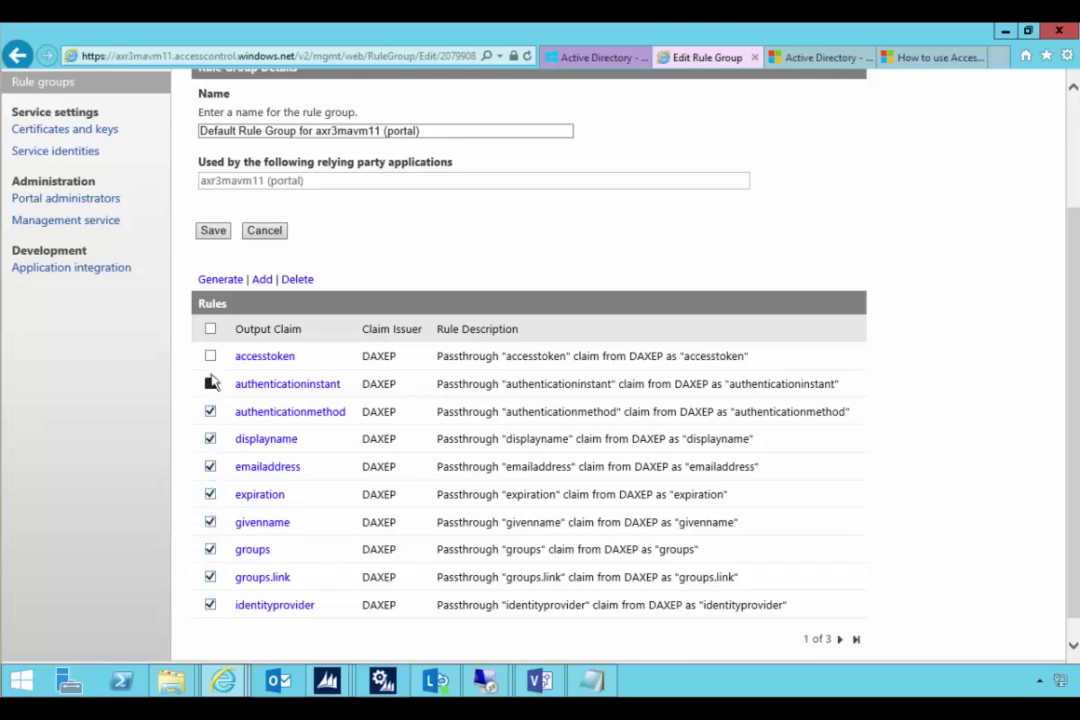
pyautogui.click(210, 384)
pyautogui.click(210, 356)
pyautogui.click(298, 280)
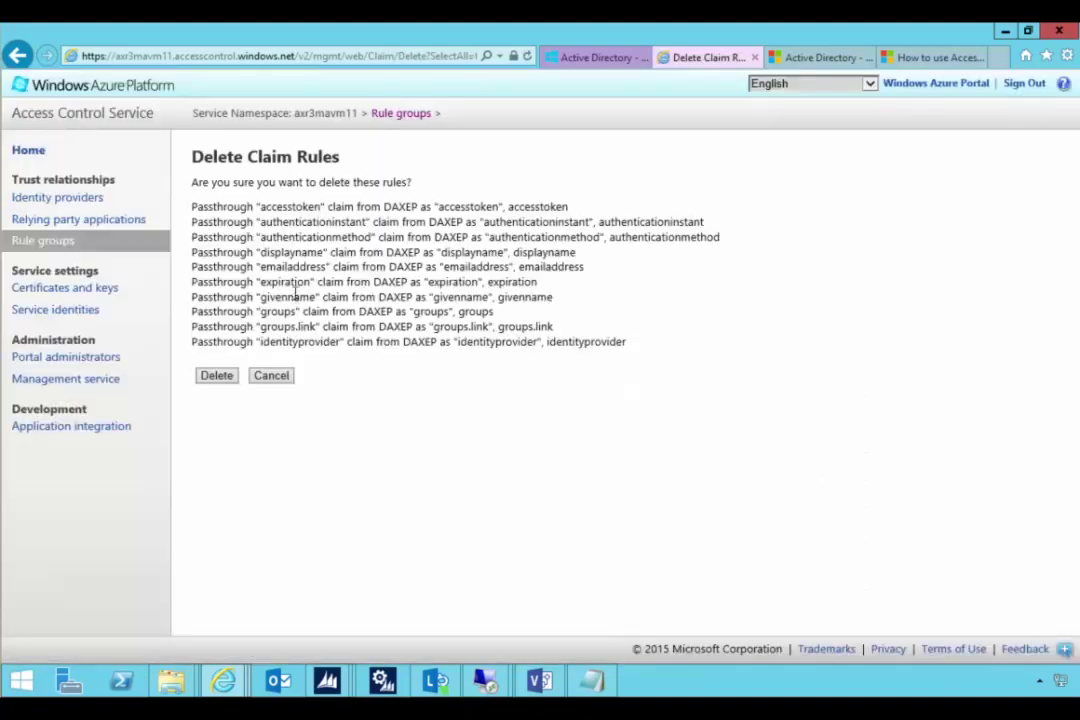
pyautogui.click(219, 377)
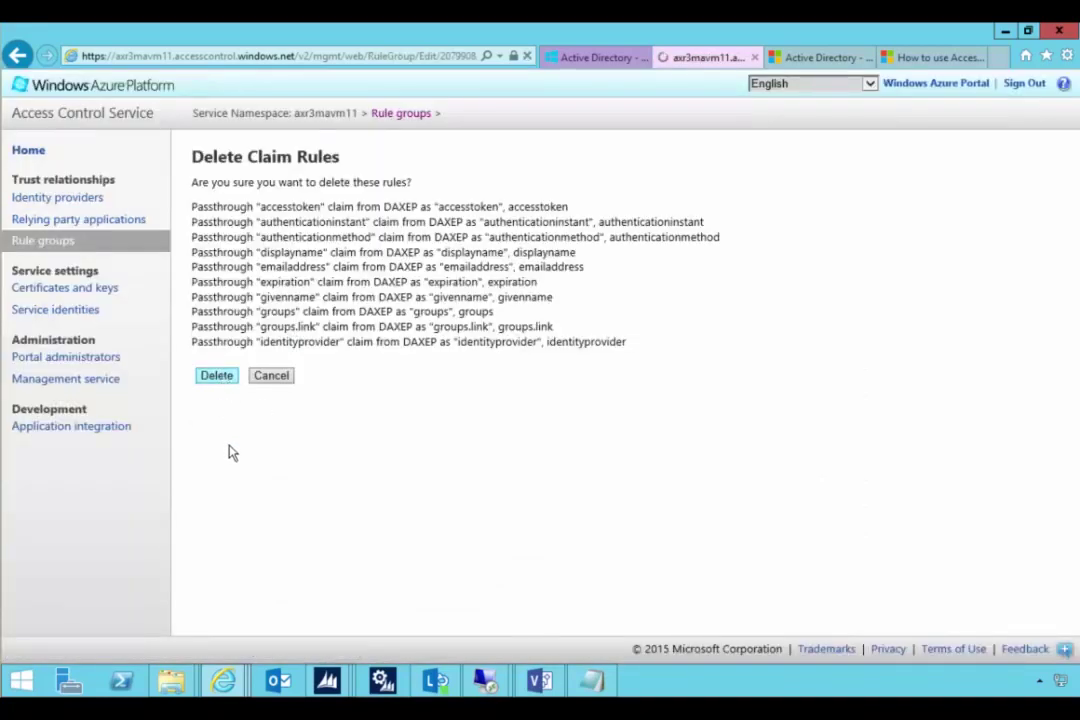
# - Delete the nickname, objectidentifier, openid2_id, role and surname DAXEP rules
pyautogui.scroll(-3, 318, 455)
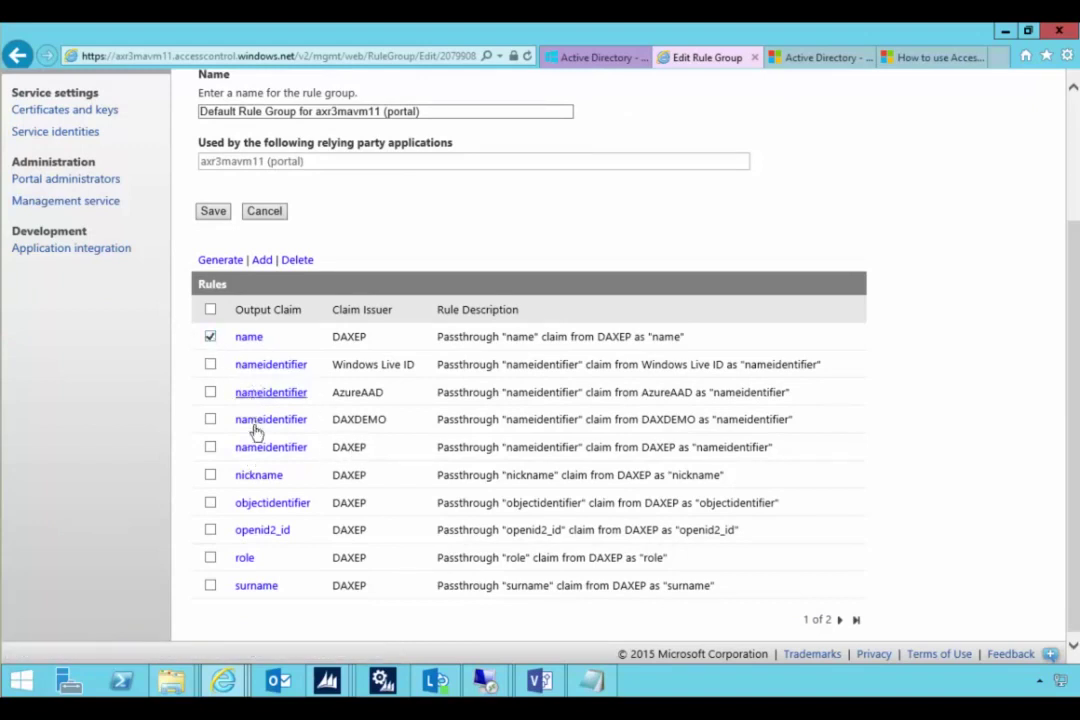
pyautogui.click(210, 475)
pyautogui.click(210, 502)
pyautogui.click(210, 530)
pyautogui.click(210, 560)
pyautogui.click(211, 586)
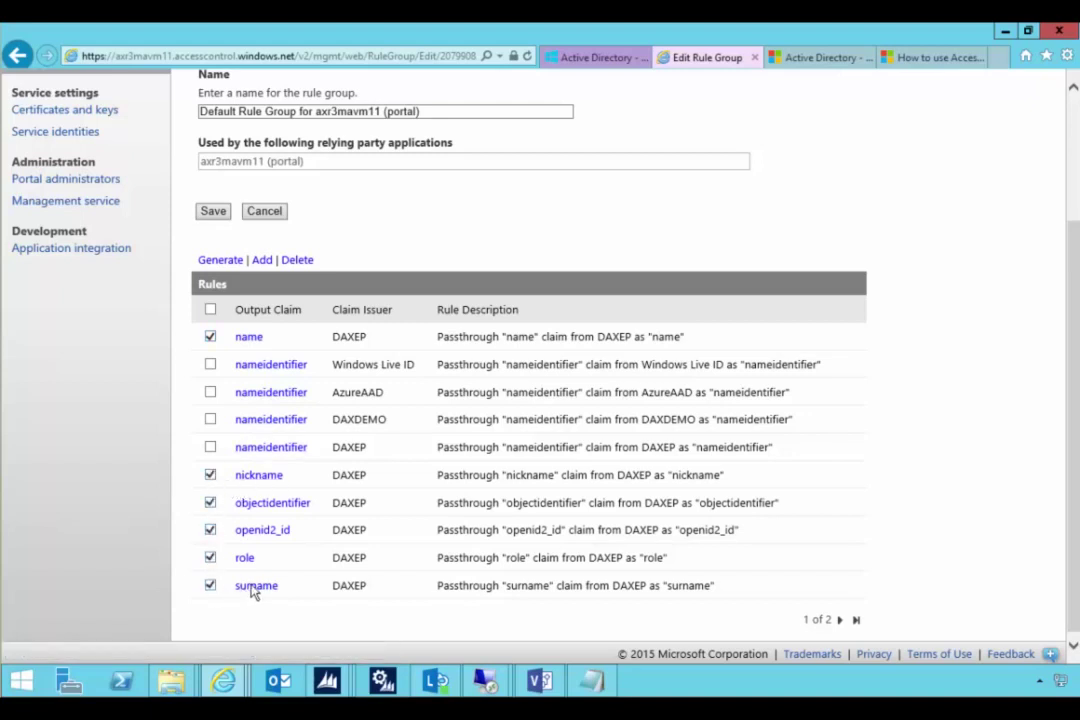
pyautogui.click(296, 260)
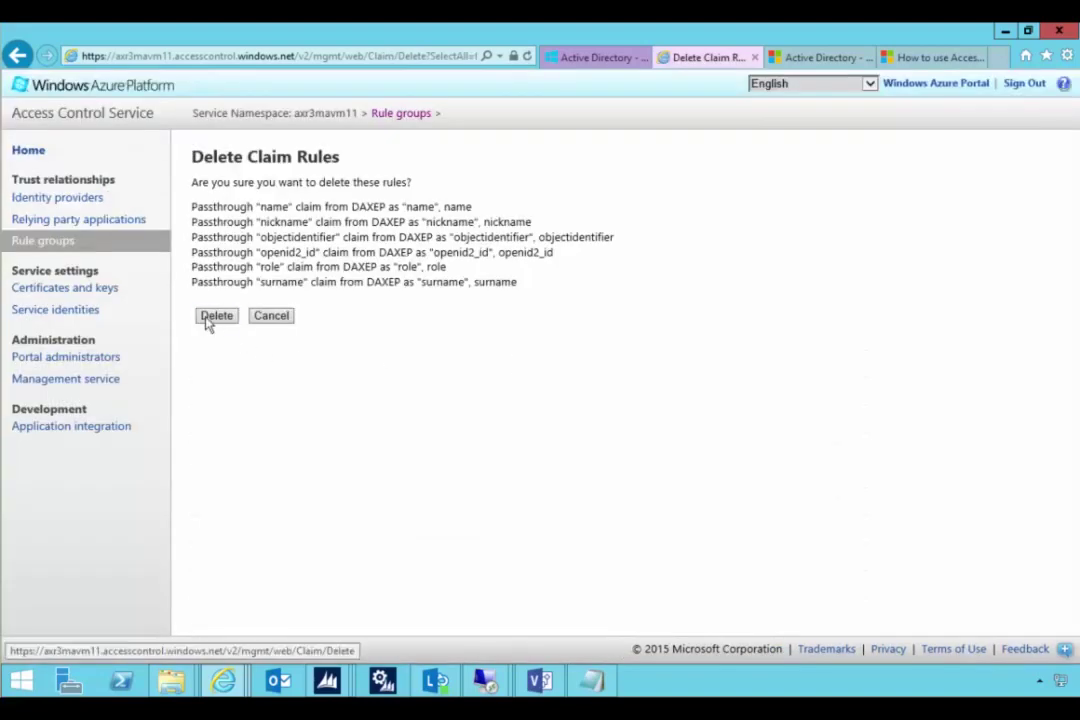
pyautogui.click(214, 318)
# - Delete the remaining tenantid and wids DAXEP rules and save the rule group
pyautogui.scroll(-1, 236, 489)
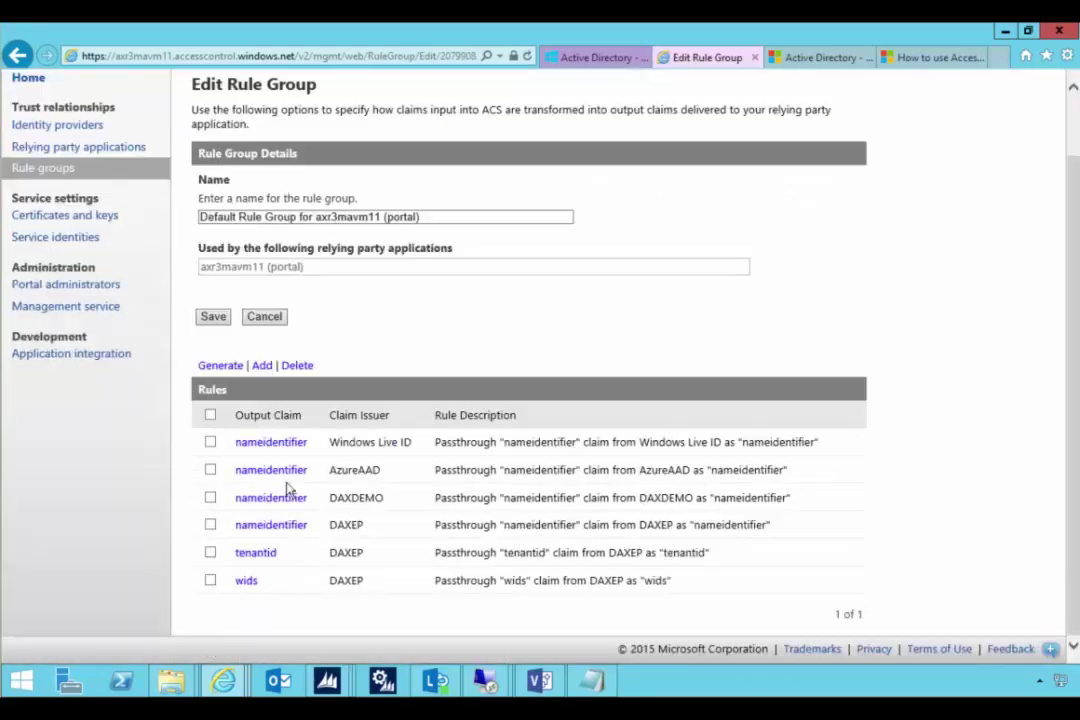
pyautogui.click(210, 553)
pyautogui.click(295, 366)
pyautogui.click(217, 256)
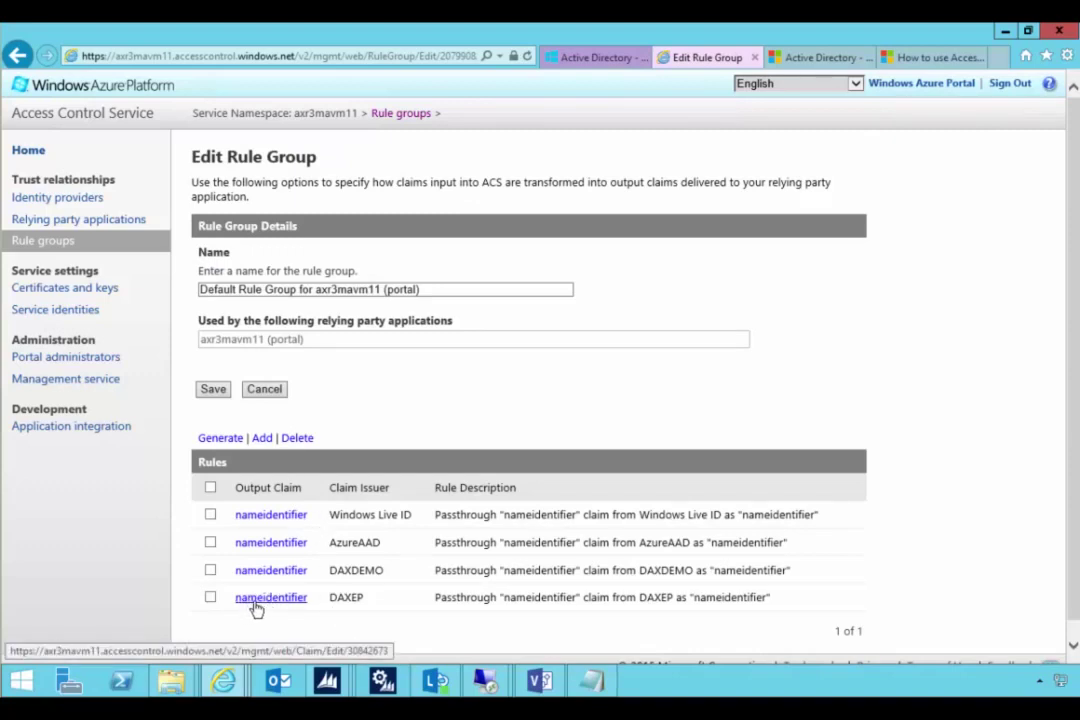
pyautogui.click(213, 389)
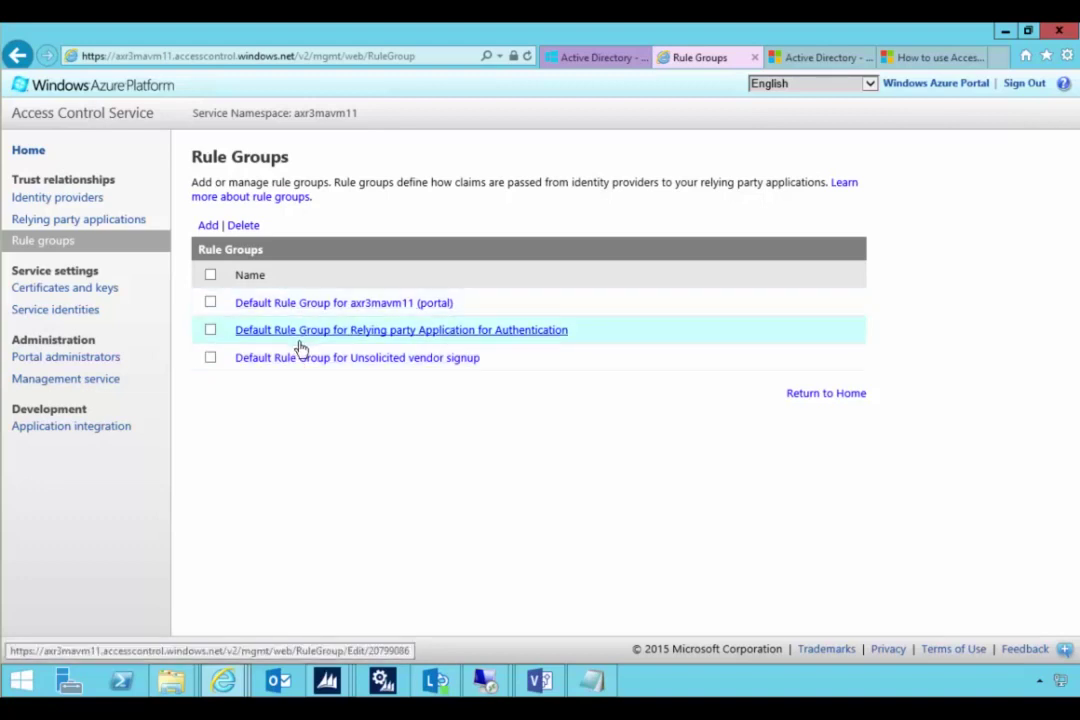
# - Generate DAXEP passthrough rules in the Relying party Application for Authentication's Default Rule Group
pyautogui.click(108, 222)
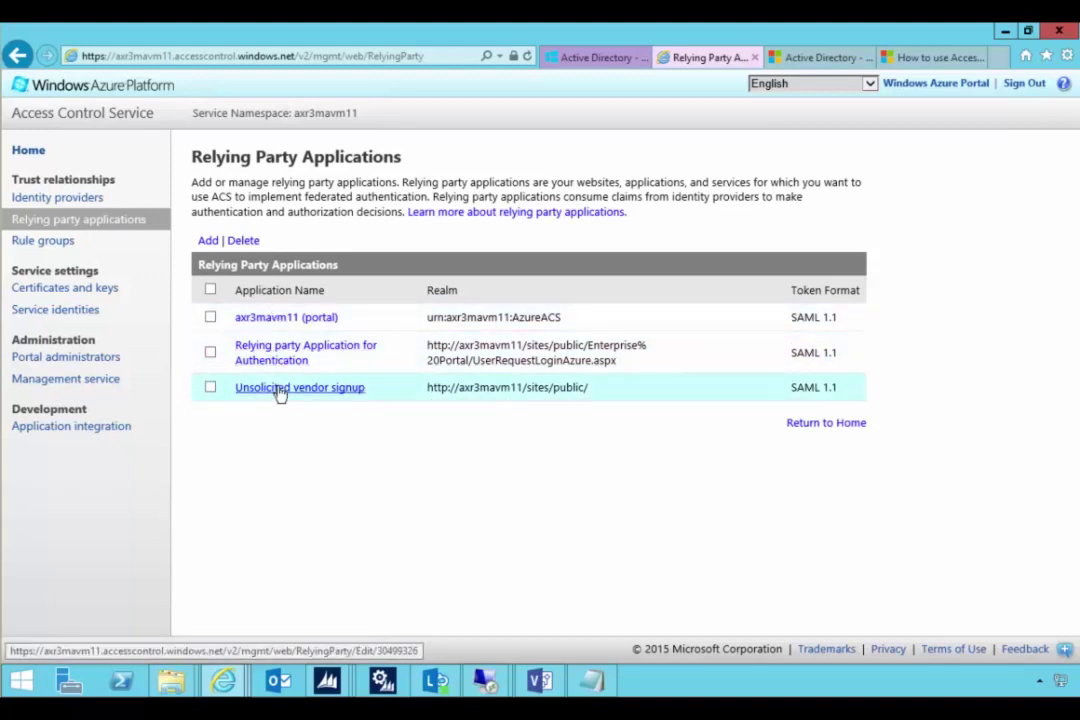
pyautogui.click(46, 241)
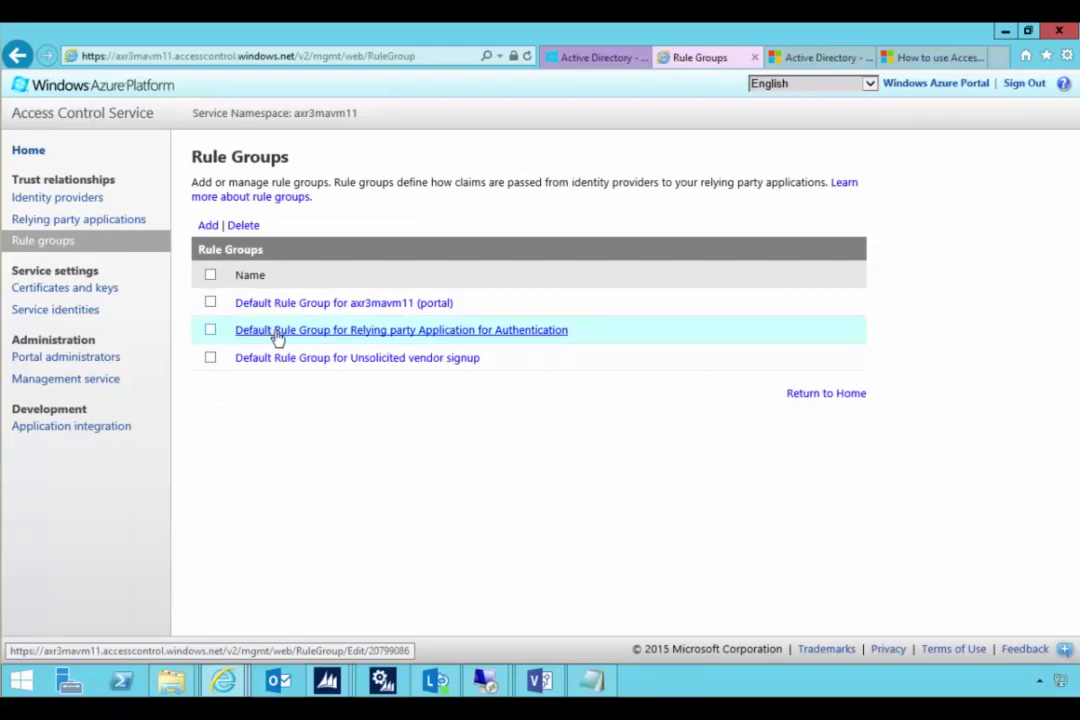
pyautogui.click(277, 333)
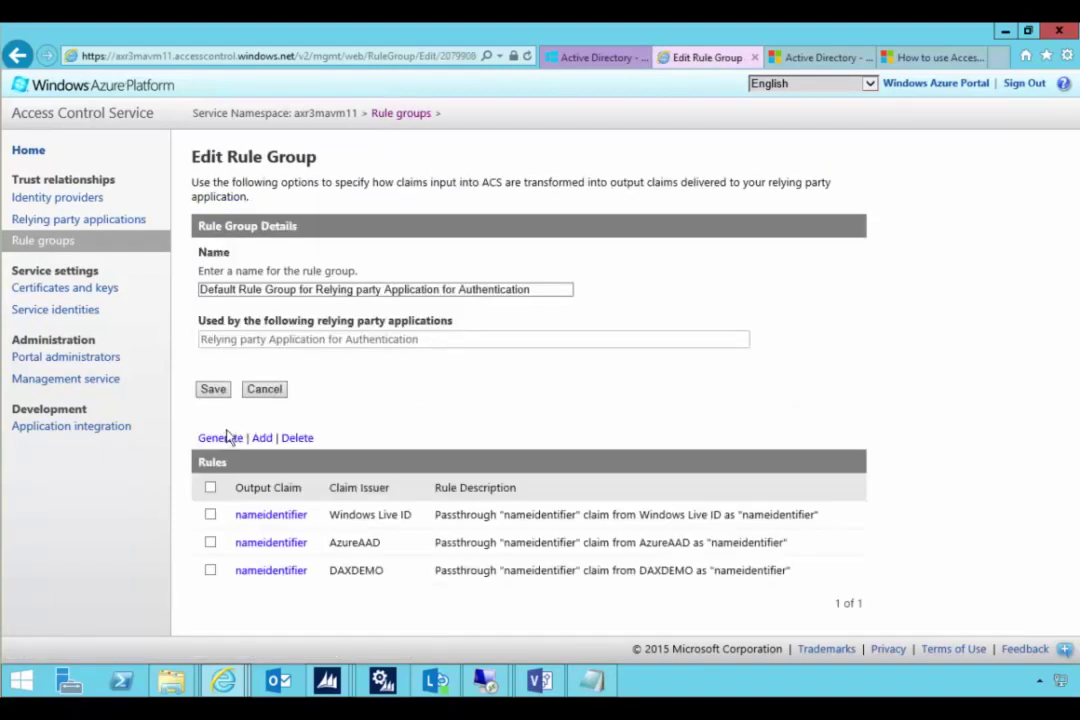
pyautogui.click(216, 438)
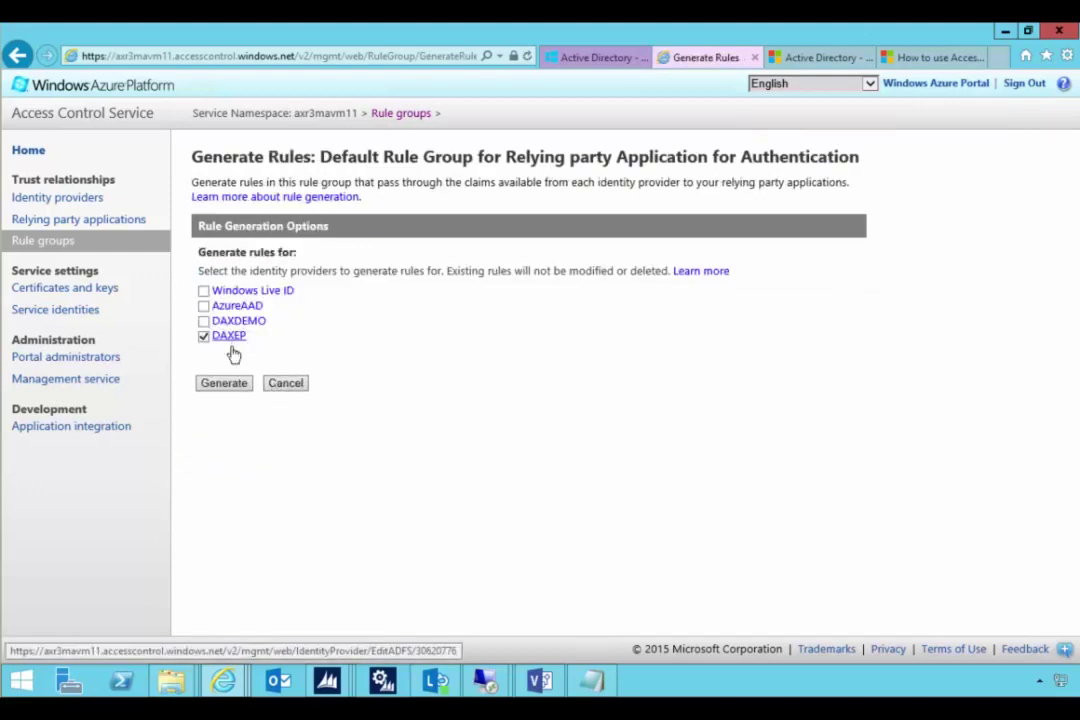
pyautogui.click(234, 385)
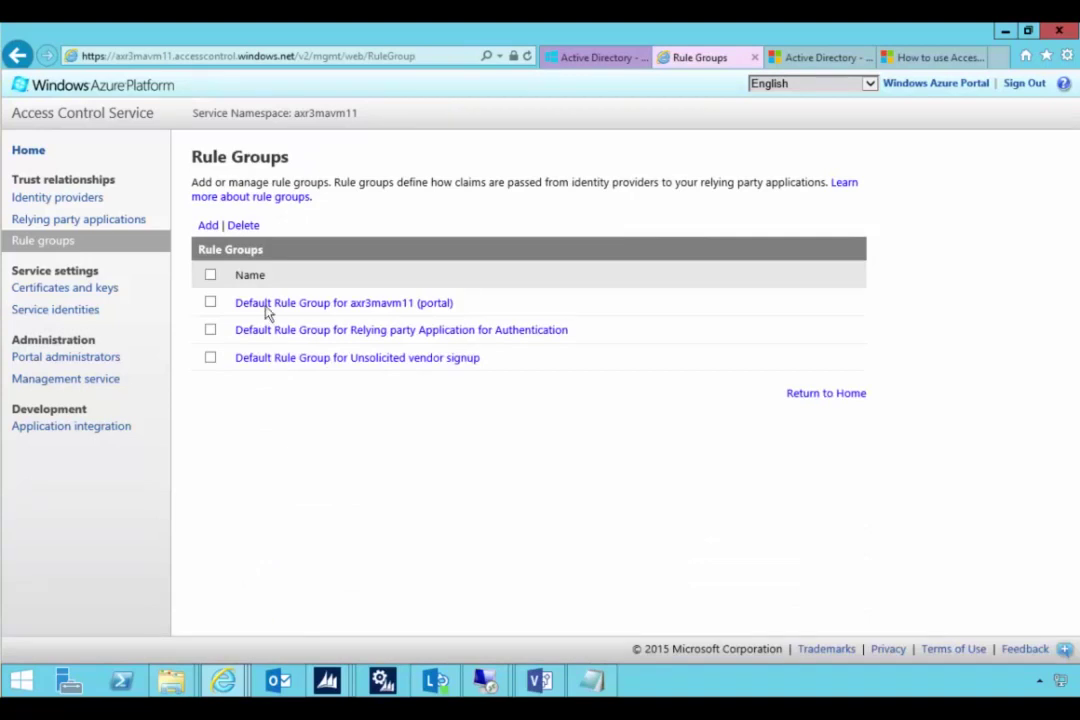
# - Review the portal and Unsolicited vendor signup rule groups, then return to the Visio architecture diagram
pyautogui.click(268, 306)
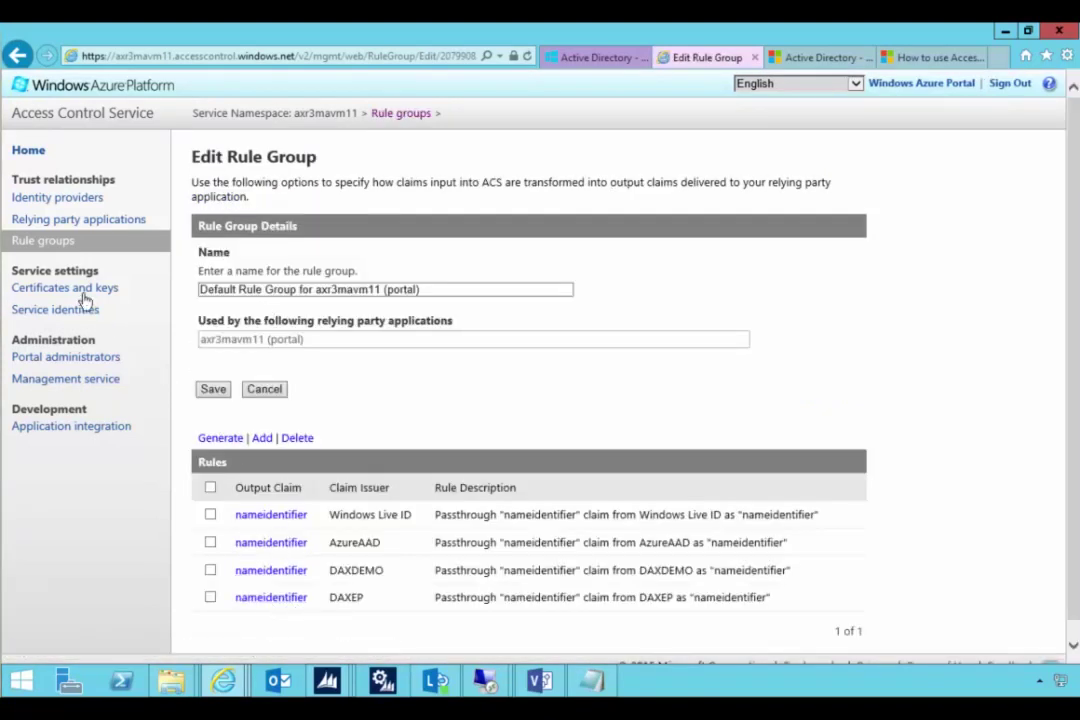
pyautogui.click(57, 243)
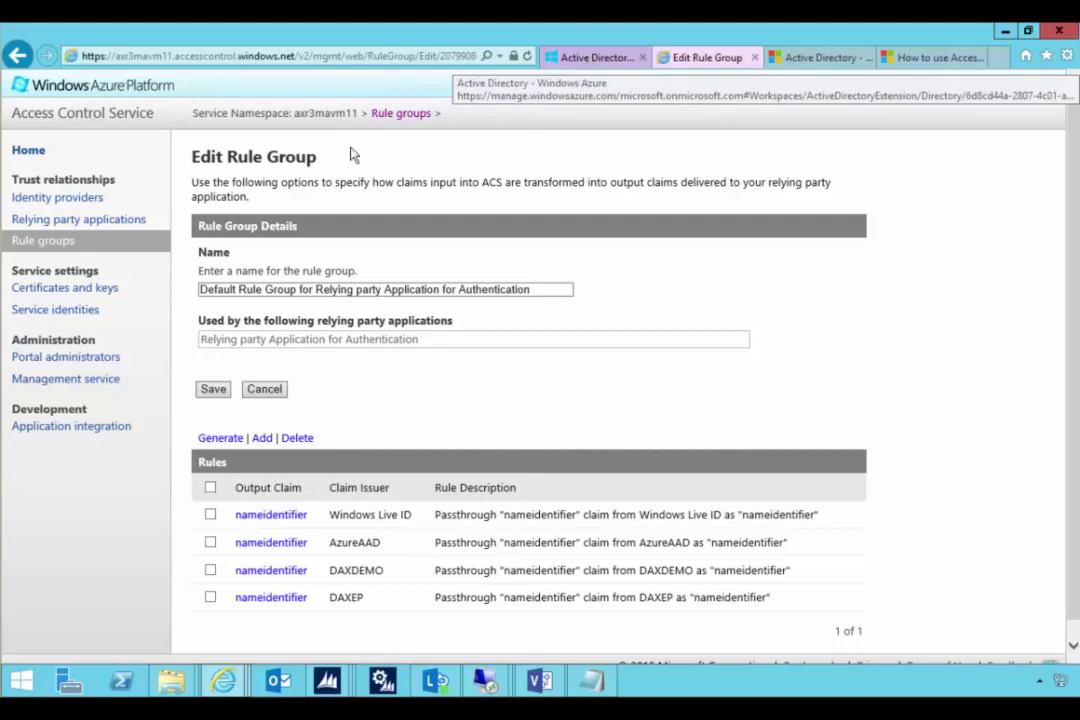
pyautogui.click(66, 243)
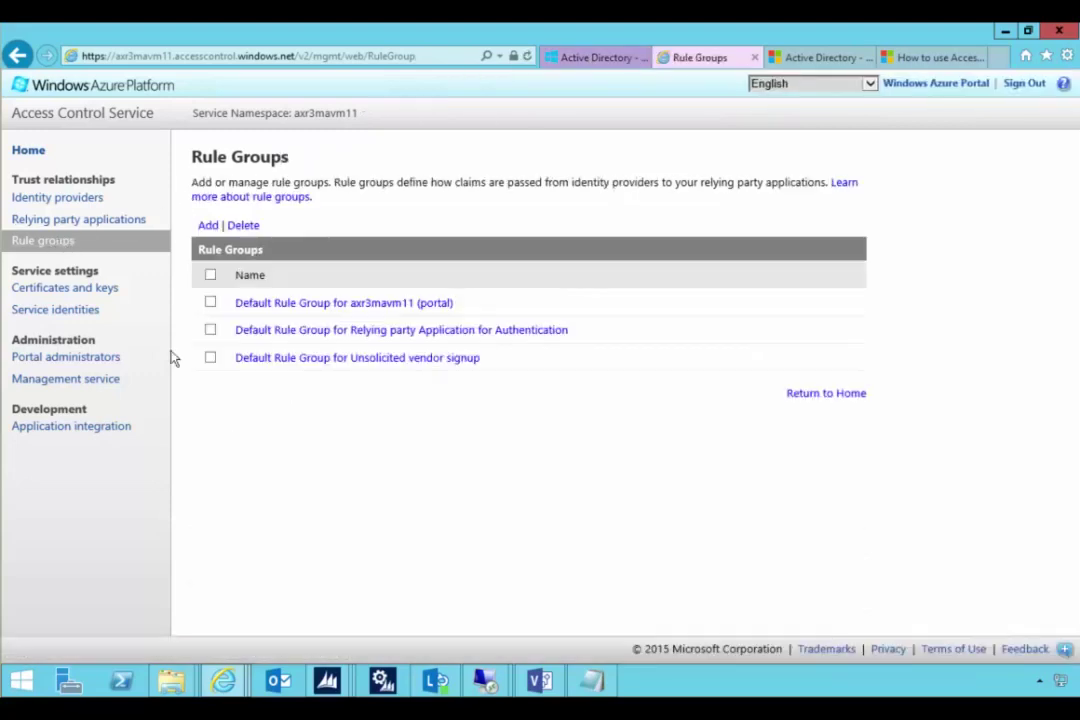
pyautogui.click(289, 358)
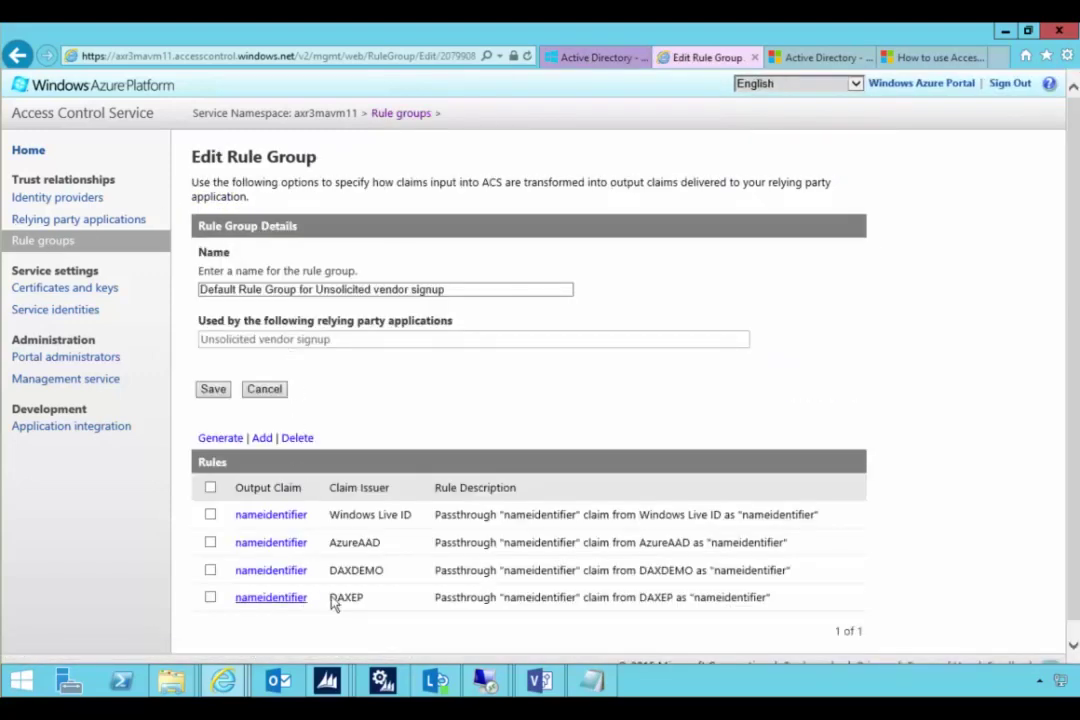
pyautogui.click(30, 243)
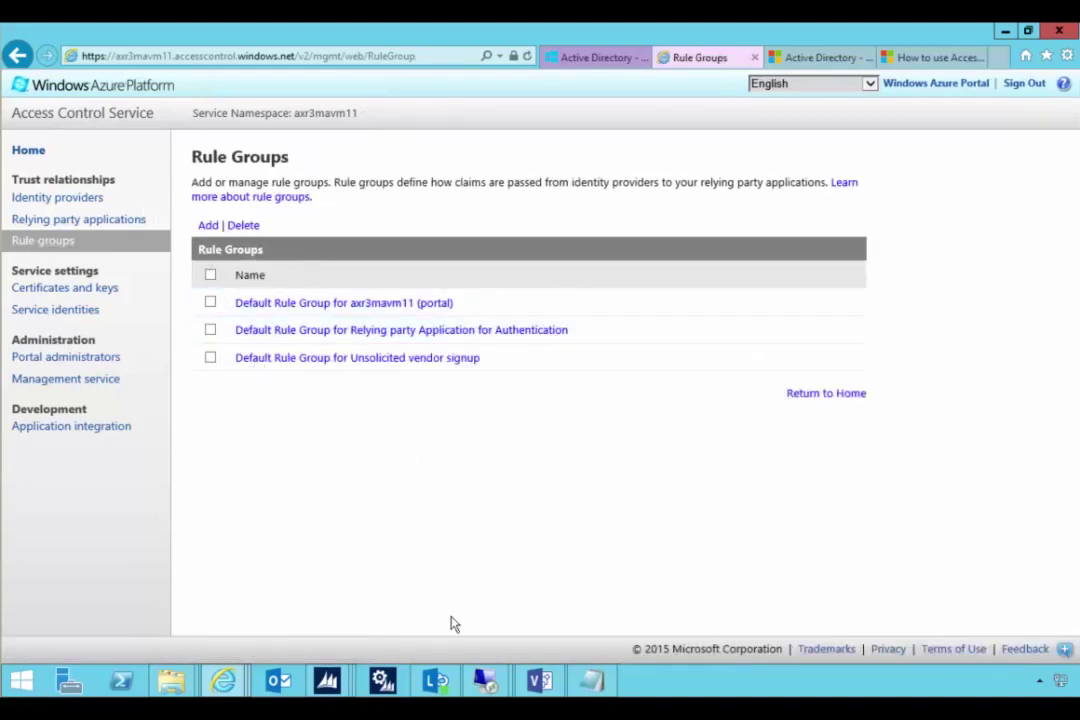
pyautogui.click(538, 681)
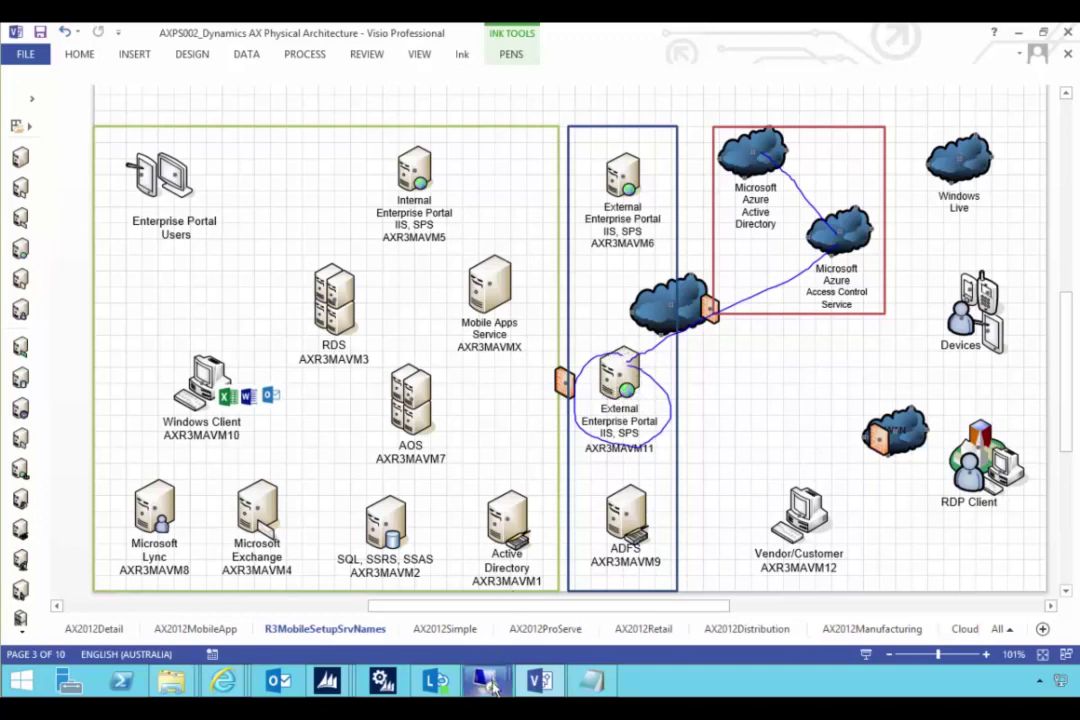
# - Switch to the vendor machine's remote session and close Internet Explorer with all its tabs
pyautogui.moveTo(484, 681)
pyautogui.click(450, 610)
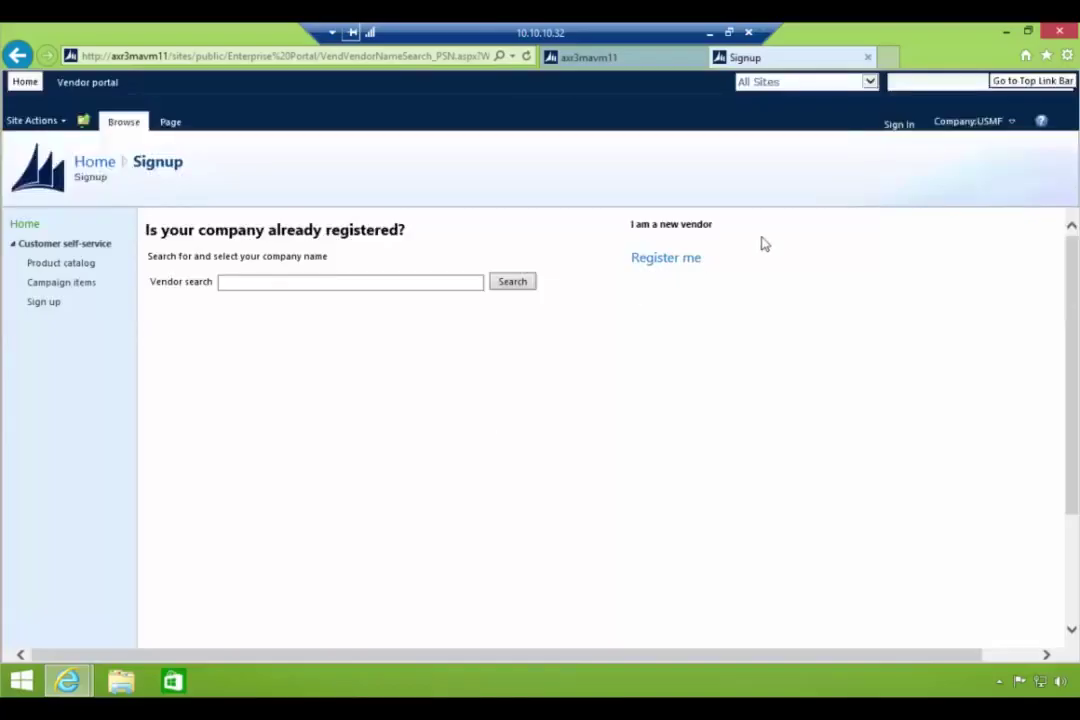
pyautogui.click(1055, 31)
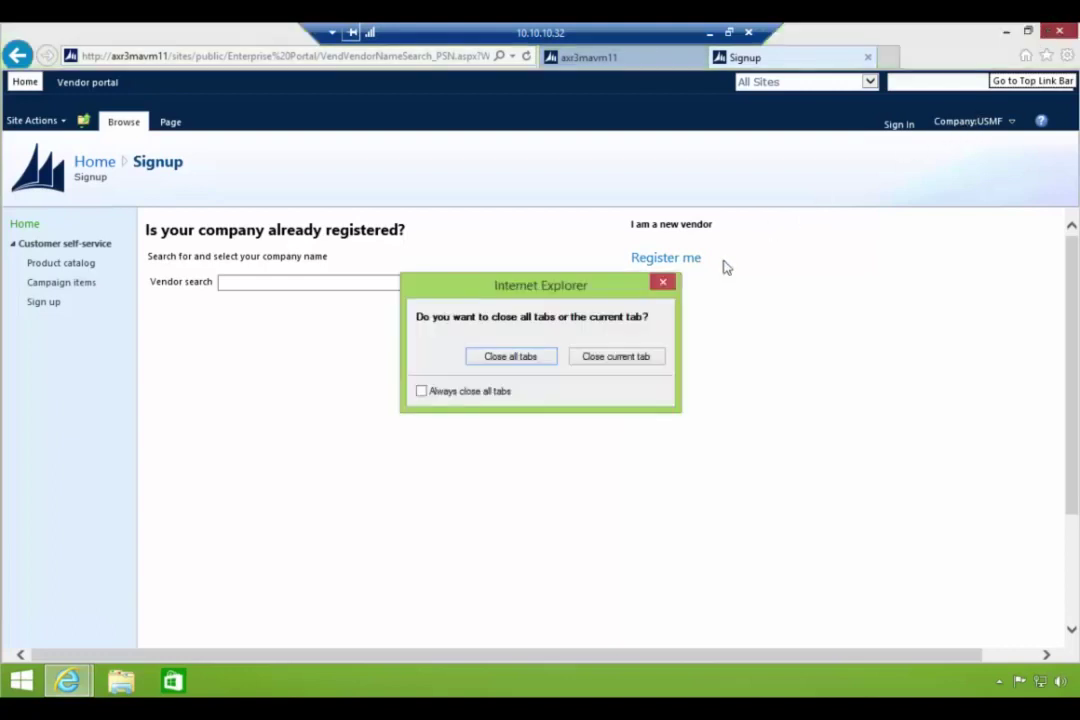
pyautogui.click(516, 357)
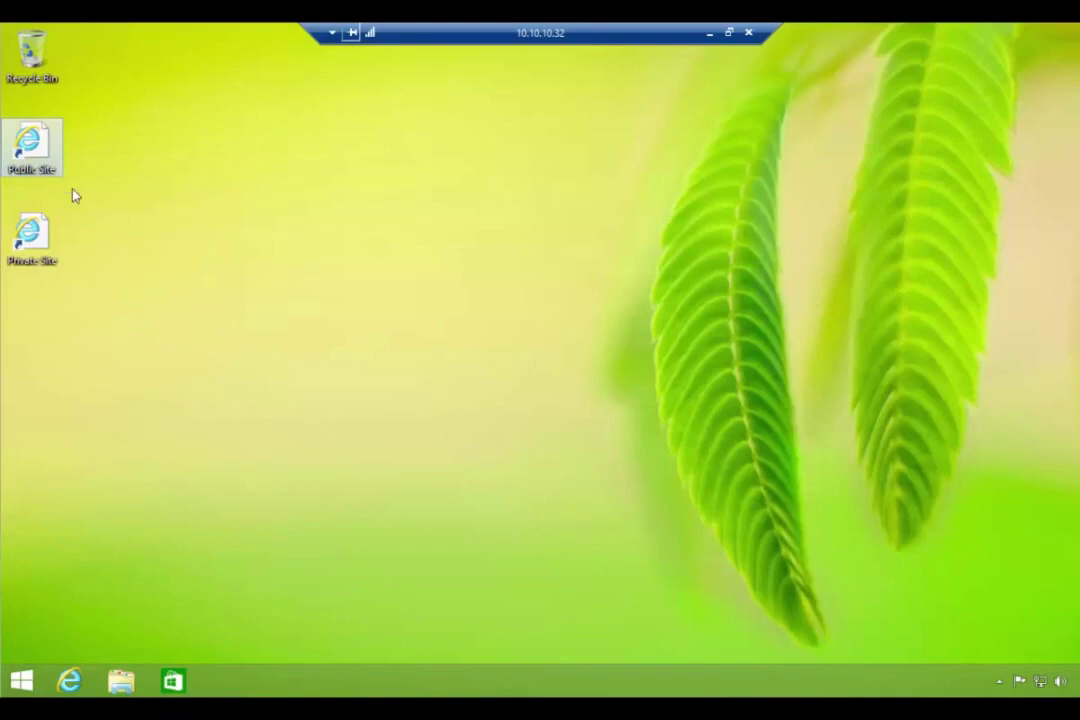
# - Reopen the Public Site maximized, start Vendor portal signup and accept the sign-in redirect
pyautogui.doubleClick(44, 148)
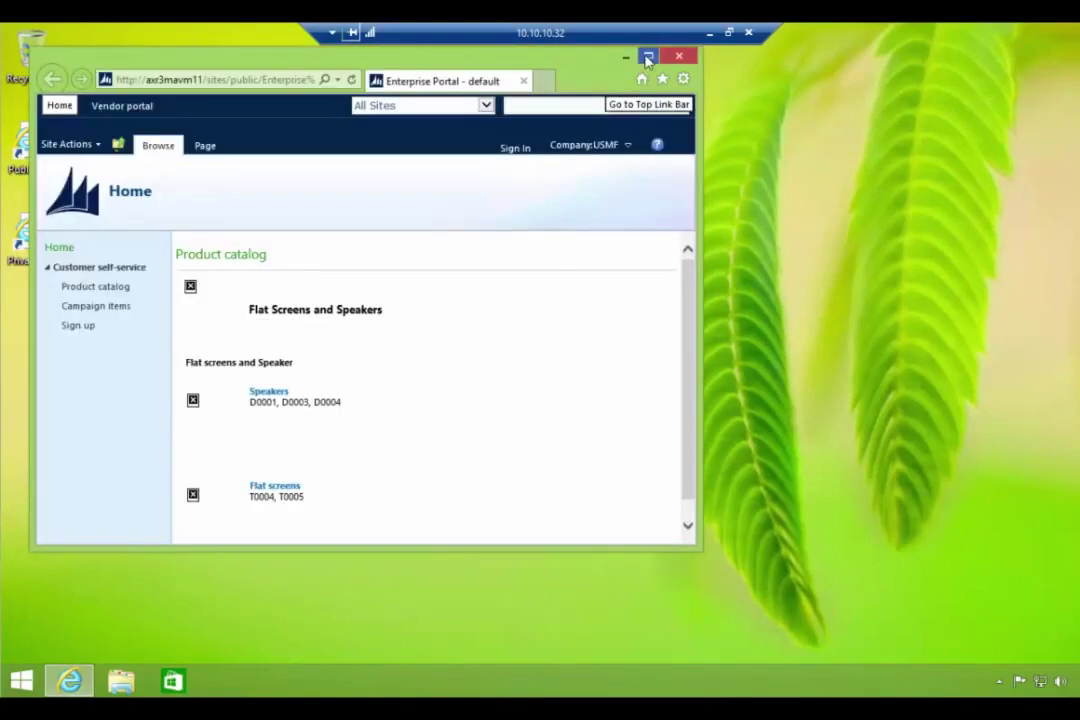
pyautogui.click(647, 55)
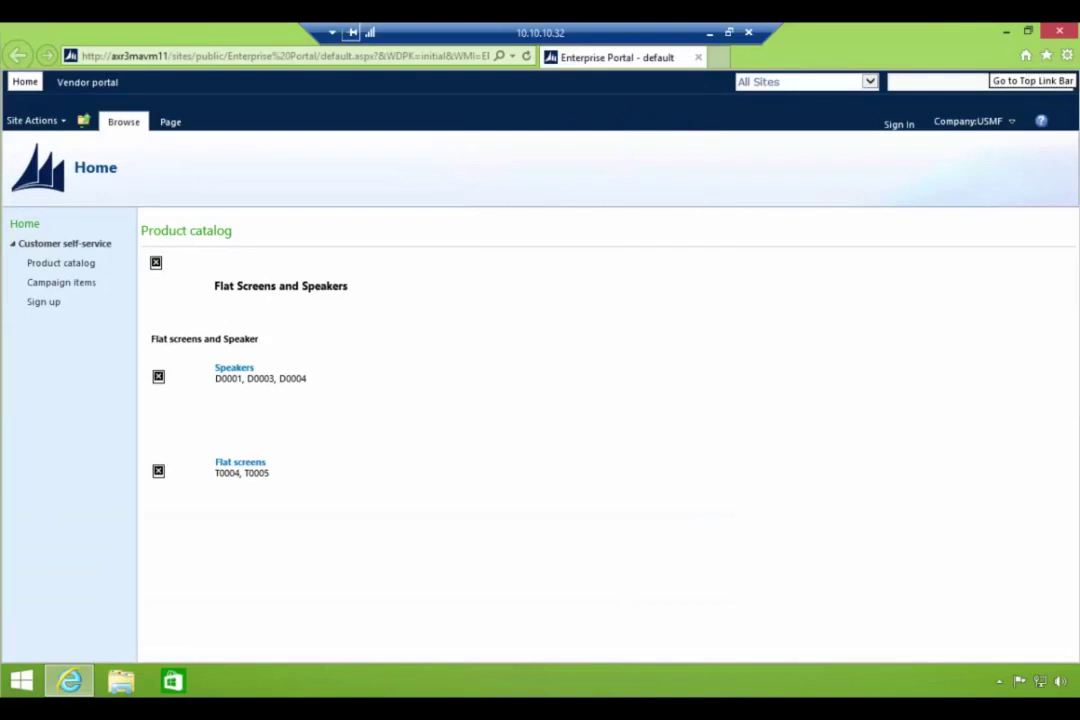
pyautogui.click(64, 84)
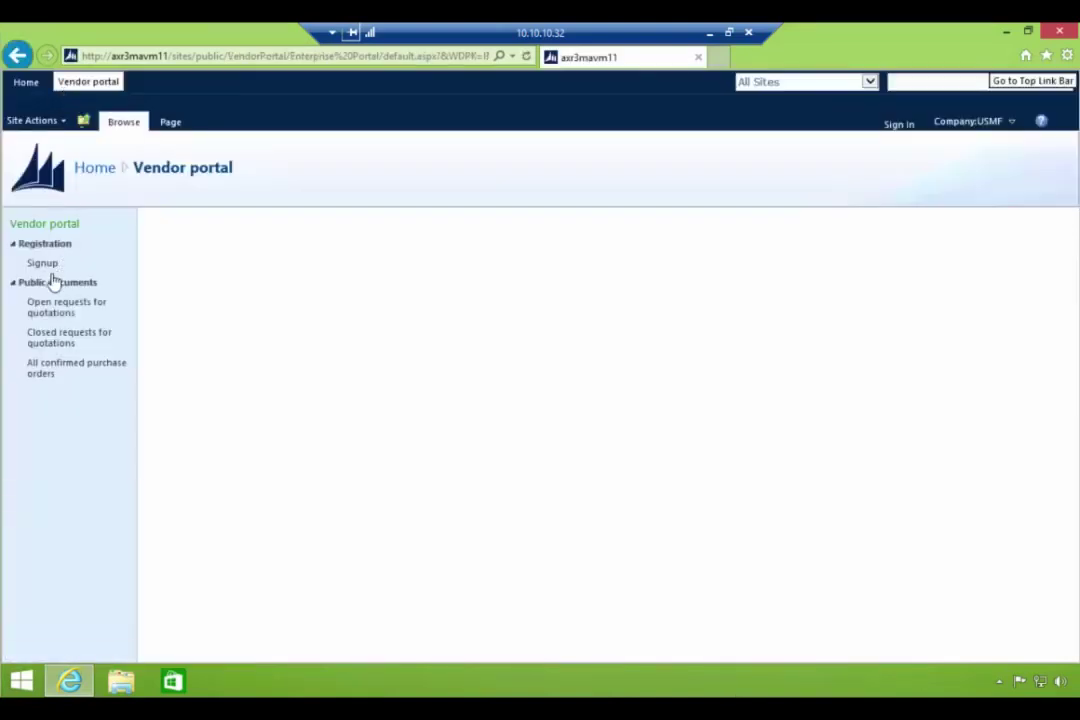
pyautogui.click(40, 264)
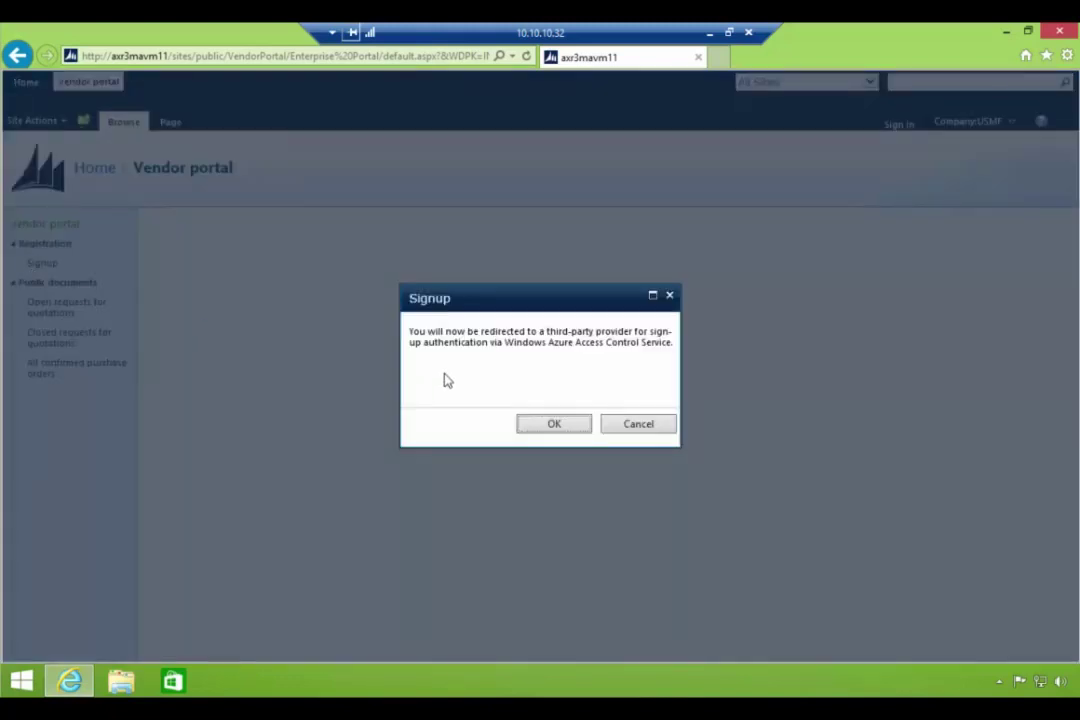
pyautogui.click(535, 428)
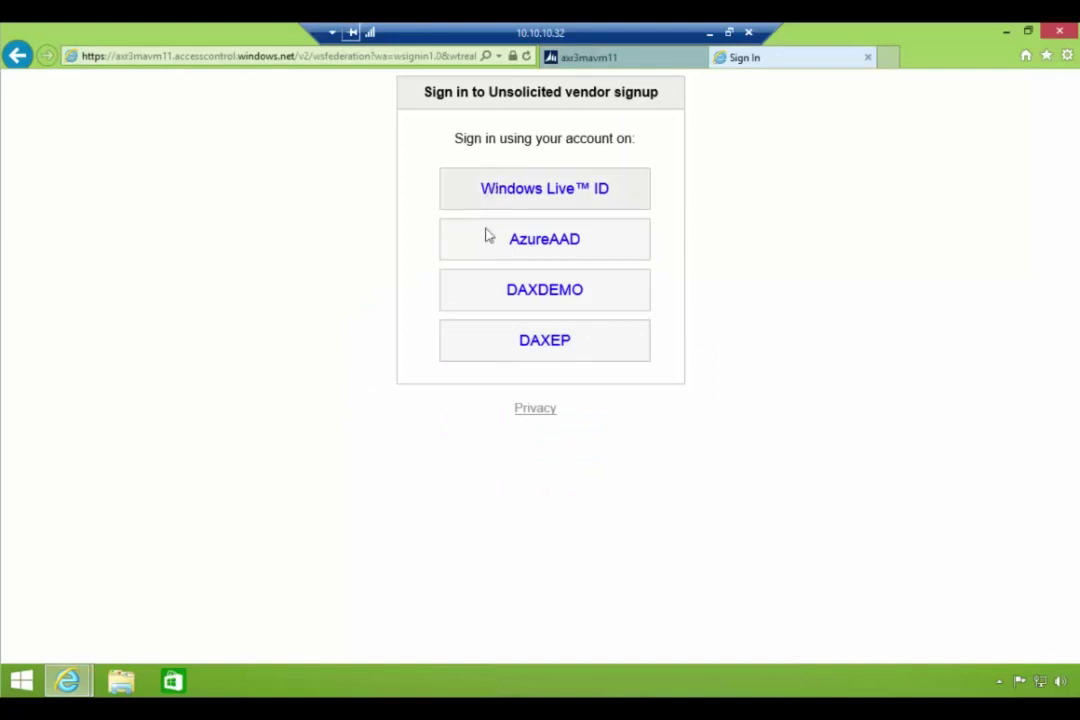
# - Choose the DAXEP identity provider and enter the vendor contact's work e-mail address
pyautogui.click(537, 342)
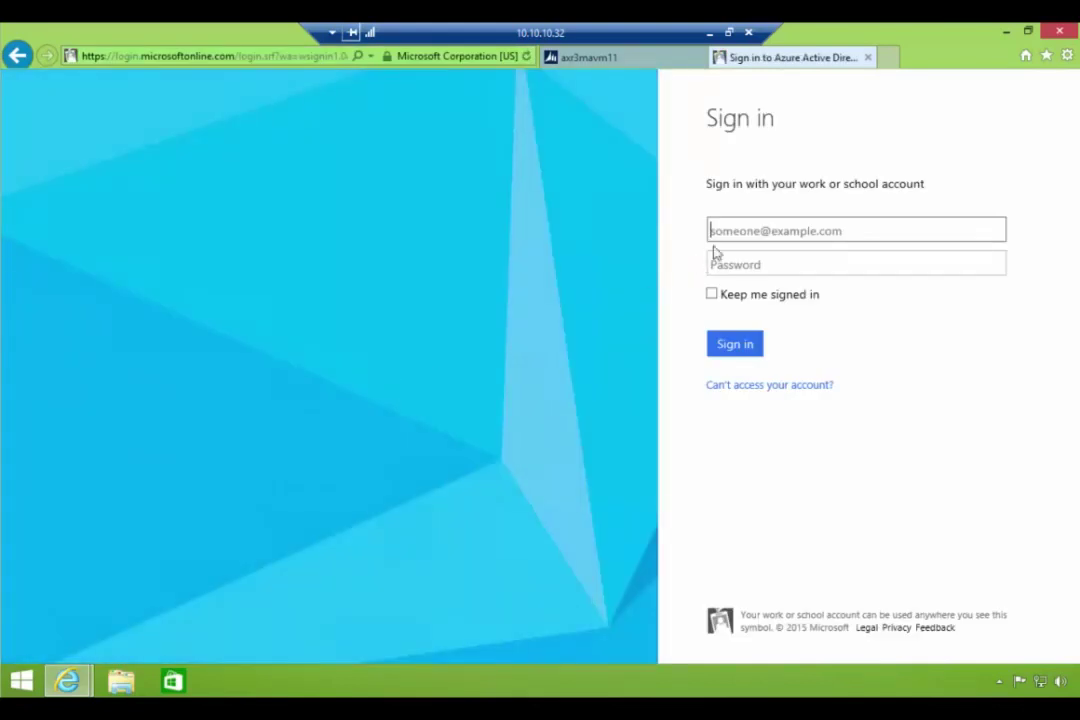
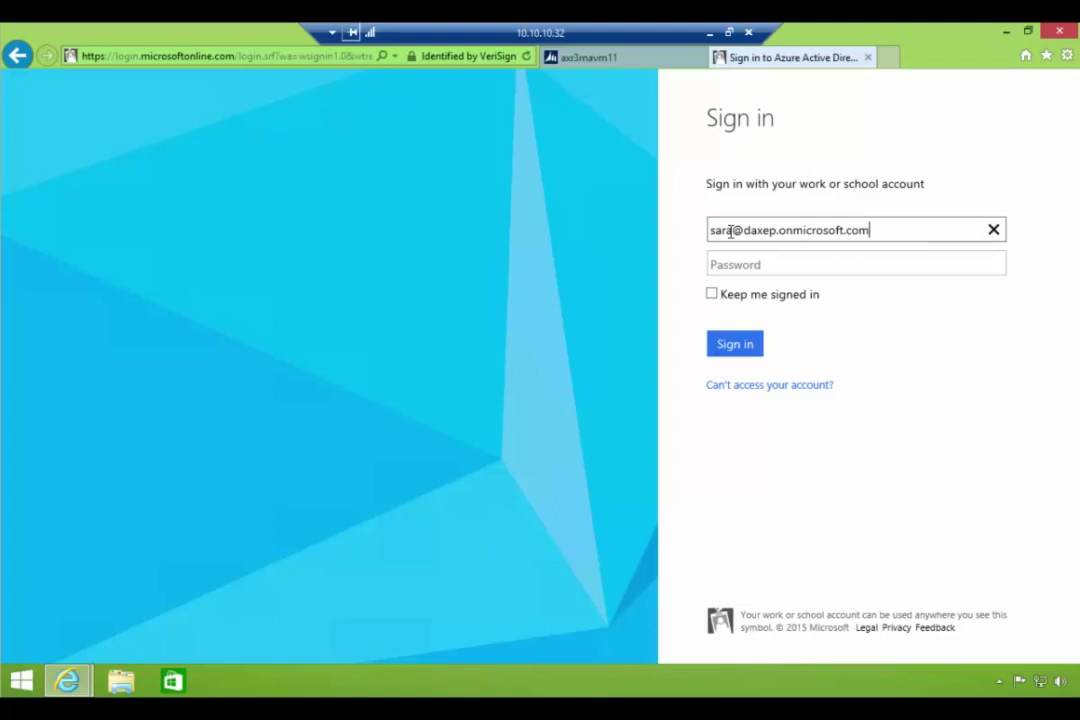
pyautogui.press('Tab')
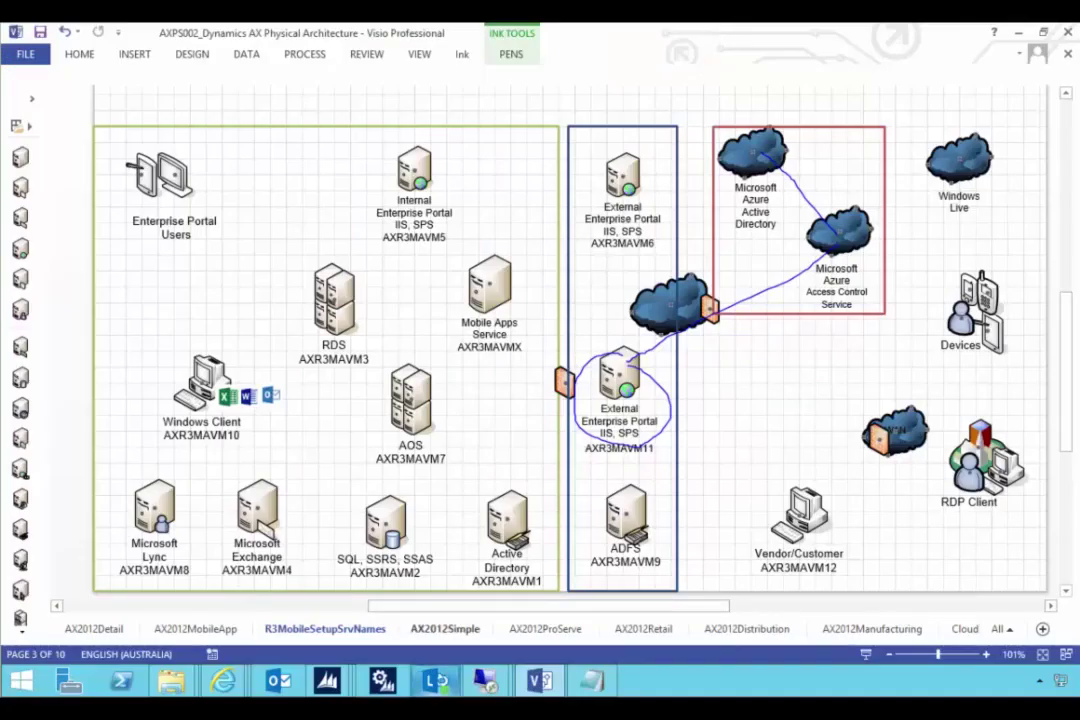
# - Copy the temporary password from Notepad, enter it in the Password field and sign in
pyautogui.hotkey('alt', 'Tab')
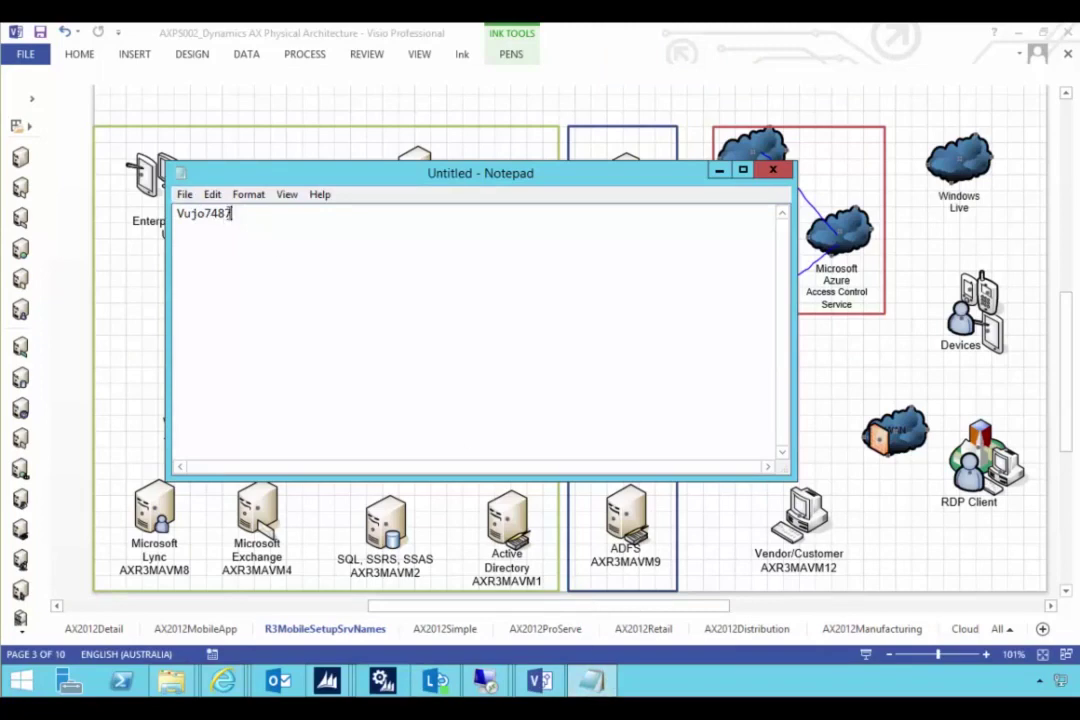
pyautogui.hotkey('ctrl', 'a')
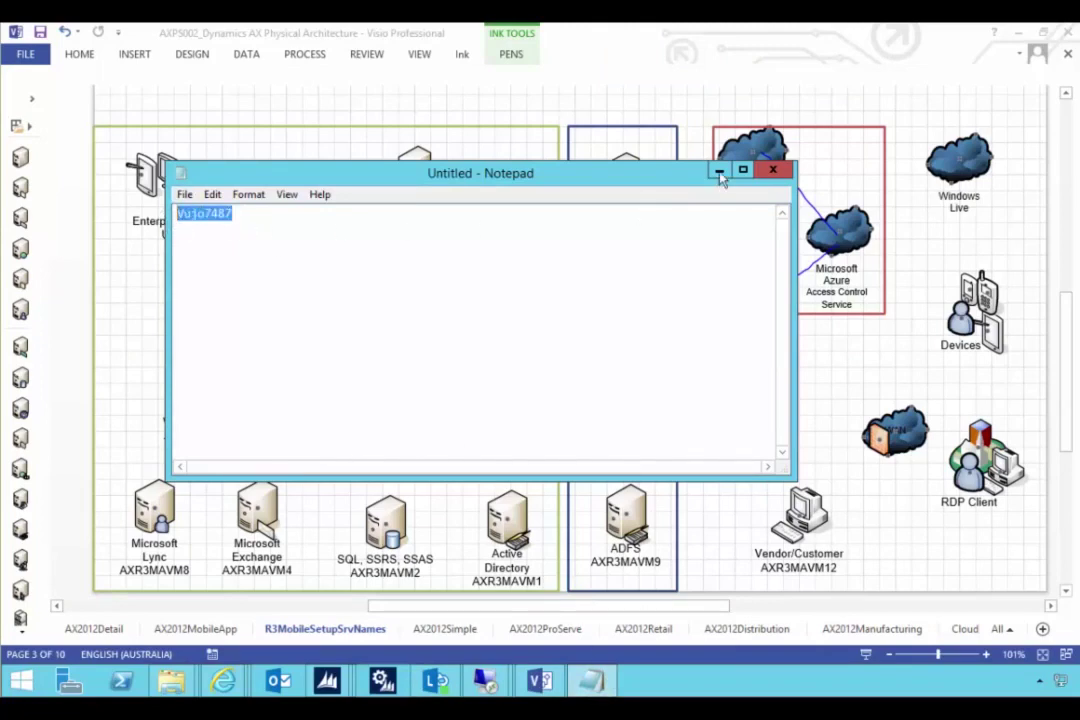
pyautogui.click(719, 172)
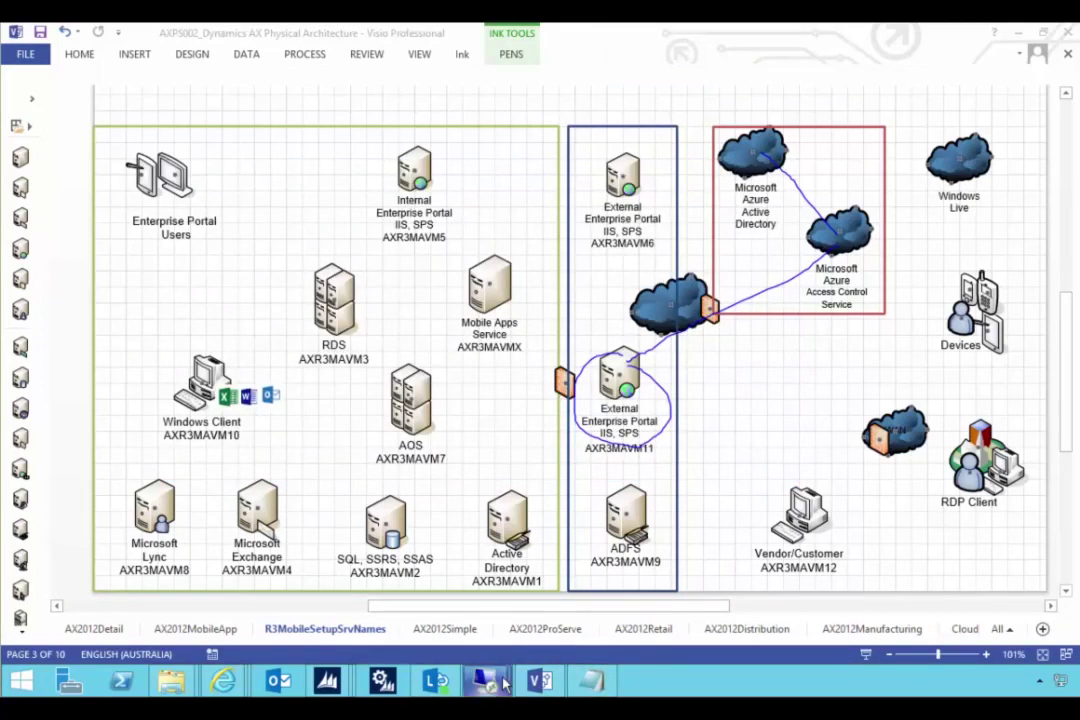
pyautogui.moveTo(505, 681)
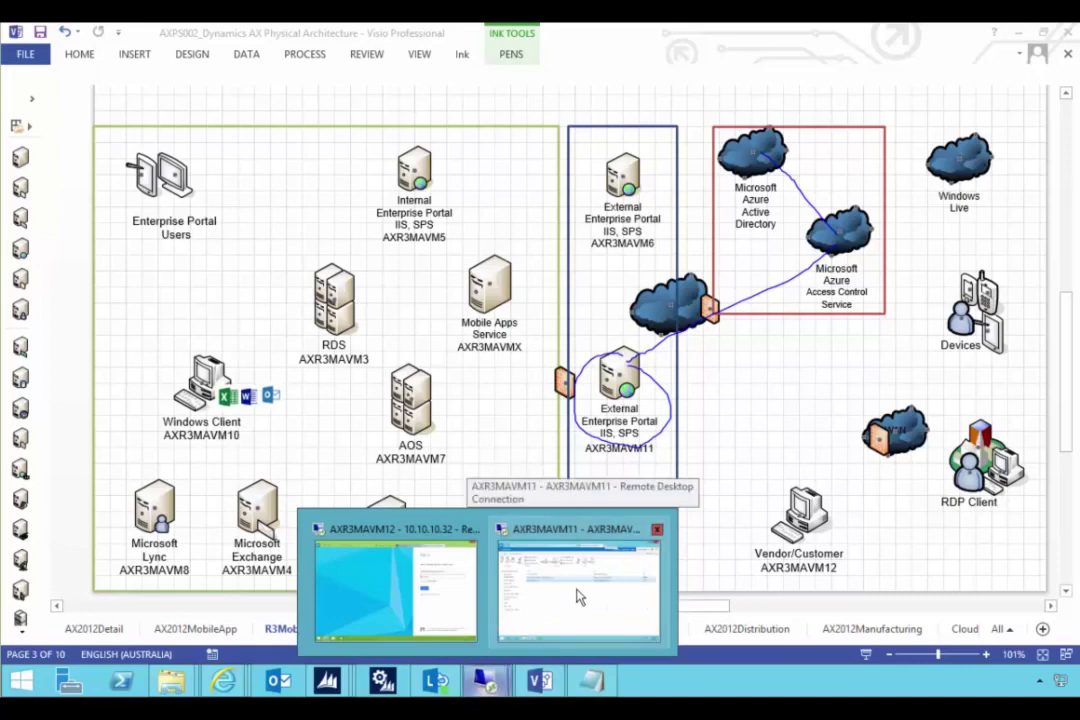
pyautogui.click(453, 615)
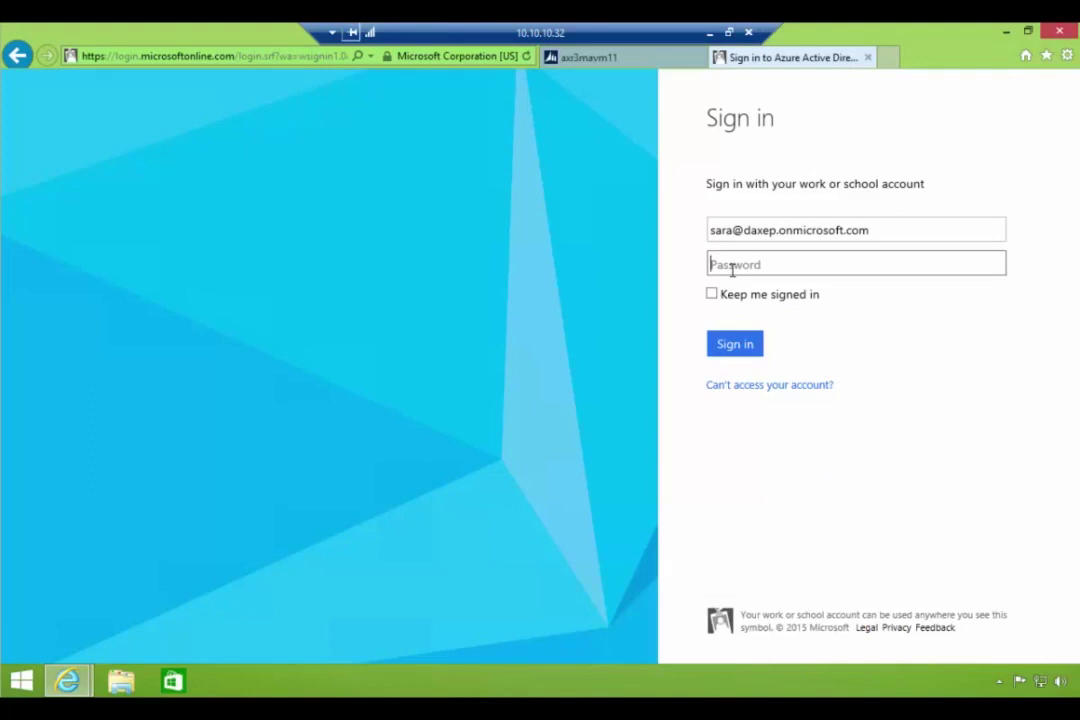
pyautogui.write('•••••••••')
pyautogui.click(735, 345)
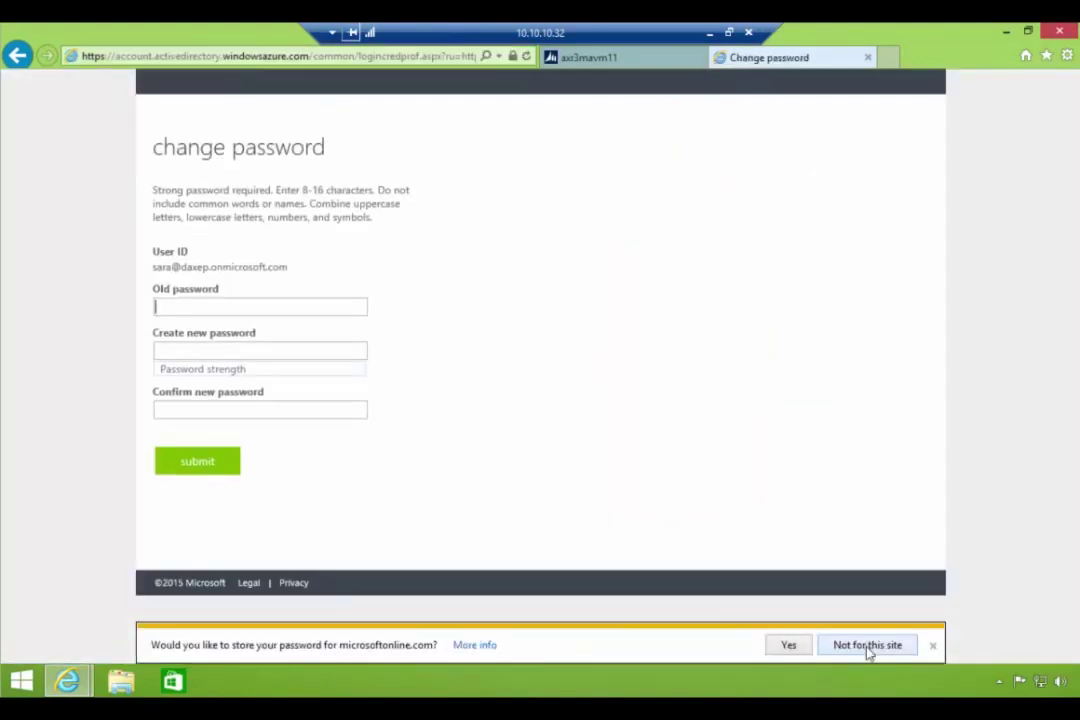
# - Decline saving the password, change it via old, new and confirm fields, then sign in again
pyautogui.click(865, 645)
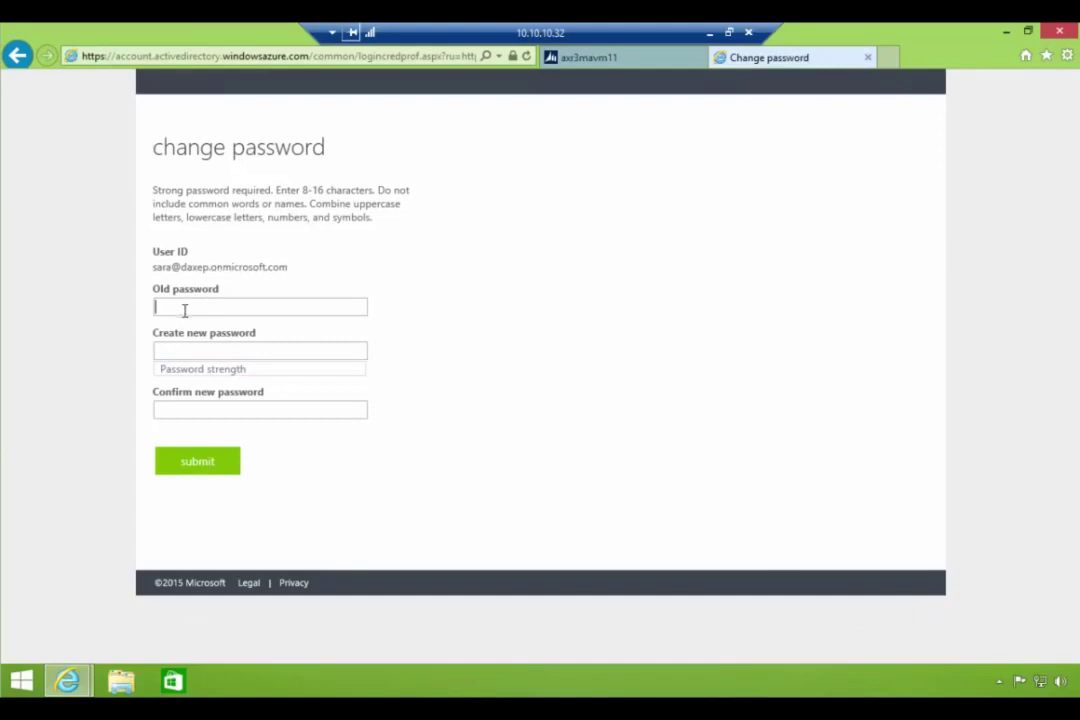
pyautogui.write('••••••••')
pyautogui.click(205, 348)
pyautogui.write('•••••••••••')
pyautogui.press('Tab')
pyautogui.write('••')
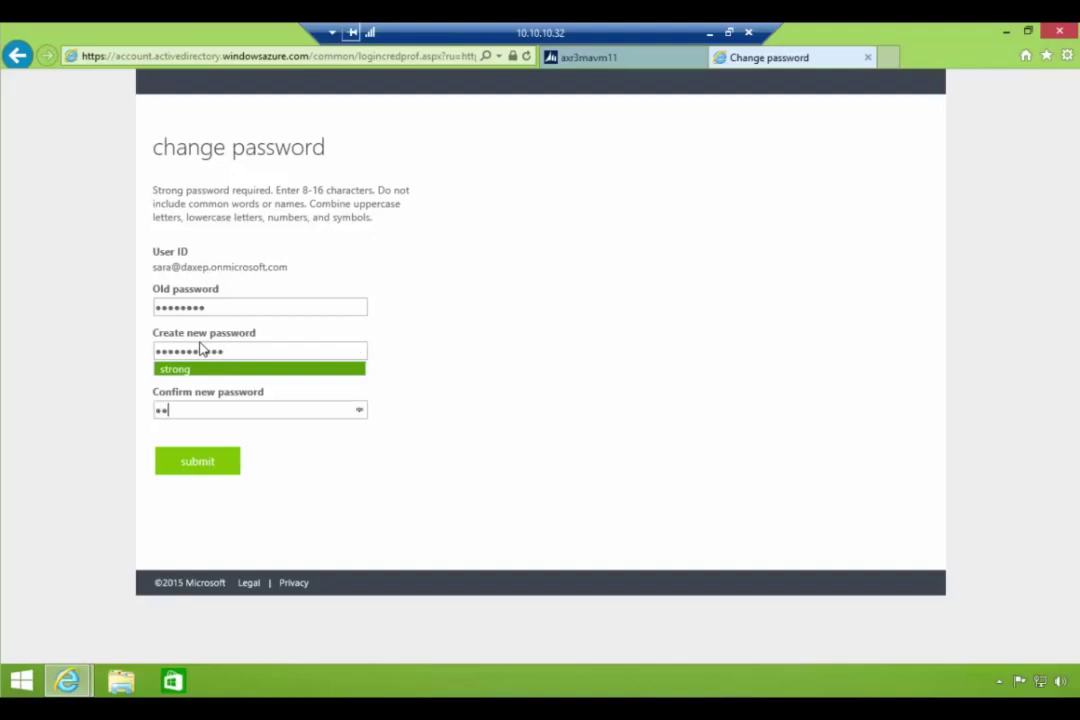
pyautogui.write('••••••••••')
pyautogui.click(220, 463)
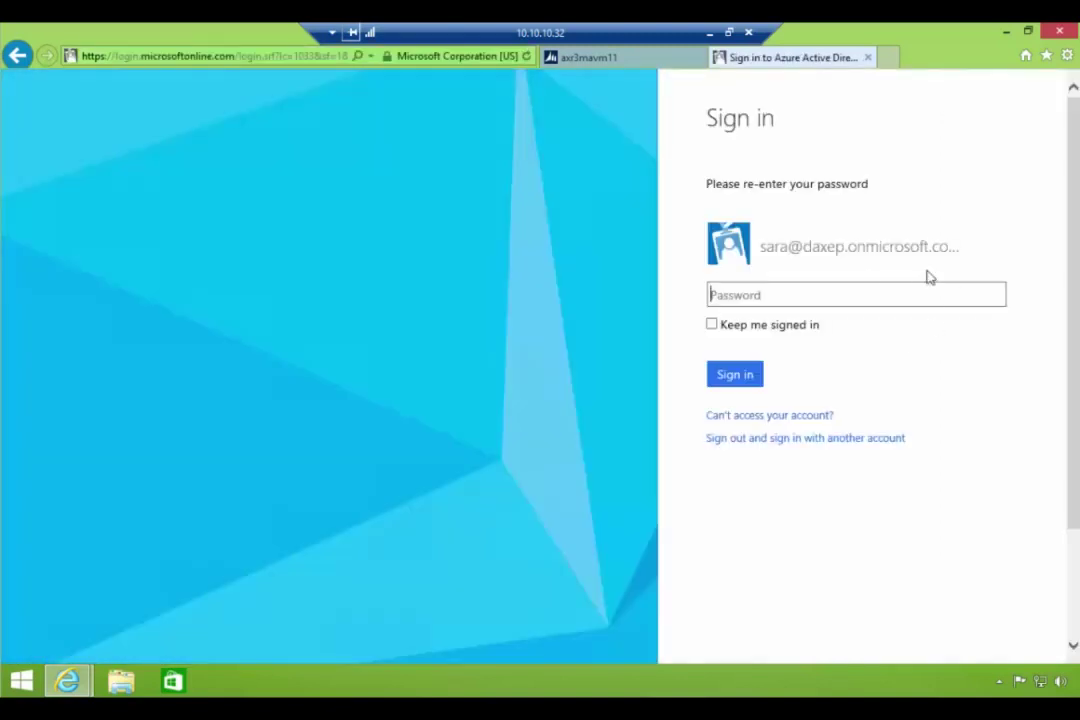
pyautogui.write('•••••••••')
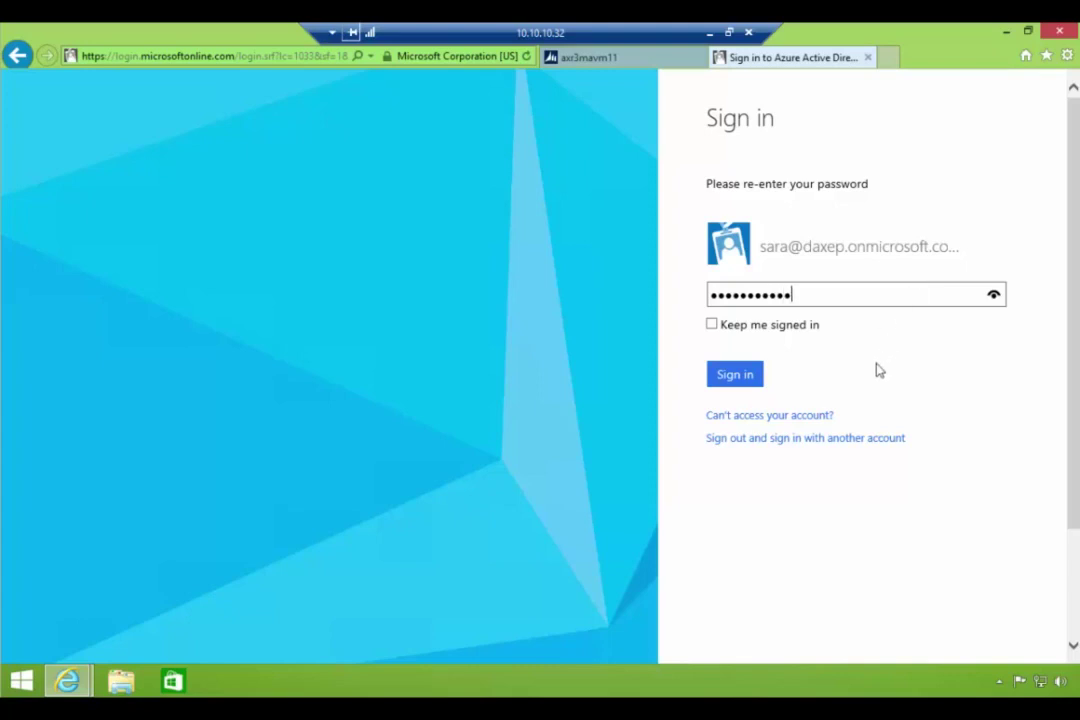
pyautogui.write('••')
pyautogui.click(752, 379)
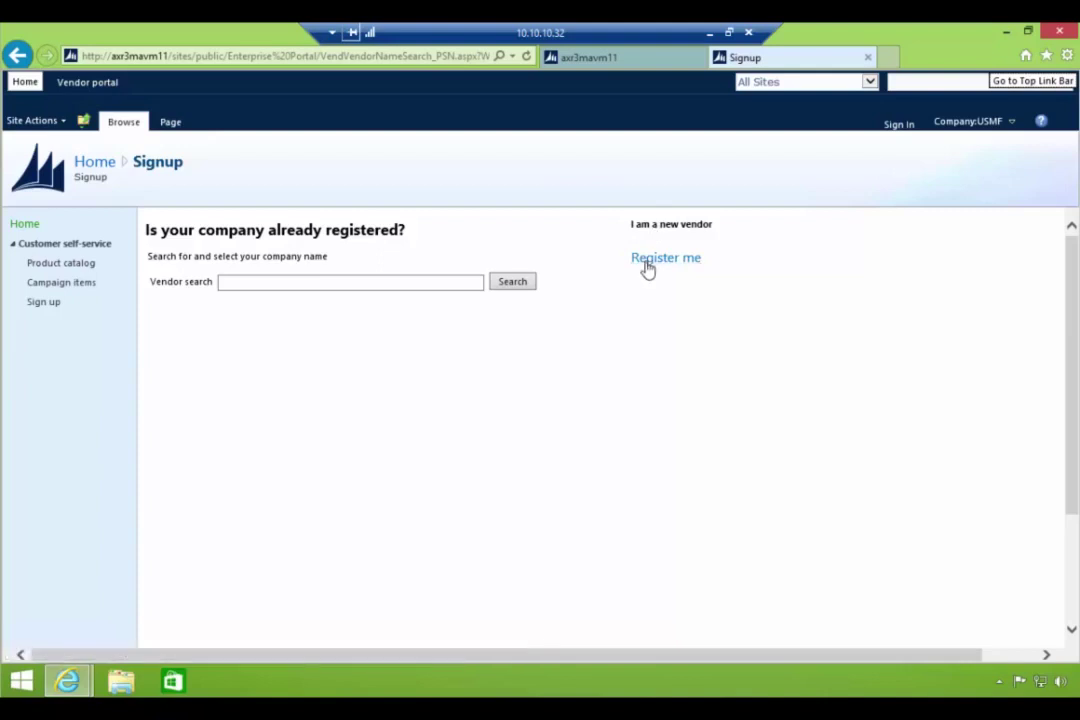
# - Start new vendor registration, then close Internet Explorer and all its tabs
pyautogui.click(650, 268)
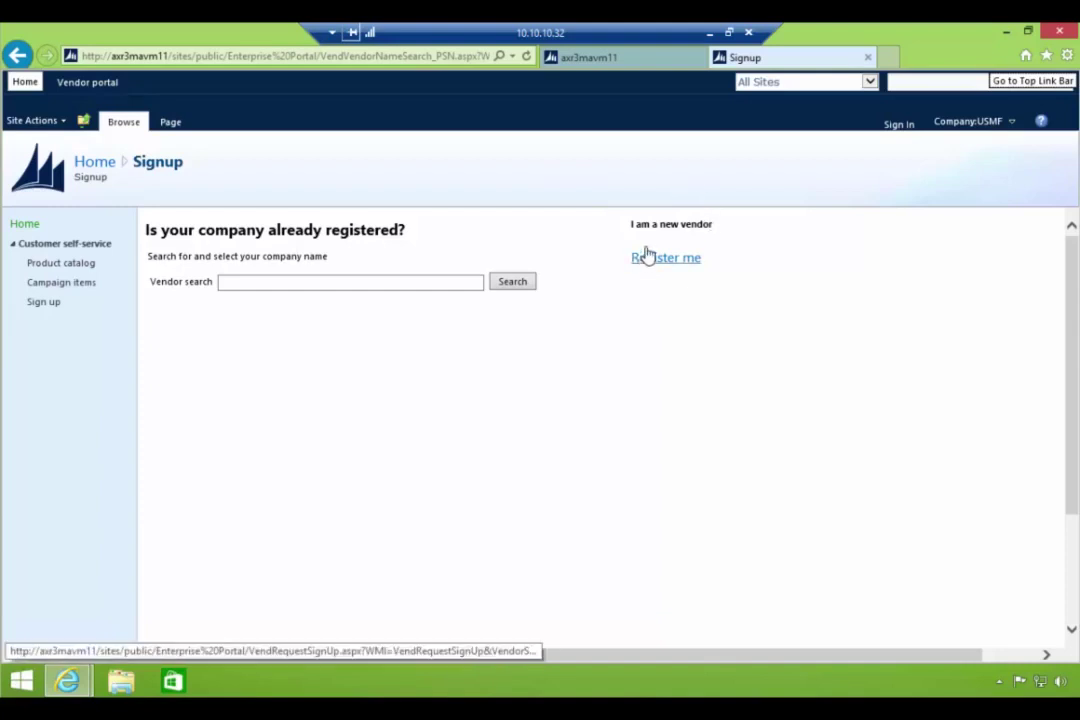
pyautogui.click(1052, 34)
pyautogui.click(511, 356)
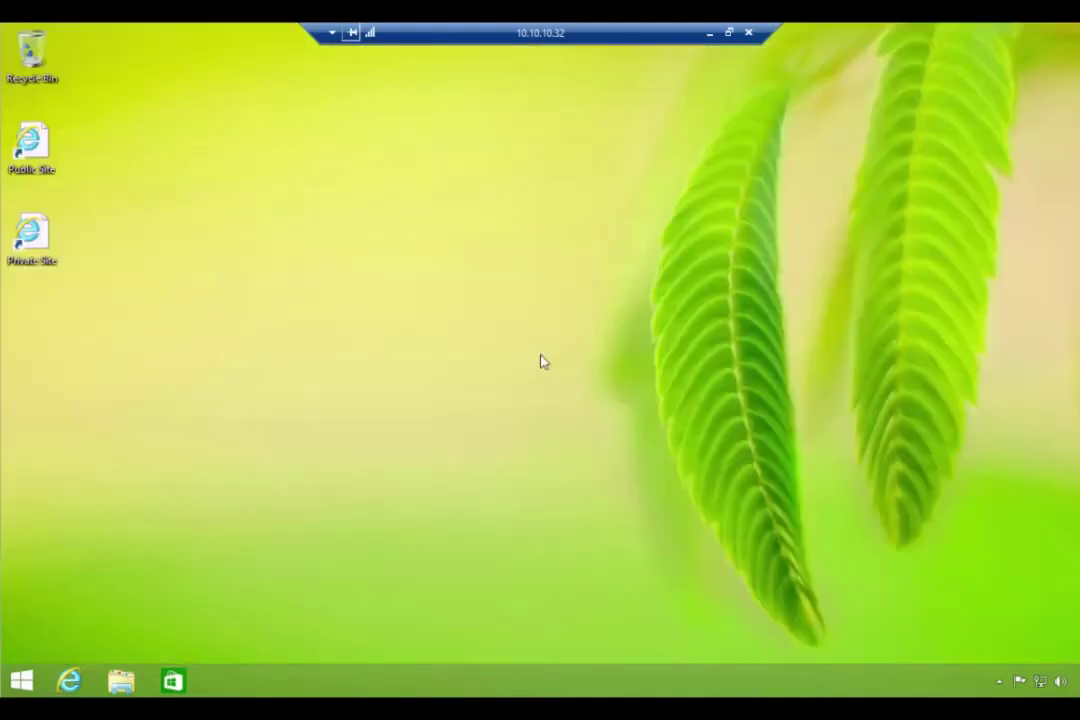
# - Minimize the remote session and close the Unsolicited vendors, Vendors and Enterprise Portal parameters forms
pyautogui.click(709, 33)
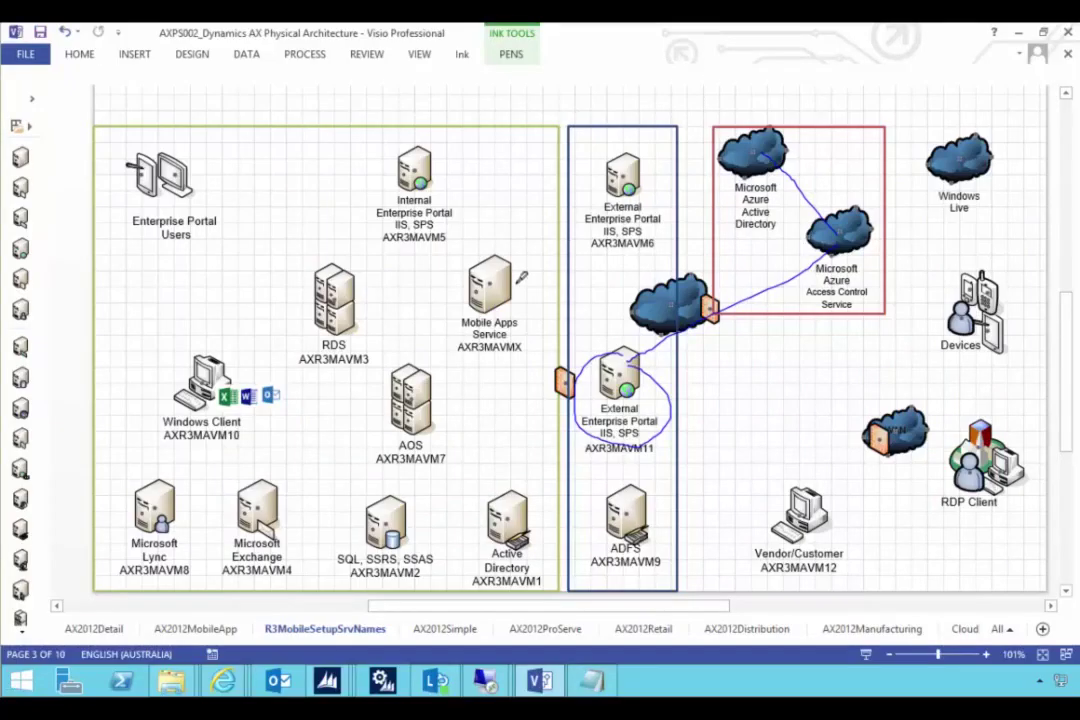
pyautogui.moveTo(340, 680)
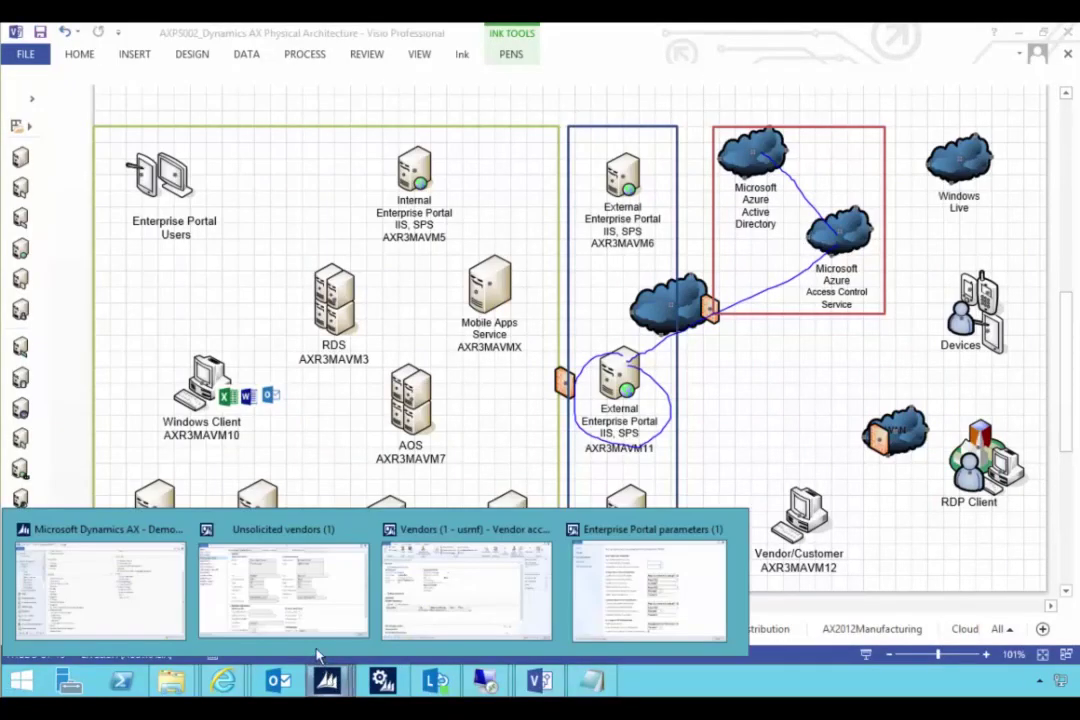
pyautogui.click(361, 530)
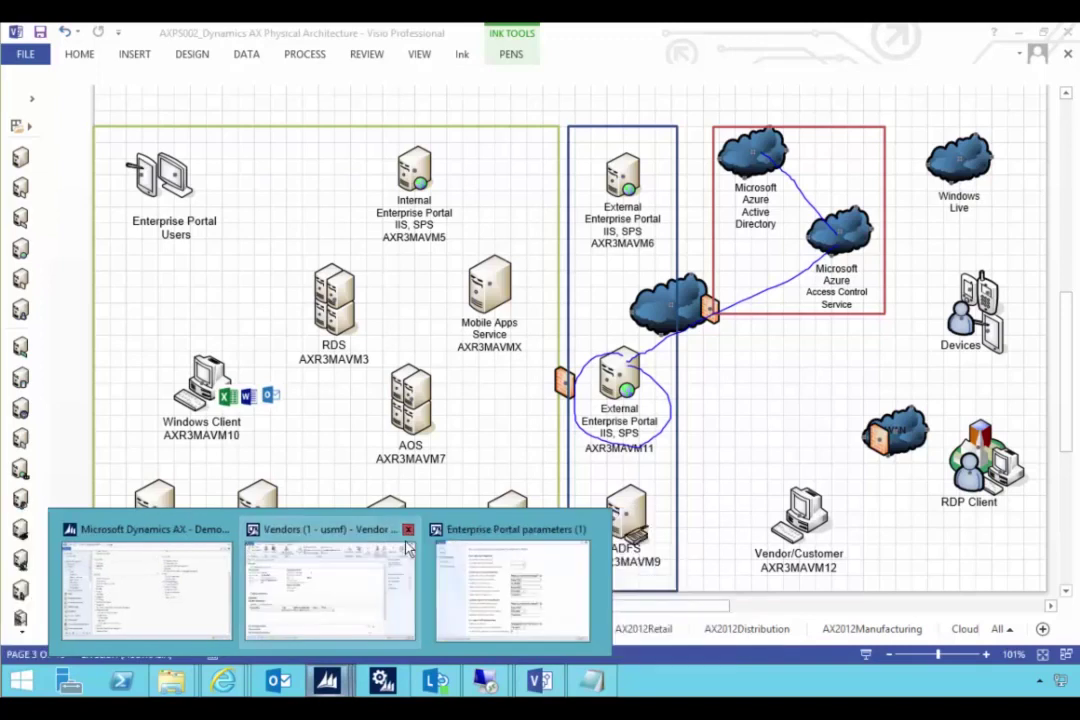
pyautogui.click(406, 530)
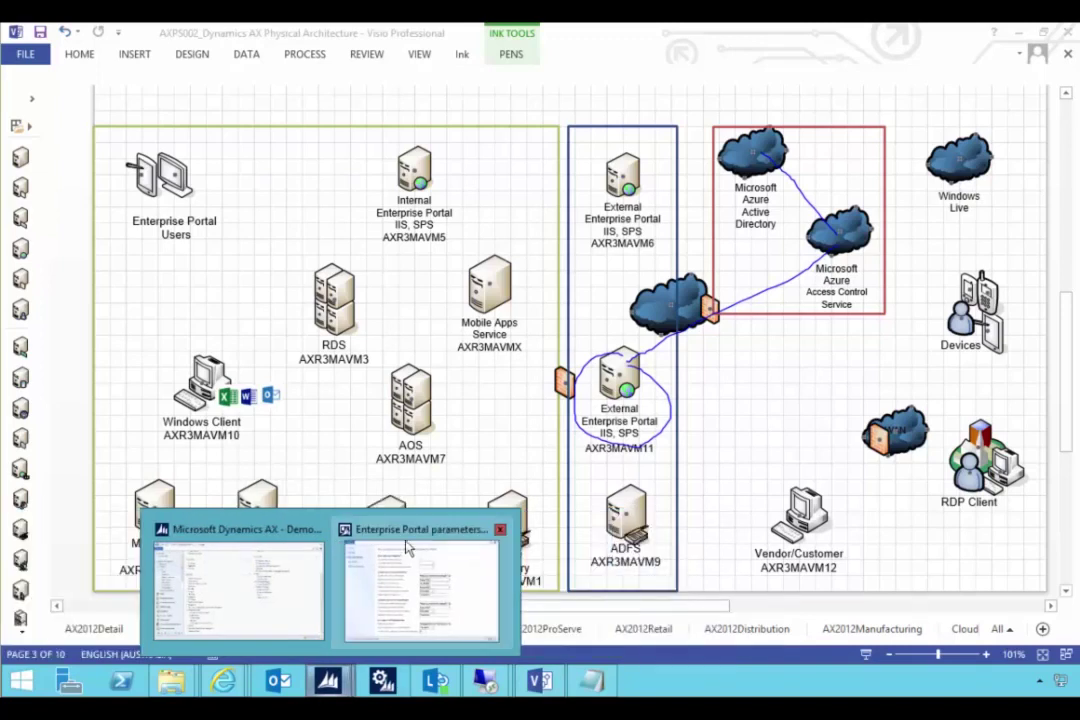
pyautogui.click(500, 529)
pyautogui.click(295, 580)
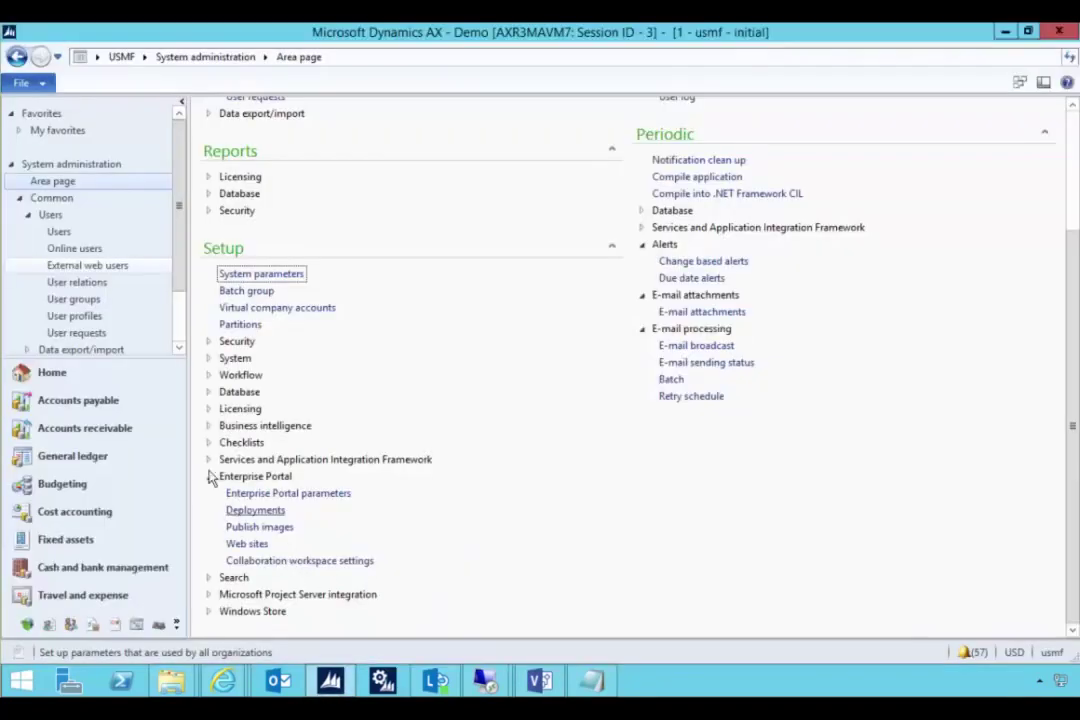
# - Start a new vendor from Accounts payable > All vendors named 'New Supplier Corp'
pyautogui.click(133, 414)
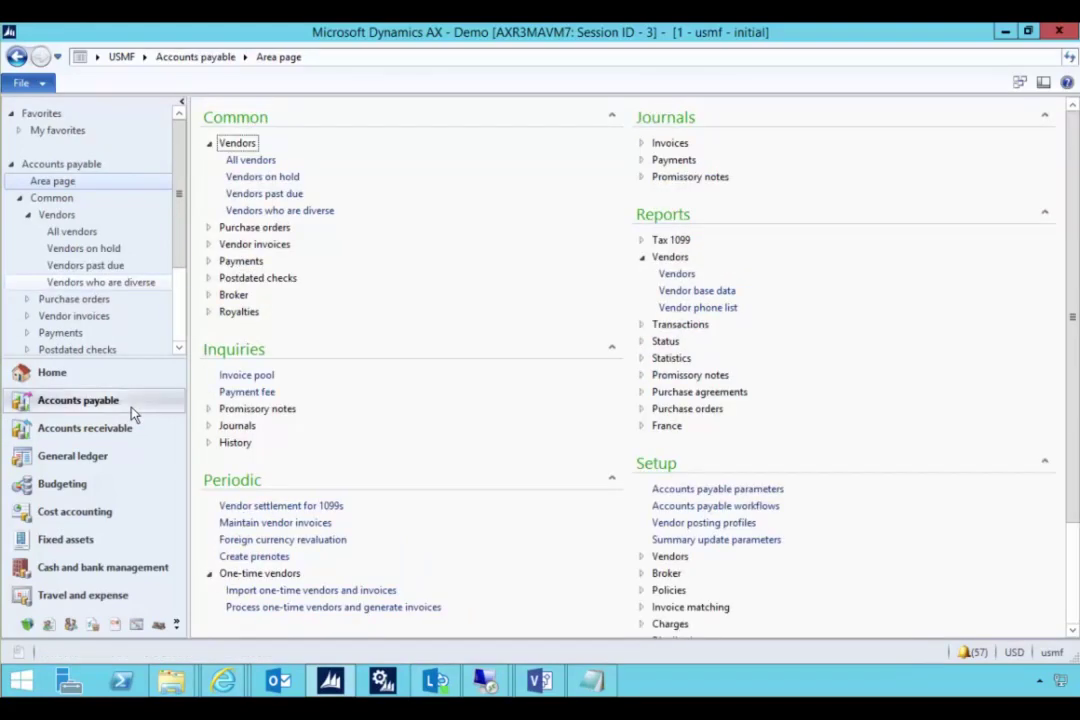
pyautogui.click(264, 161)
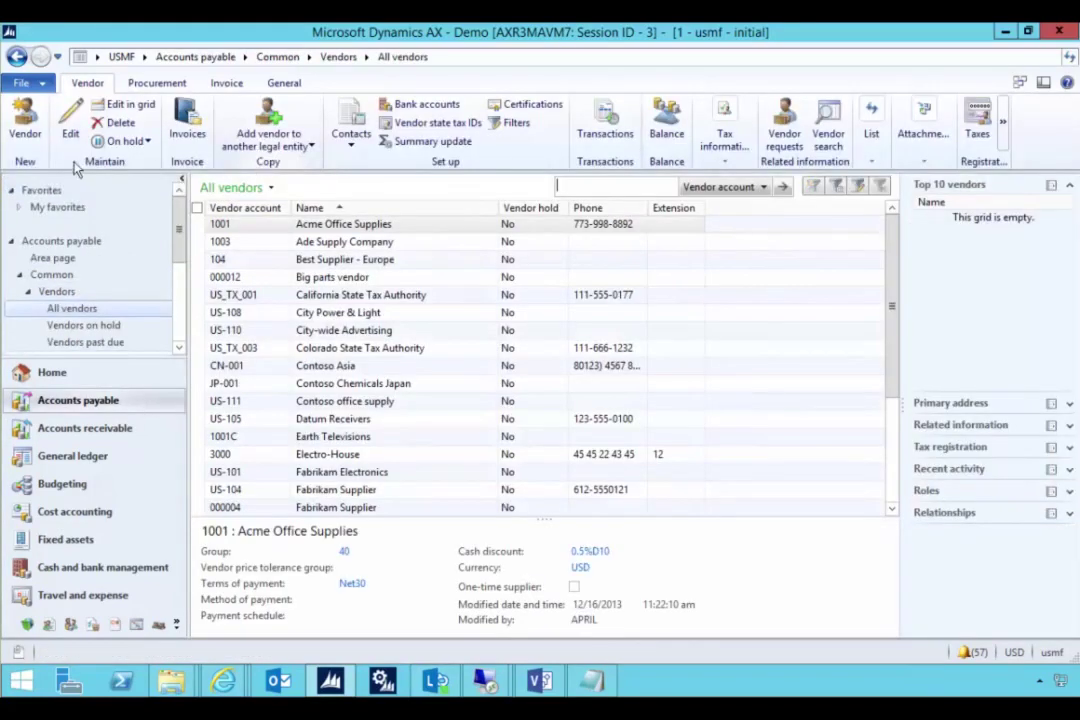
pyautogui.click(27, 115)
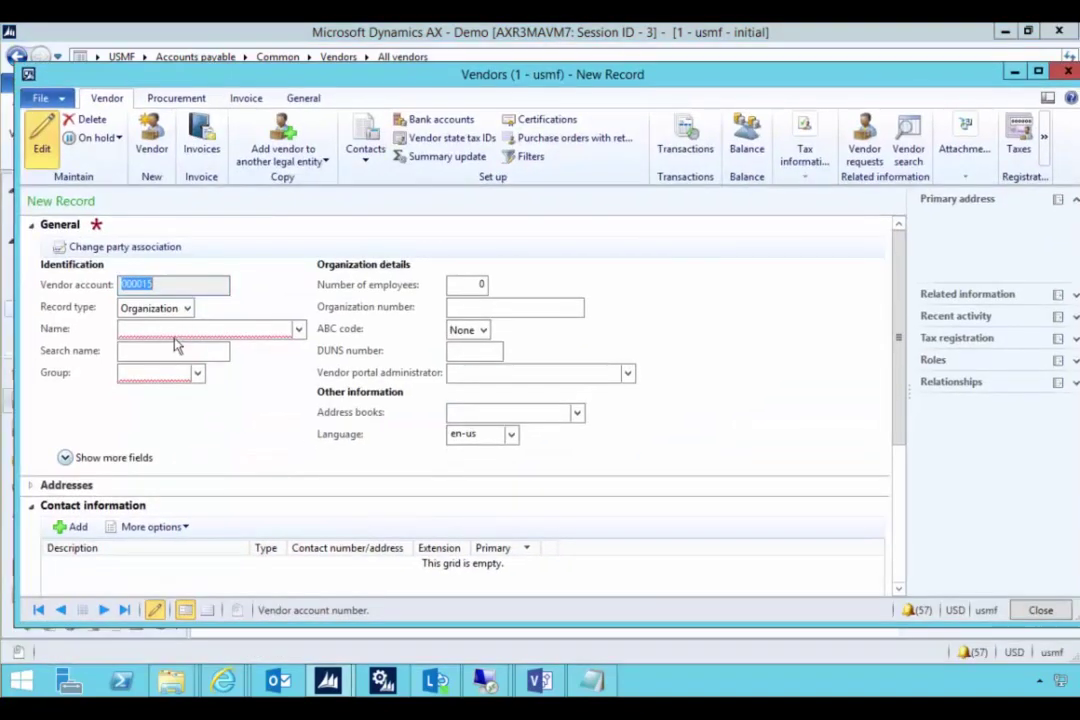
pyautogui.click(200, 328)
pyautogui.write('D')
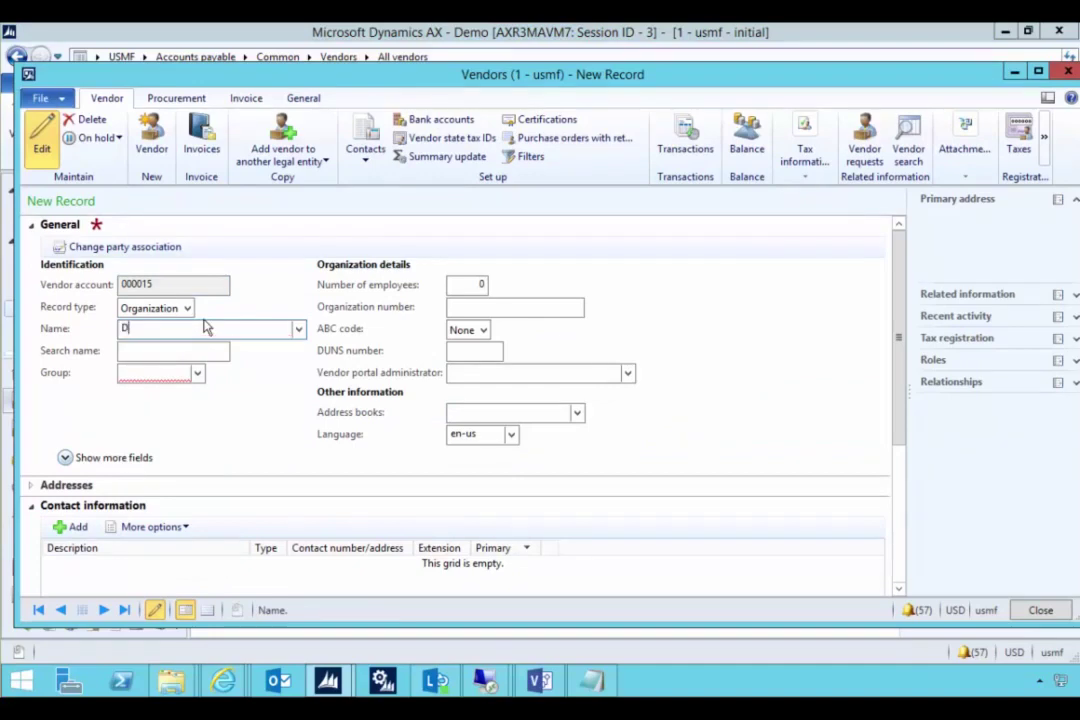
pyautogui.write('AXEP')
pyautogui.doubleClick(205, 328)
pyautogui.write('New Supplier Corp')
pyautogui.press('Tab')
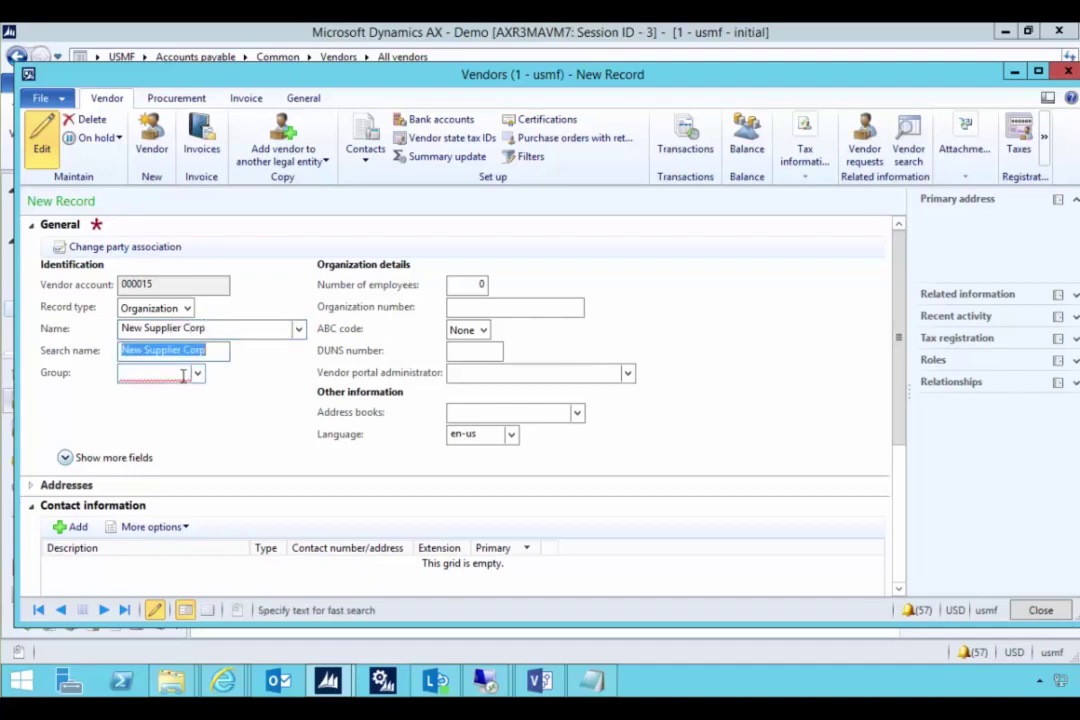
# - Assign vendor group 10, save the vendor, and add a new contact for it
pyautogui.click(198, 373)
pyautogui.click(176, 421)
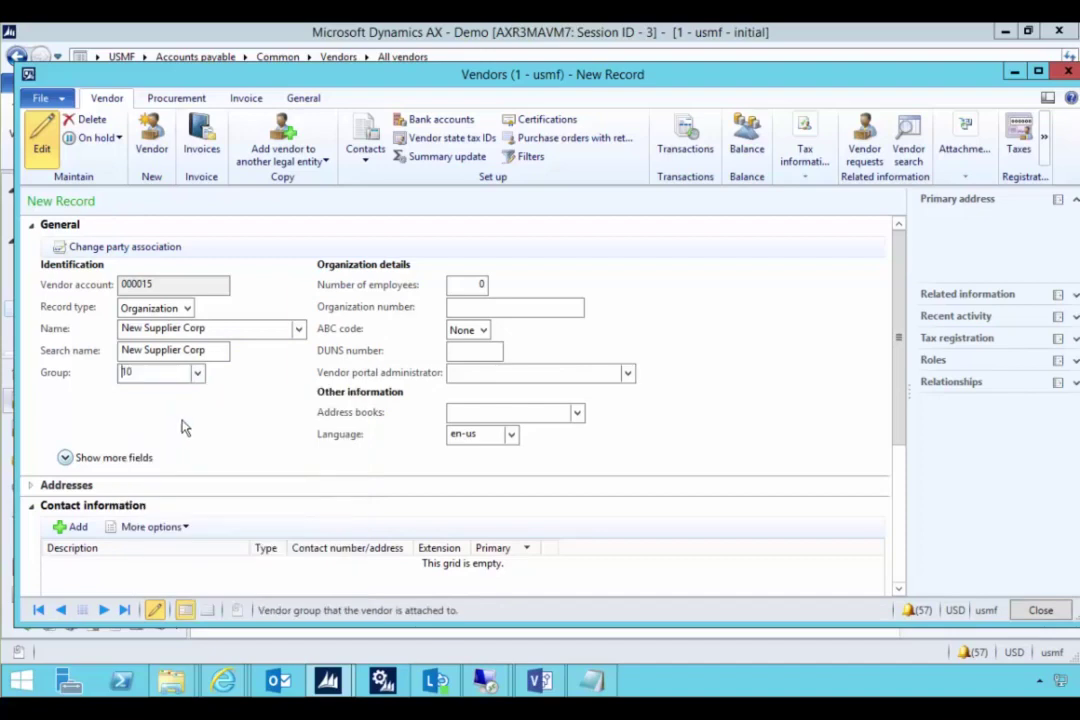
pyautogui.hotkey('ctrl', 's')
pyautogui.click(365, 165)
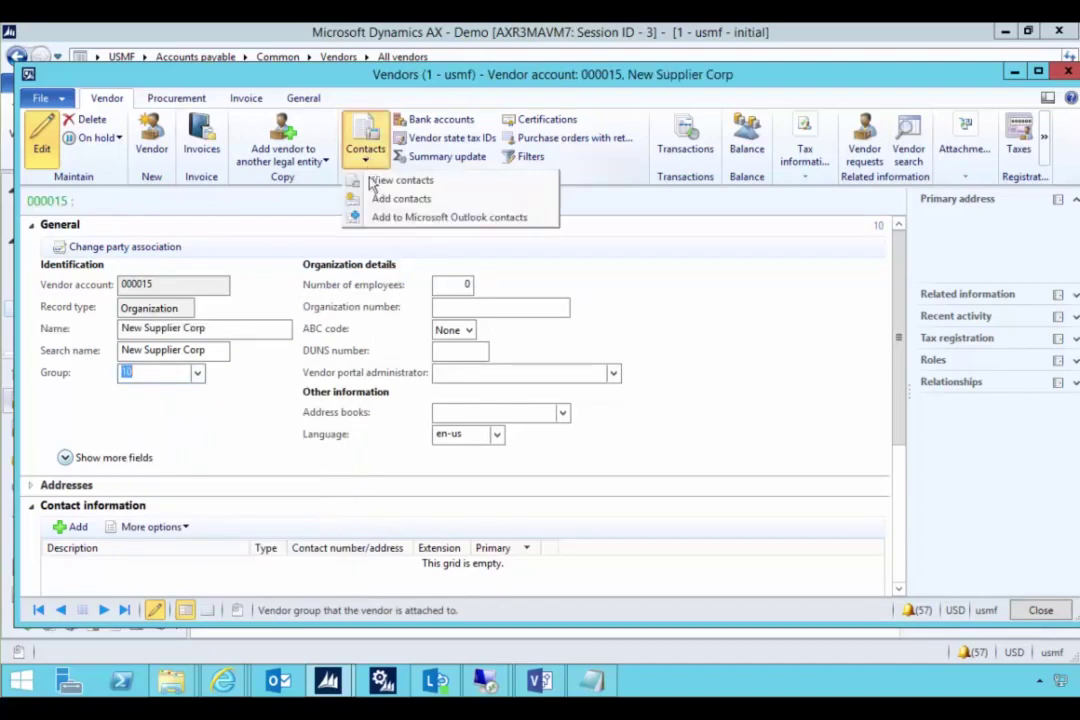
pyautogui.click(362, 195)
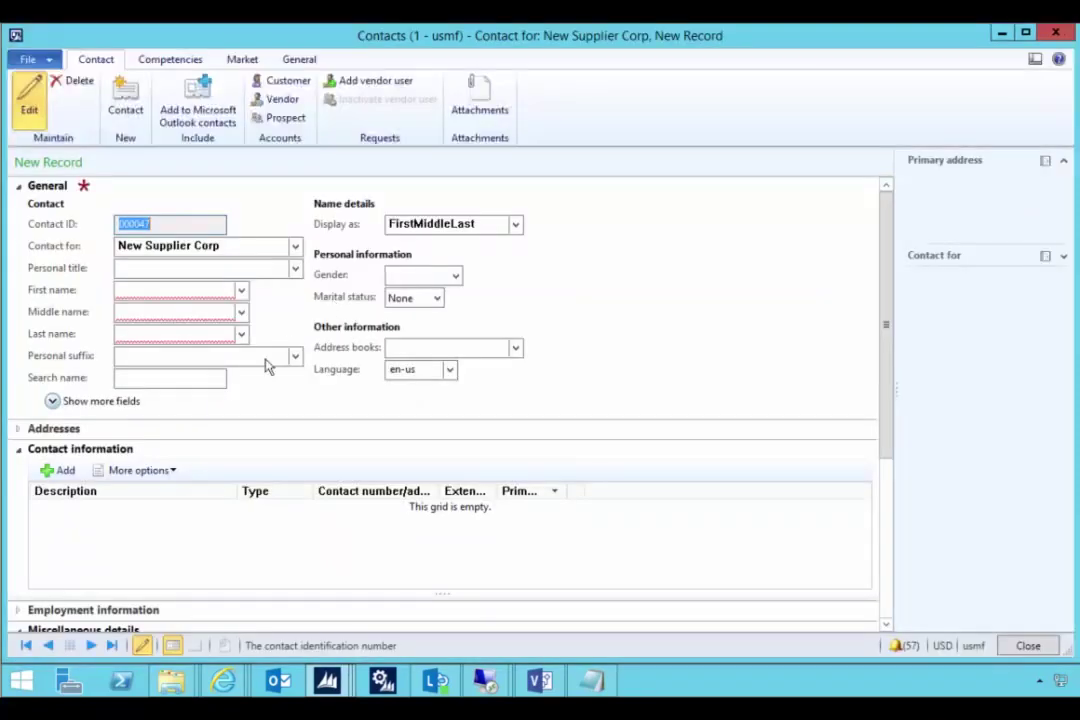
# - Enter the contact's first and last name, leaving the middle name blank
pyautogui.click(157, 291)
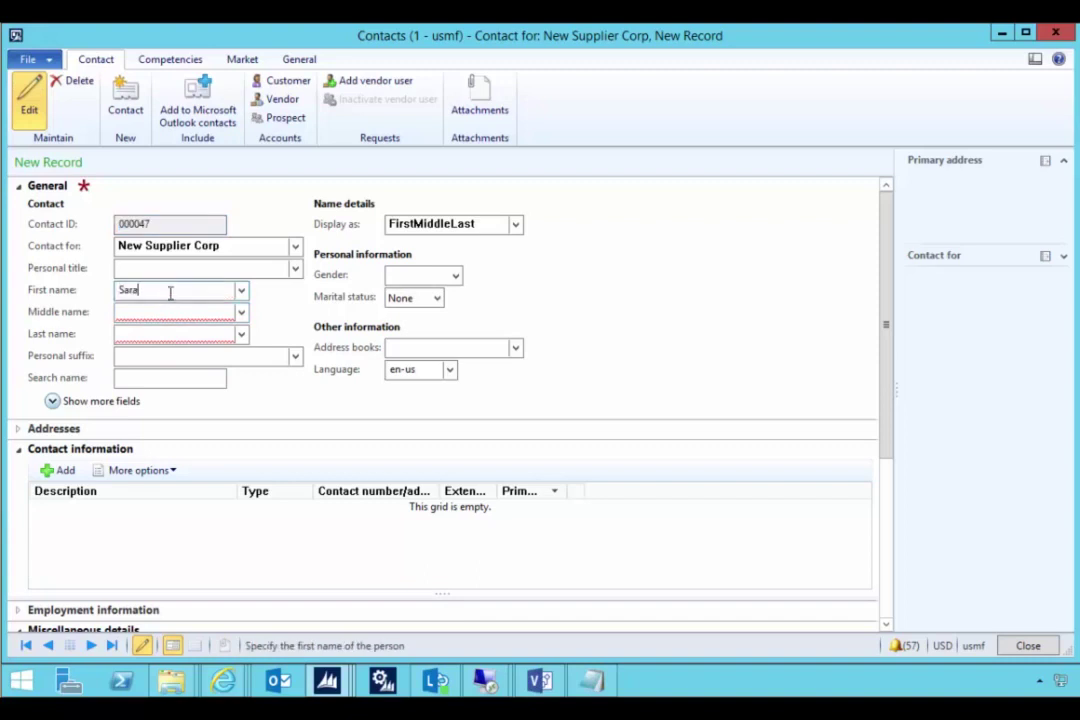
pyautogui.press('Tab')
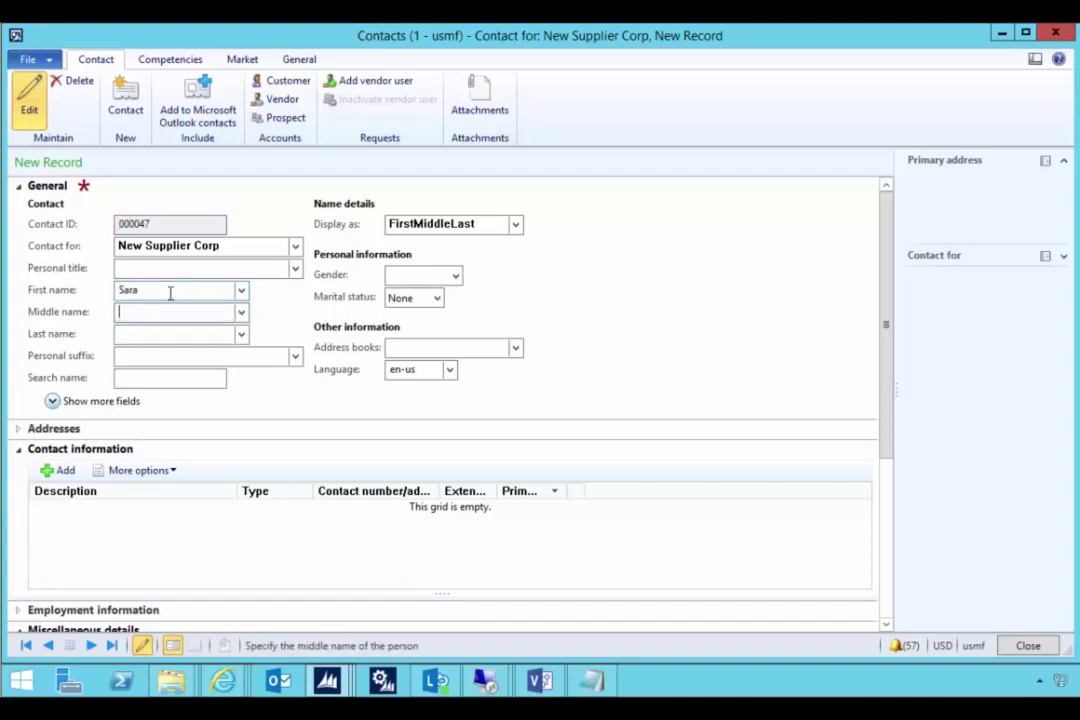
pyautogui.press('Tab')
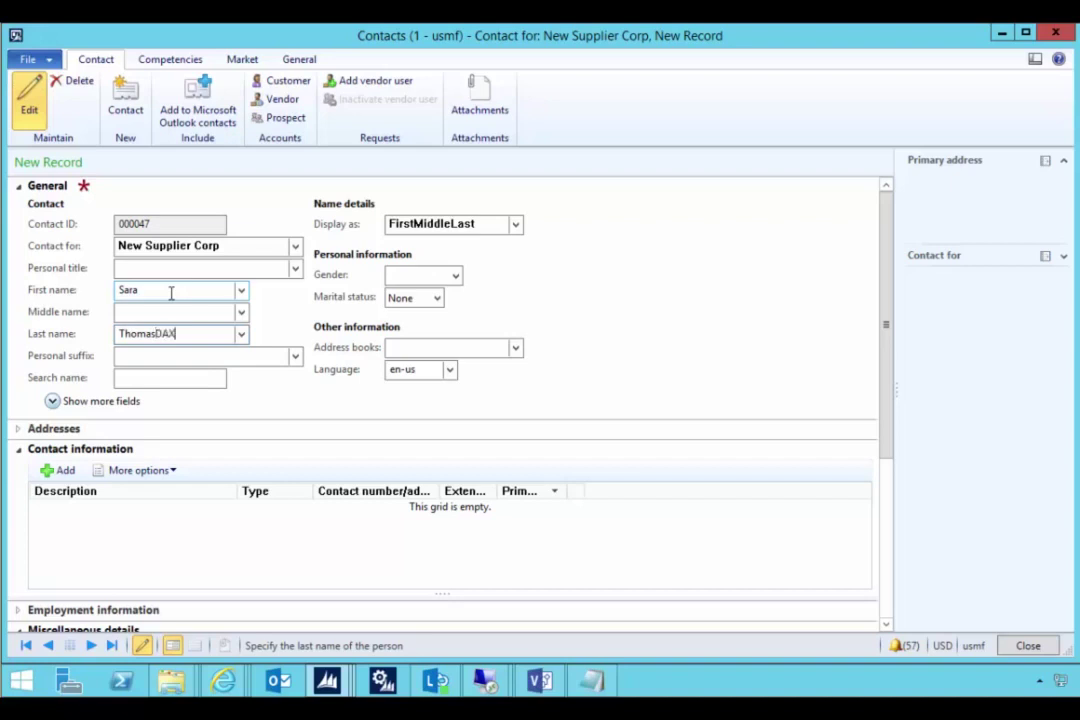
pyautogui.press('Tab')
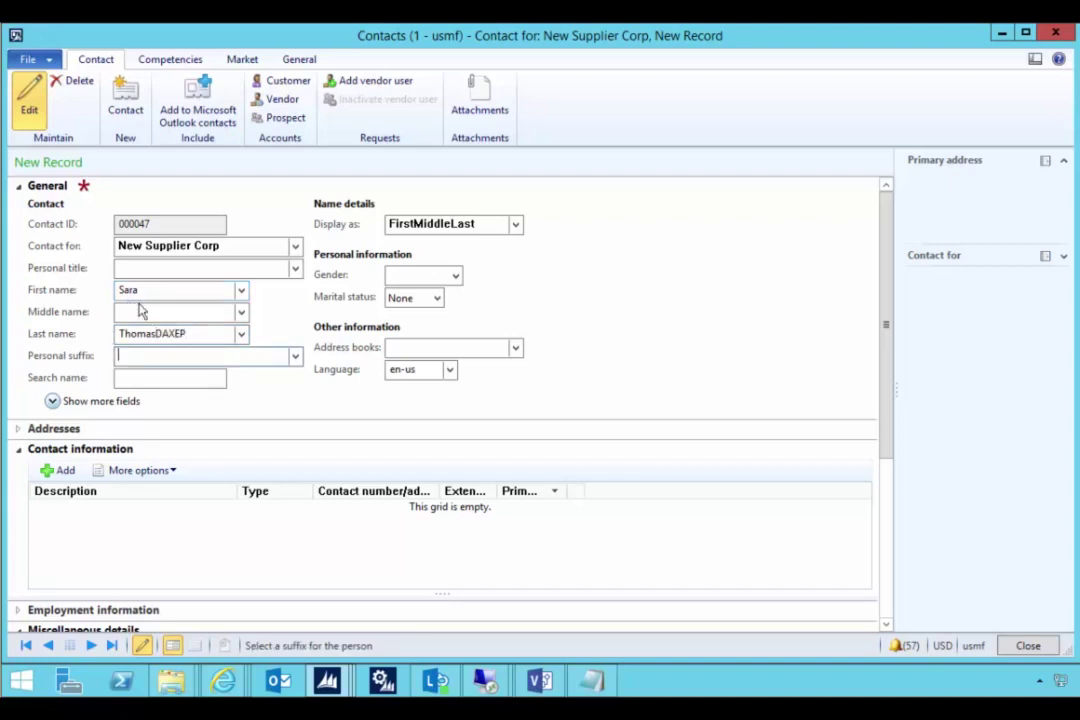
# - Add a primary 'Email' contact information row of type E-mail address with the contact's e-mail
pyautogui.click(64, 471)
pyautogui.write('Eamil')
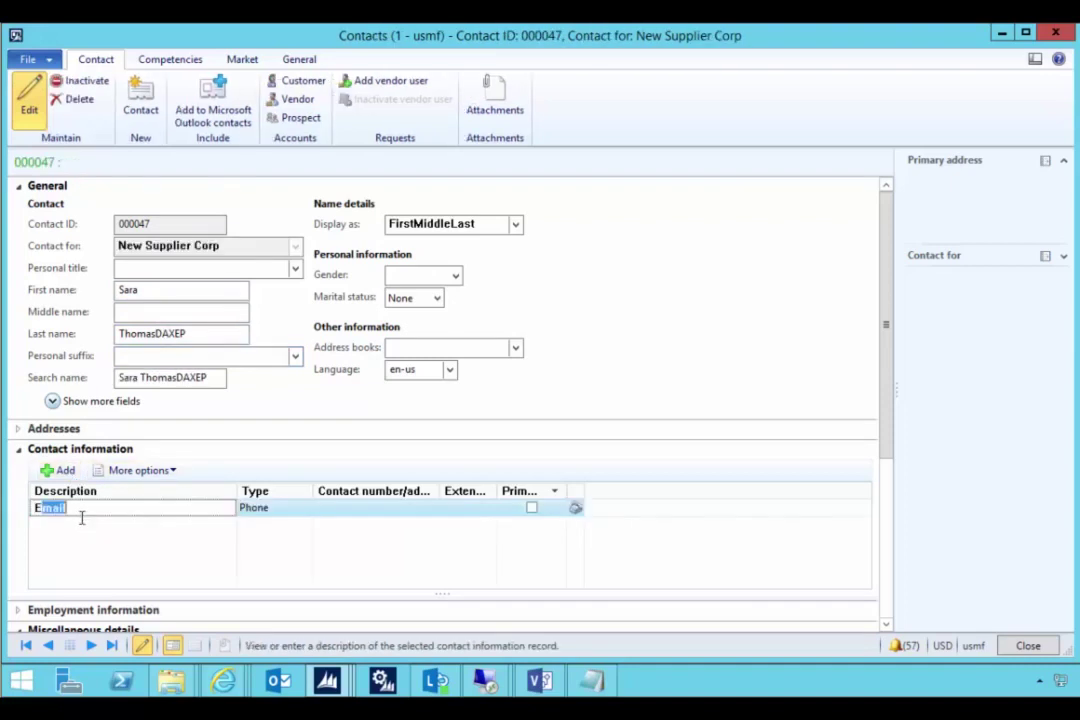
pyautogui.press('Tab')
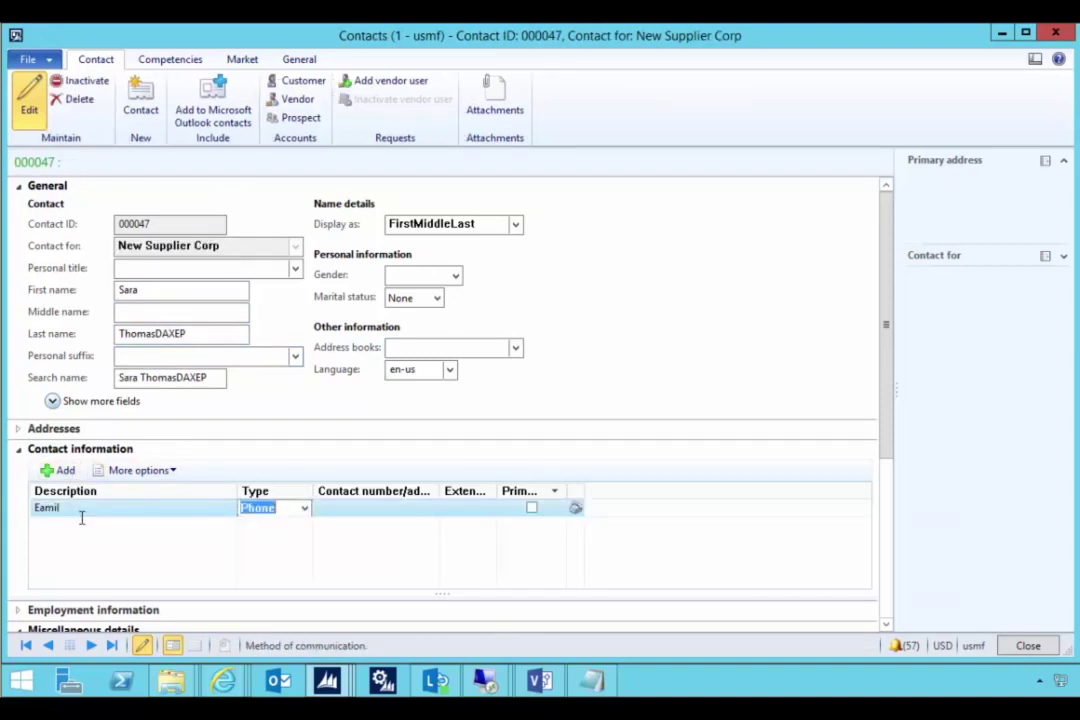
pyautogui.hotkey('shift', 'Tab')
pyautogui.write('Email')
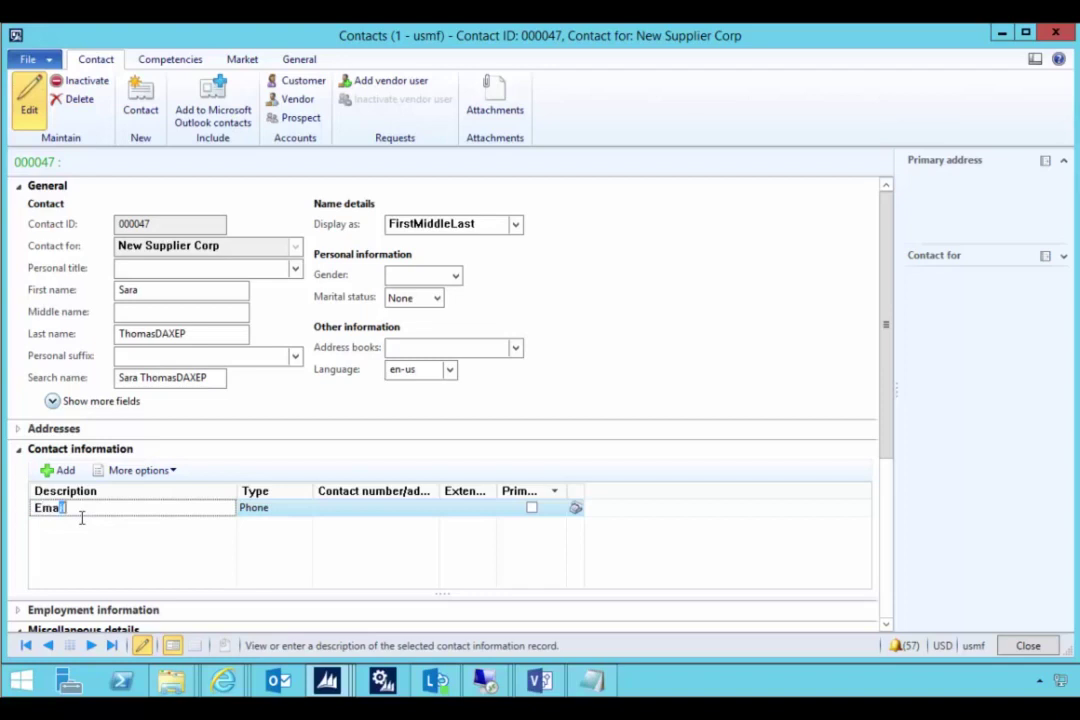
pyautogui.press('Tab')
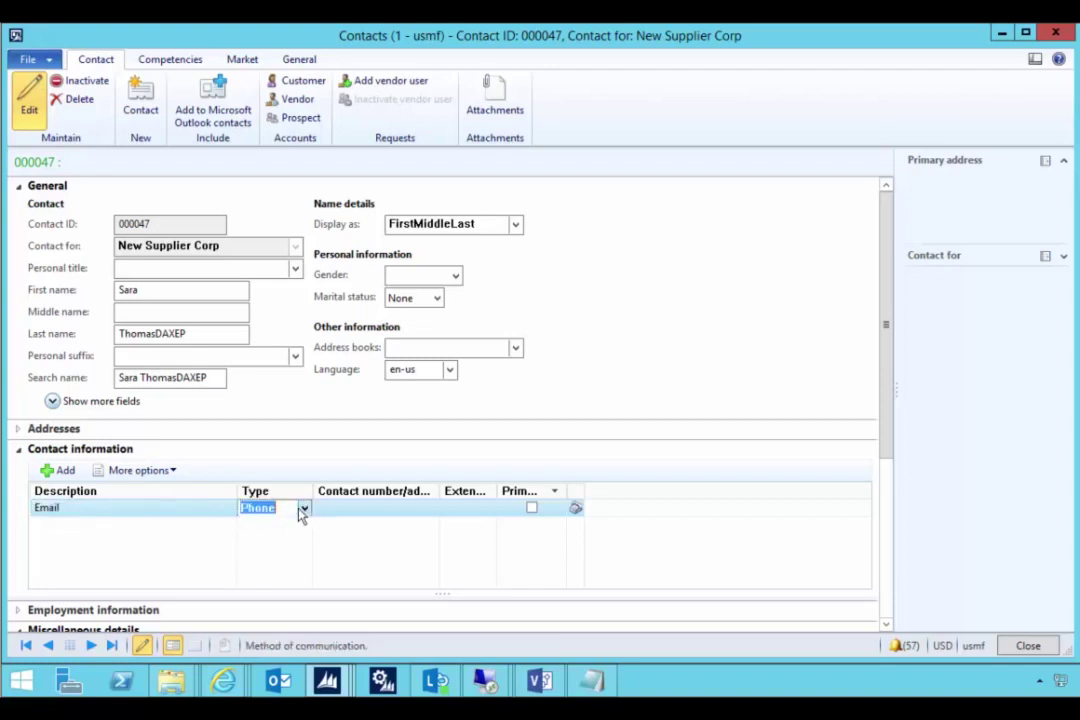
pyautogui.click(303, 508)
pyautogui.click(290, 541)
pyautogui.click(336, 511)
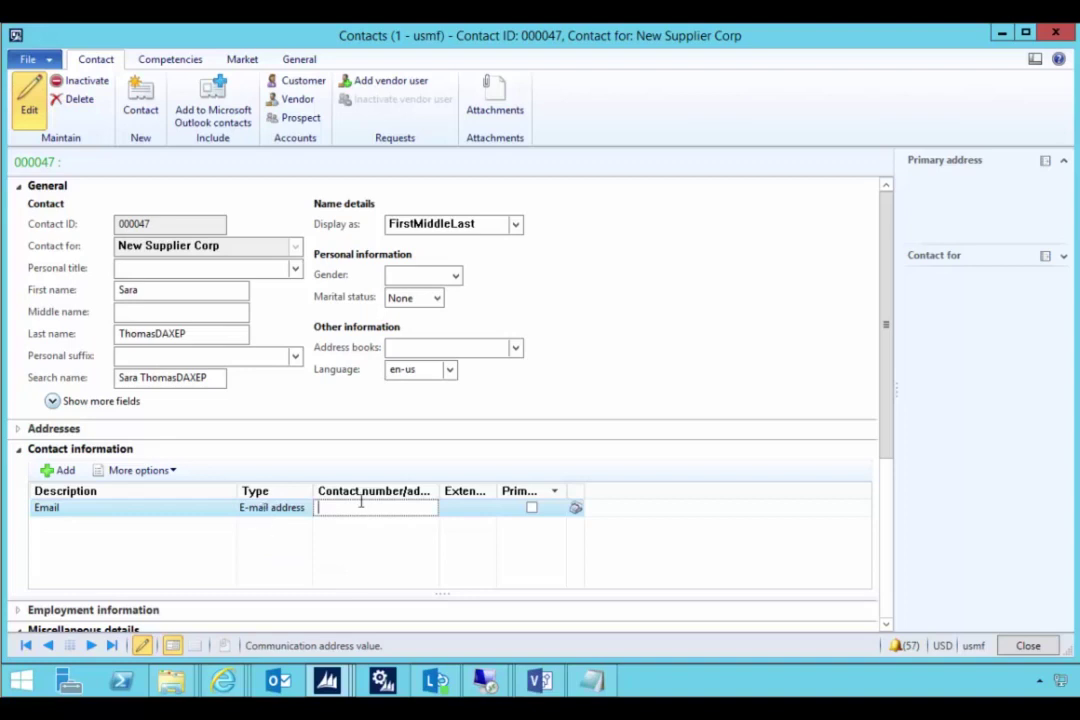
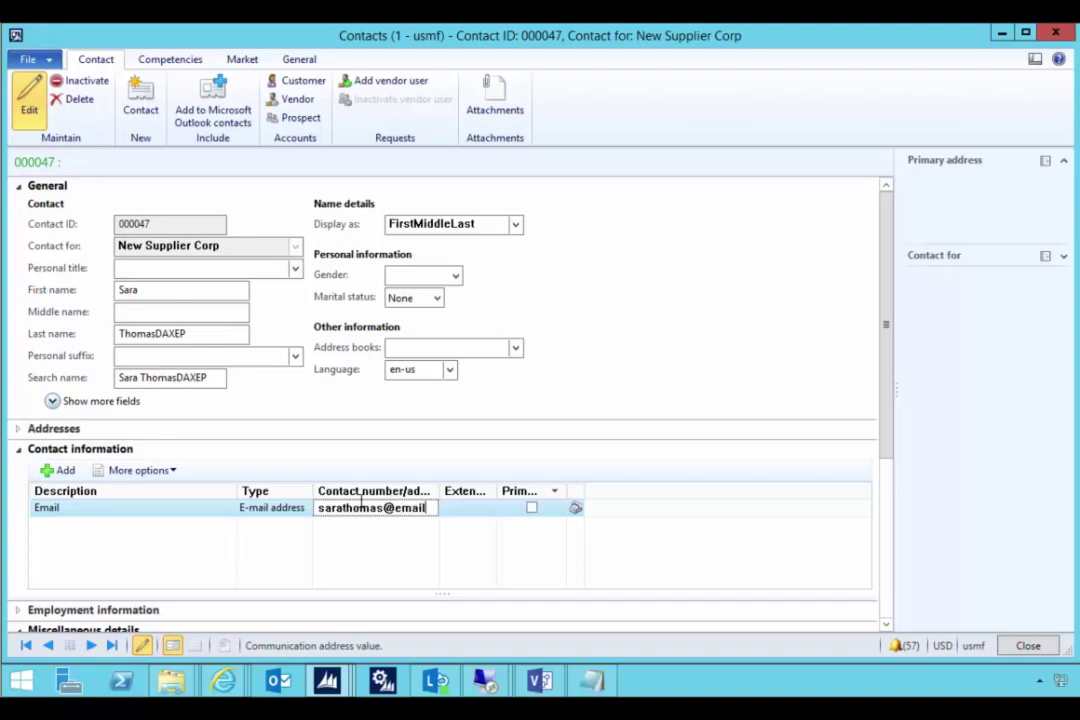
pyautogui.press('Tab')
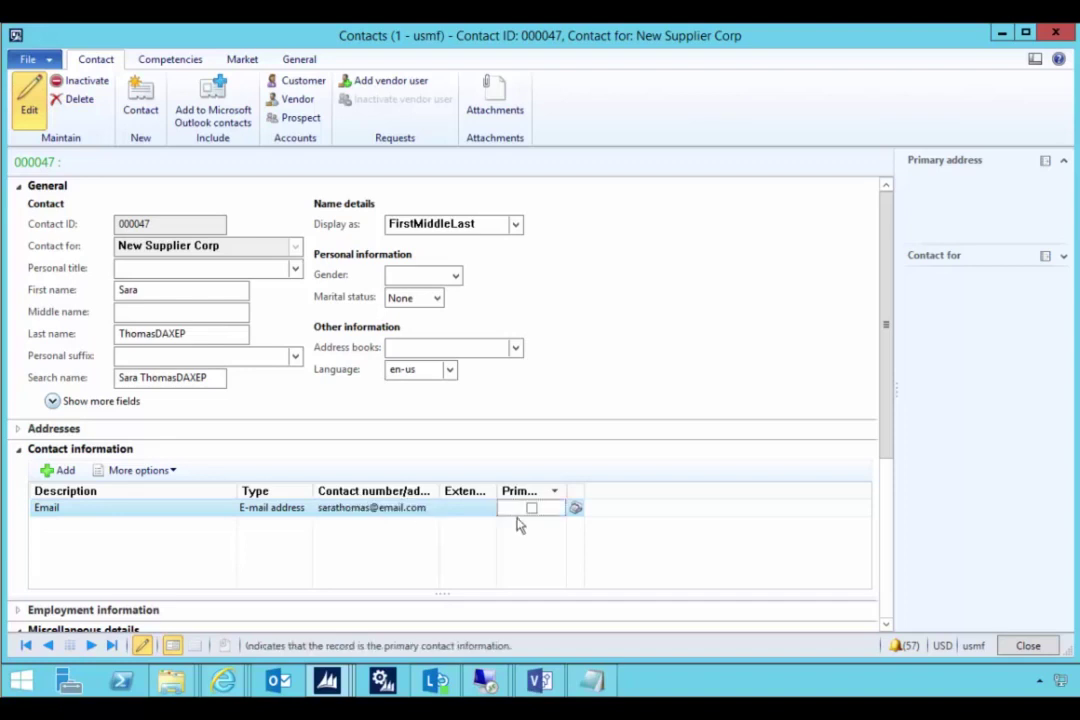
pyautogui.click(532, 509)
# - Create and save a vendor user request with Azure ACS and the Vendor portal administrator (external) role
pyautogui.click(350, 80)
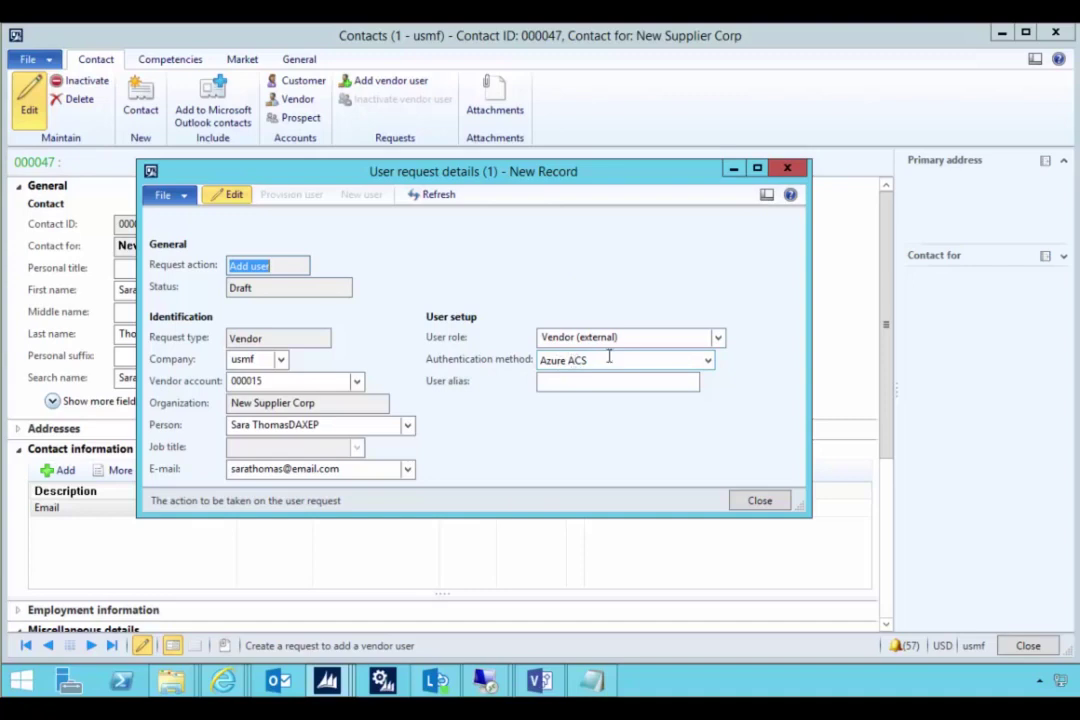
pyautogui.click(707, 363)
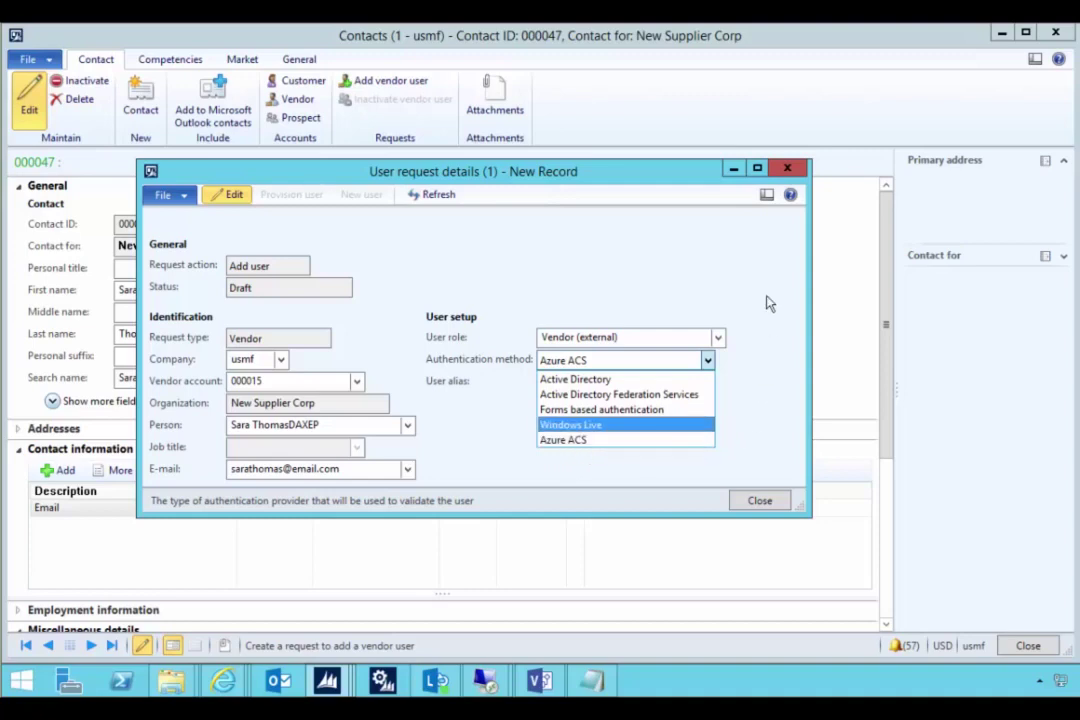
pyautogui.click(766, 262)
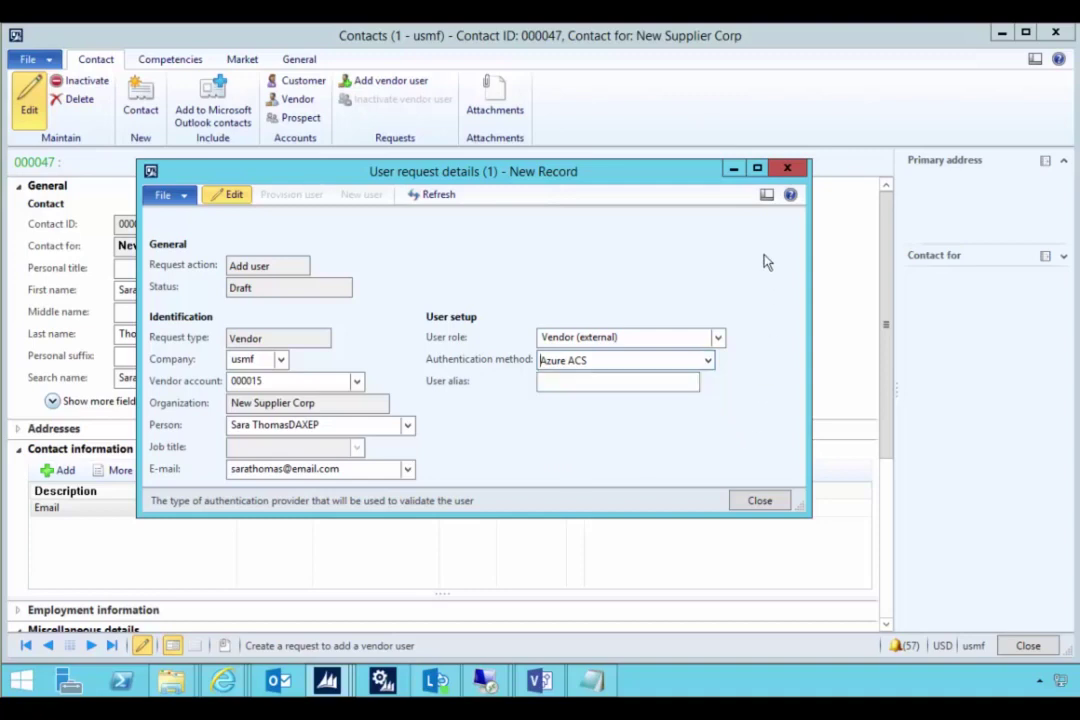
pyautogui.click(719, 339)
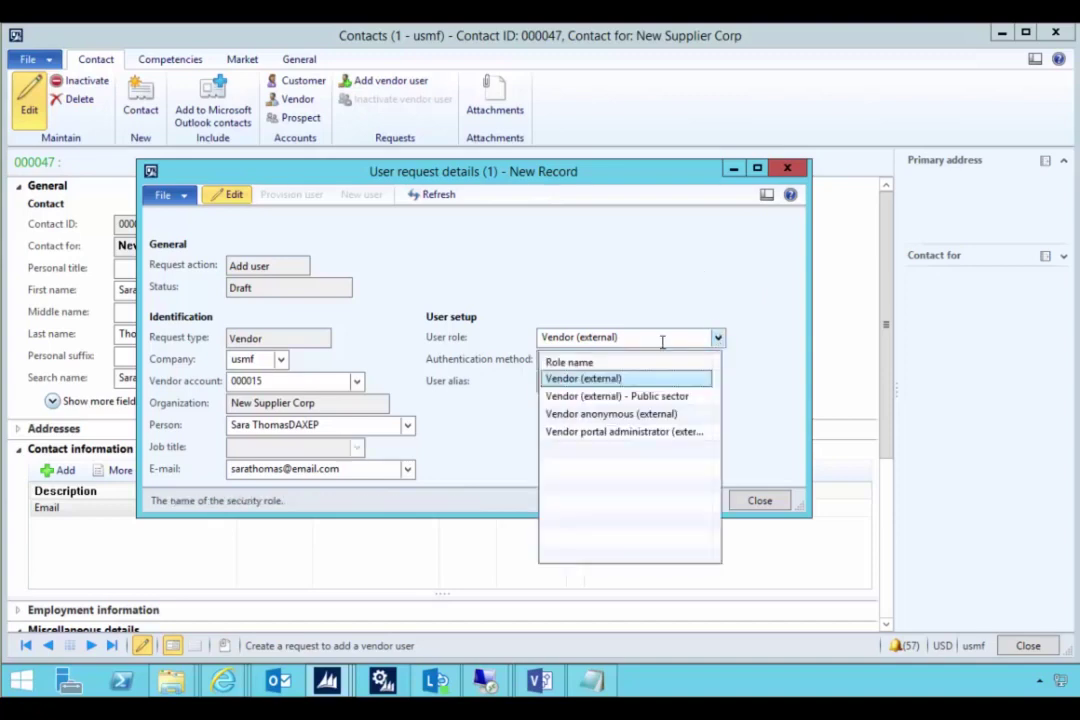
pyautogui.click(605, 432)
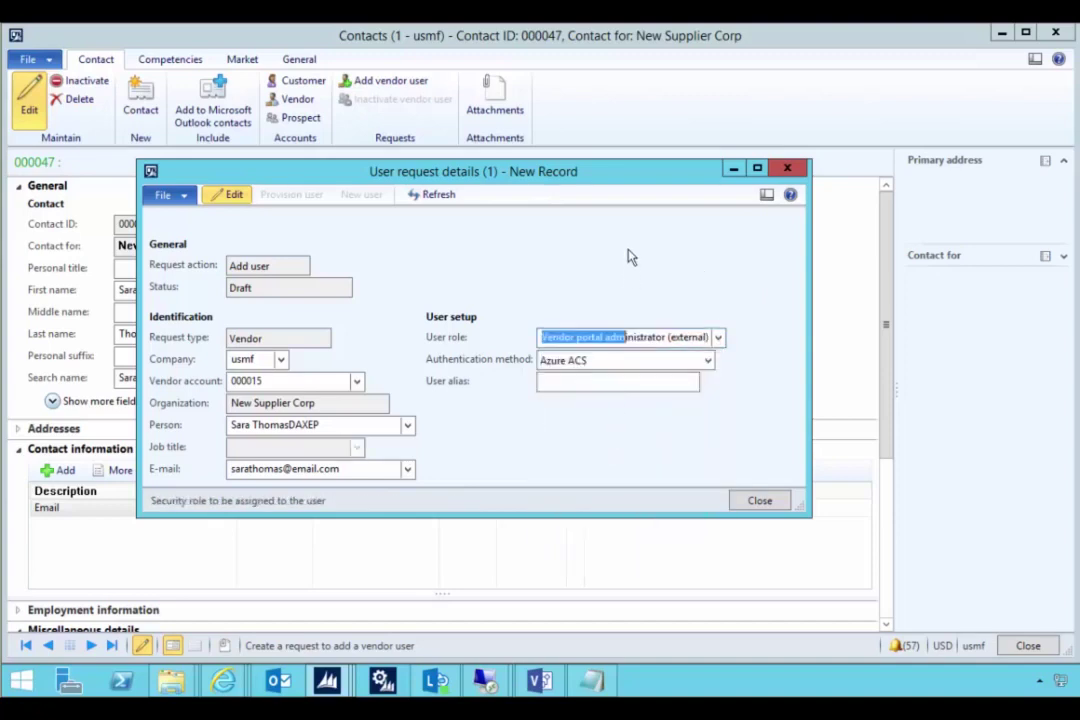
pyautogui.hotkey('ctrl', 's')
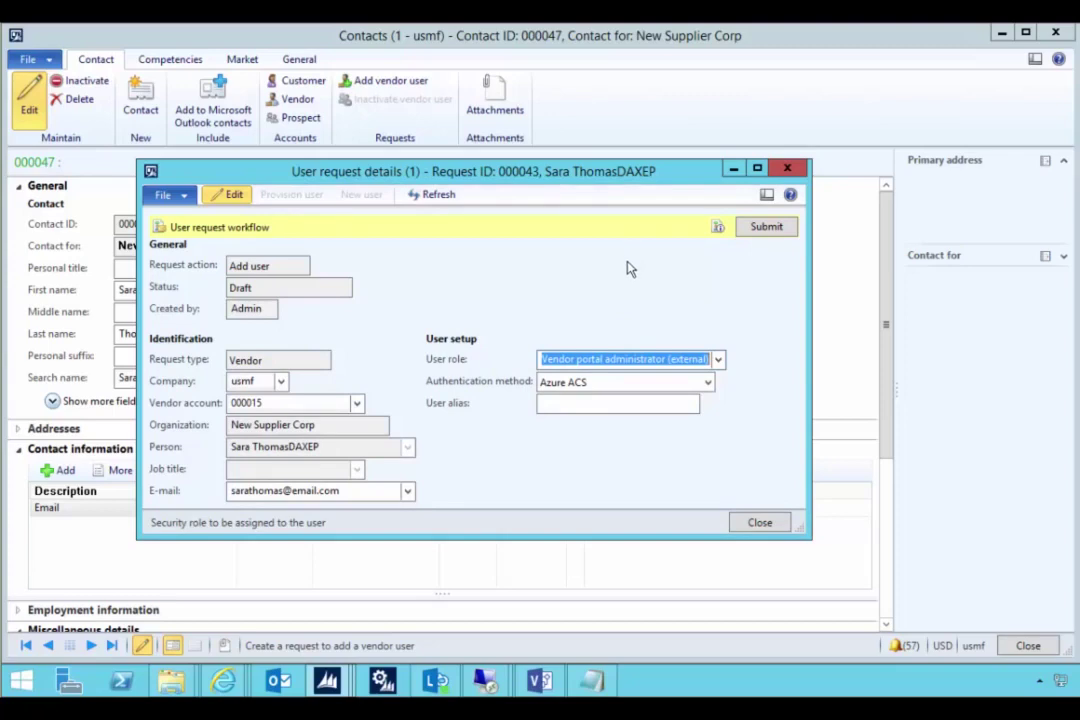
# - Submit the user request to workflow and confirm the submission
pyautogui.click(765, 227)
pyautogui.click(583, 401)
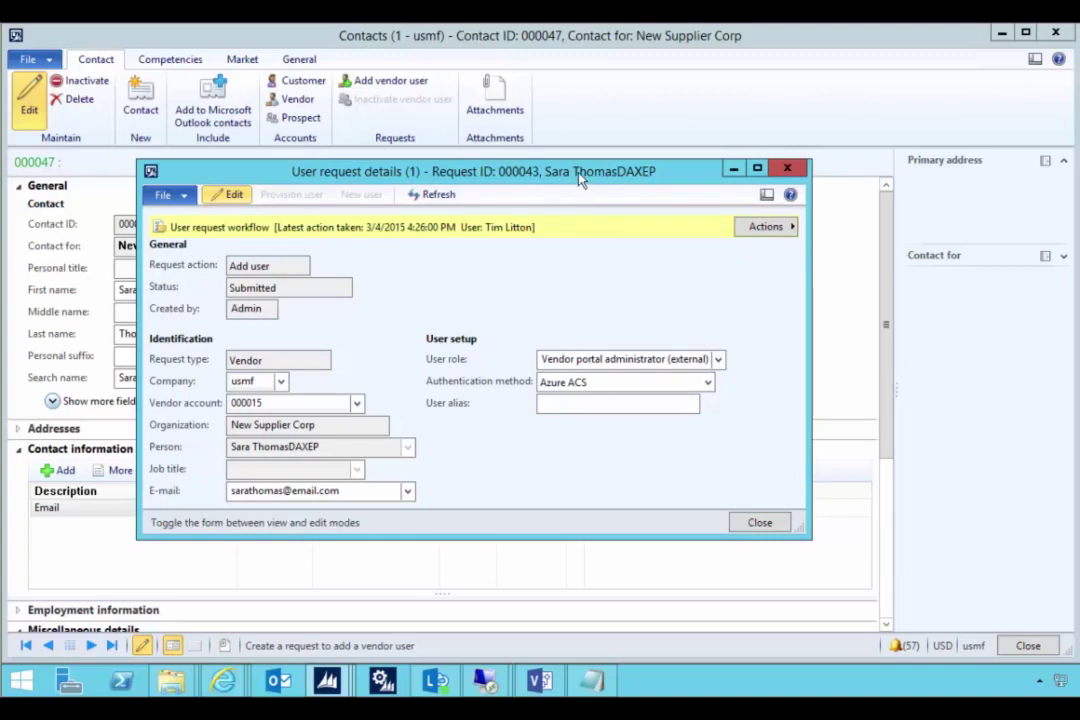
pyautogui.moveTo(580, 178); pyautogui.dragTo(584, 192)
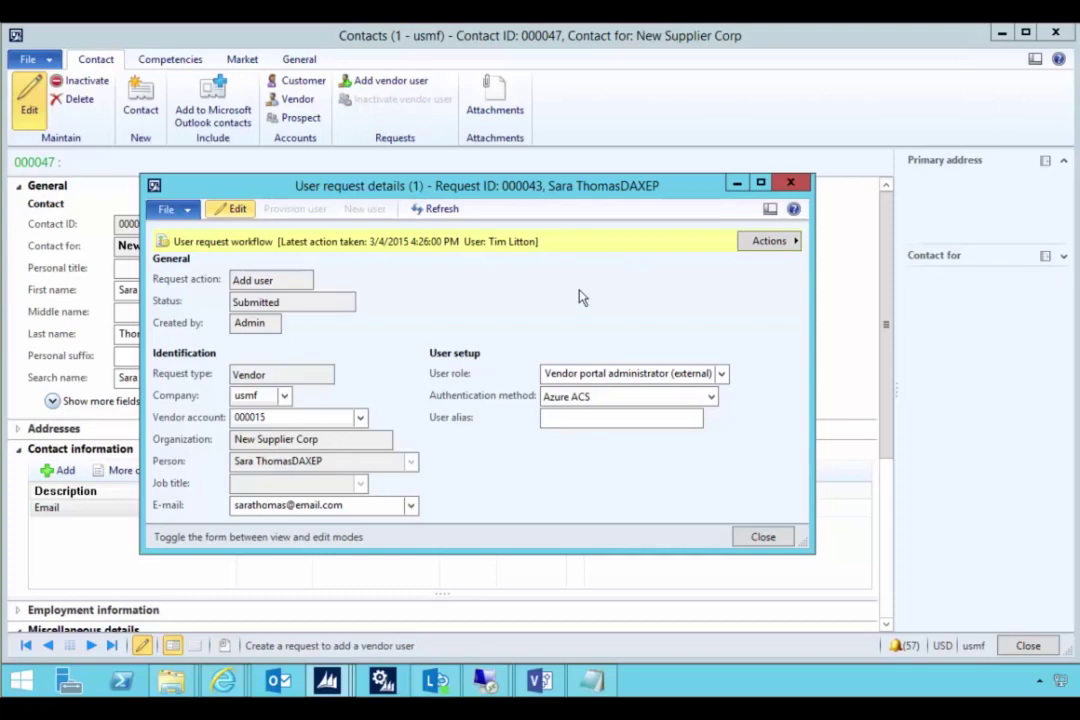
# - Close the user request details and switch to the System administration area
pyautogui.click(791, 184)
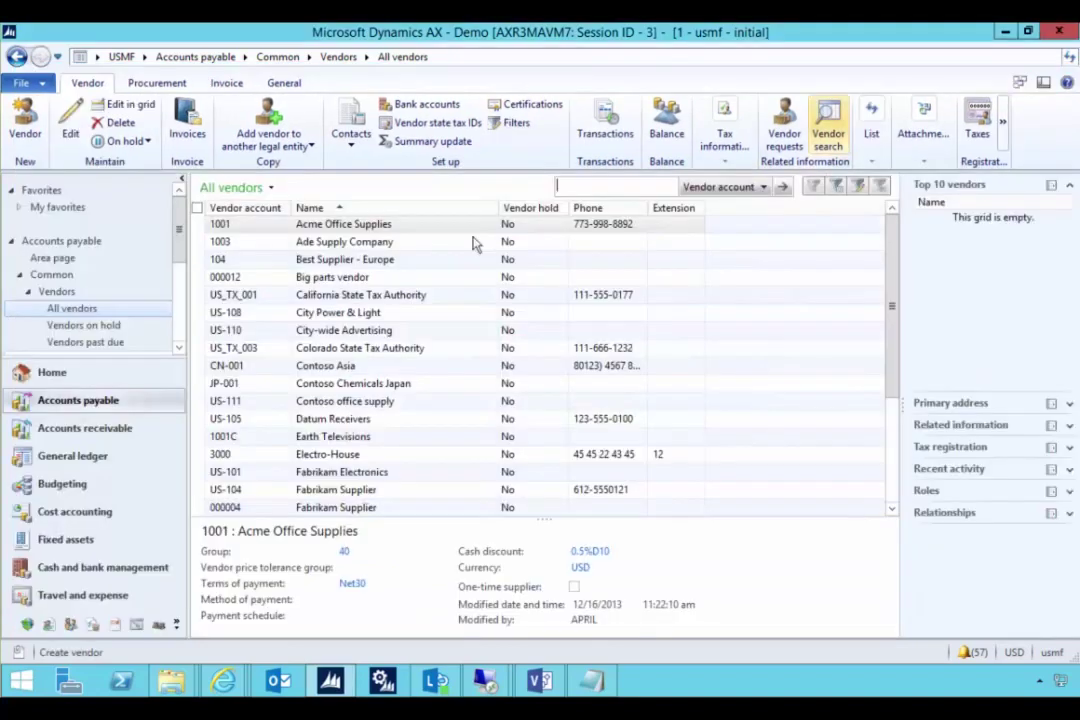
pyautogui.click(91, 626)
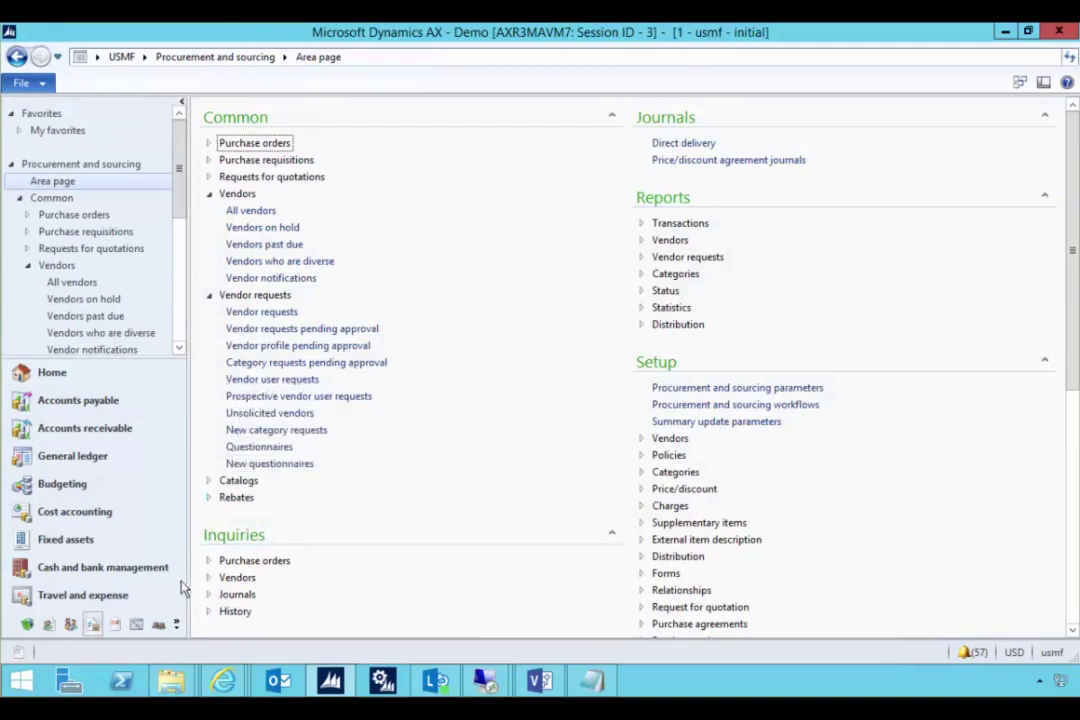
pyautogui.click(176, 626)
pyautogui.click(210, 650)
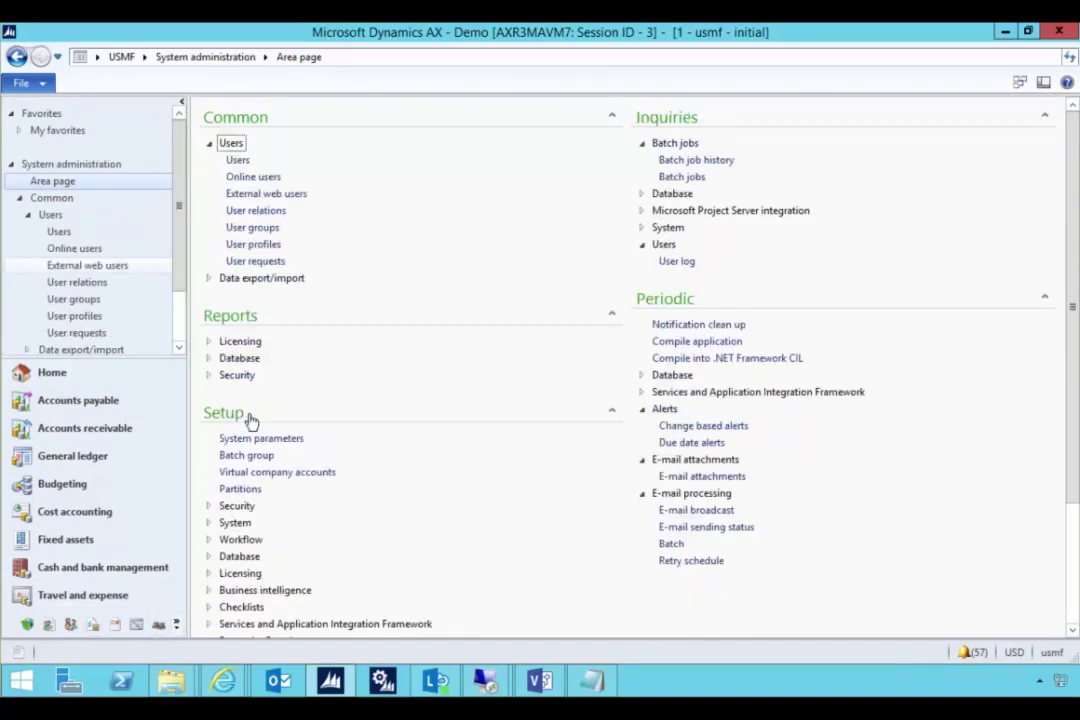
# - Check that New Supplier Corp request 000043 reads Authentication pending, then return to System administration
pyautogui.click(241, 262)
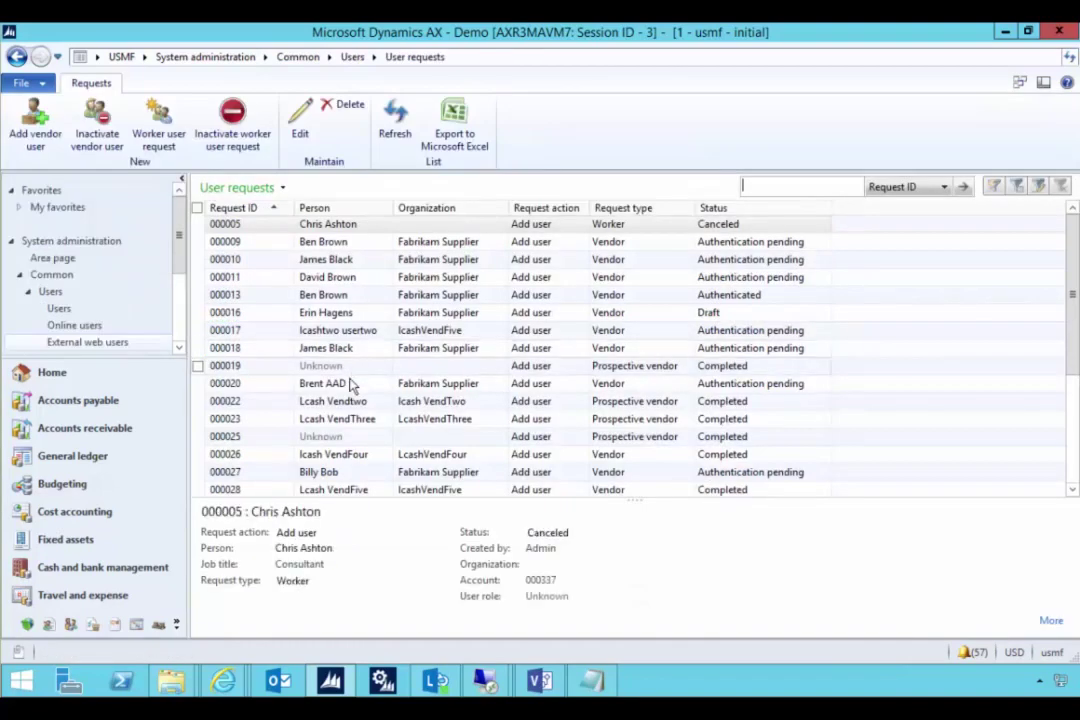
pyautogui.scroll(-3, 350, 385)
pyautogui.click(345, 455)
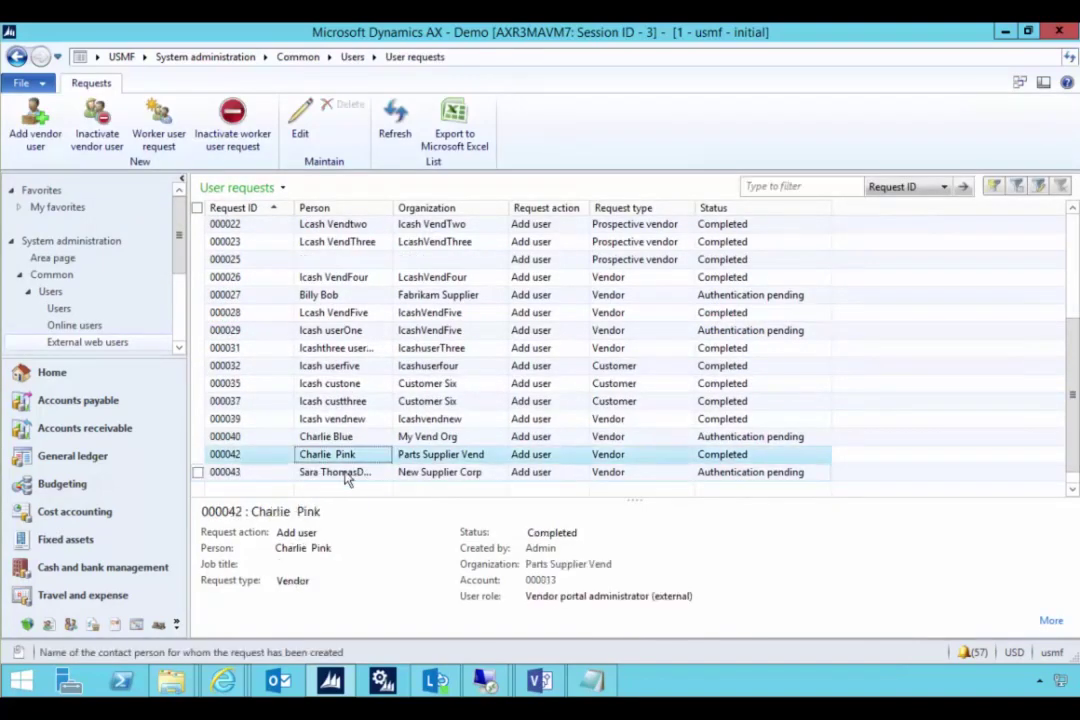
pyautogui.click(345, 474)
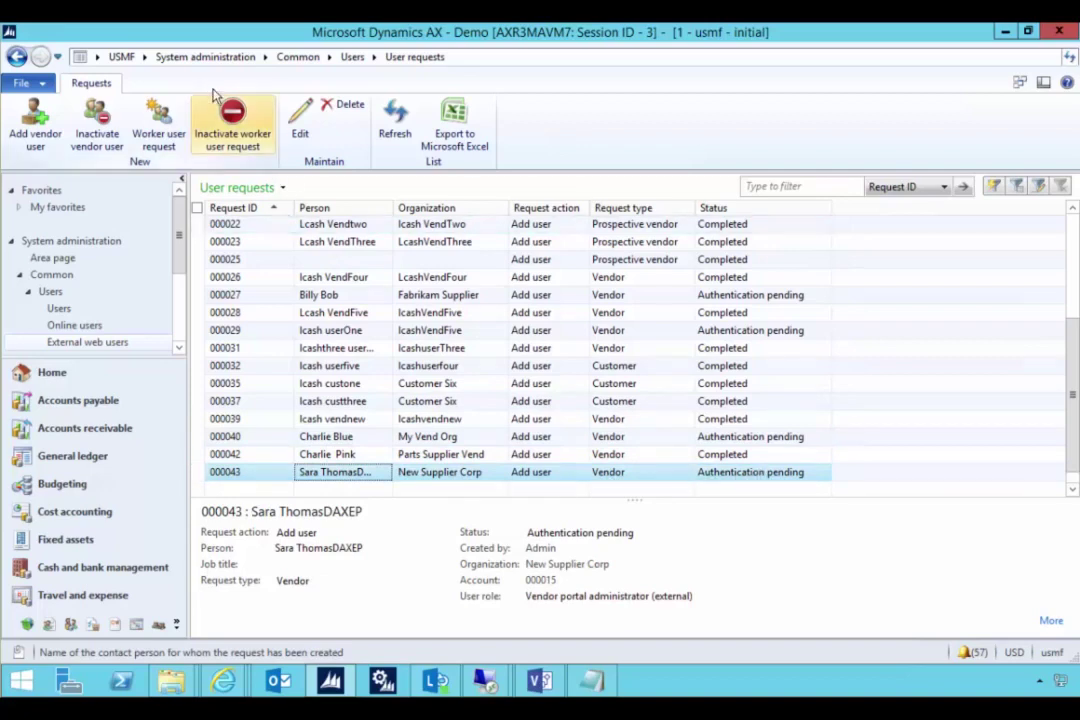
pyautogui.click(175, 57)
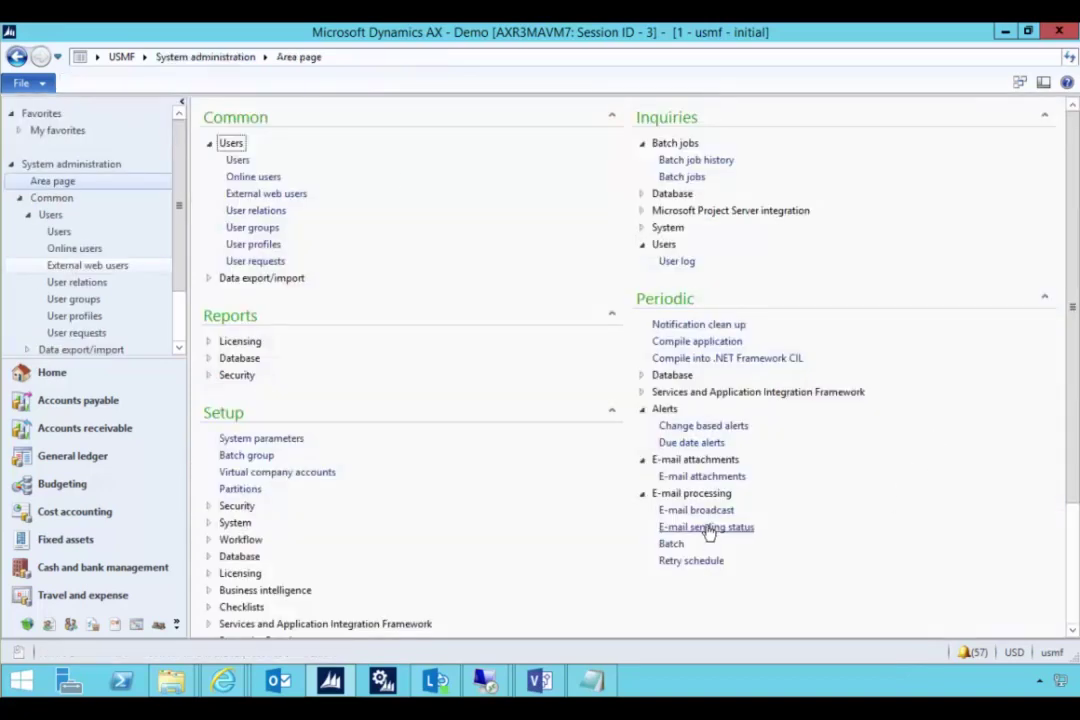
# - Show the waiting User authentication request e-mail (ID 225) and select its Enterprise Portal link
pyautogui.click(707, 527)
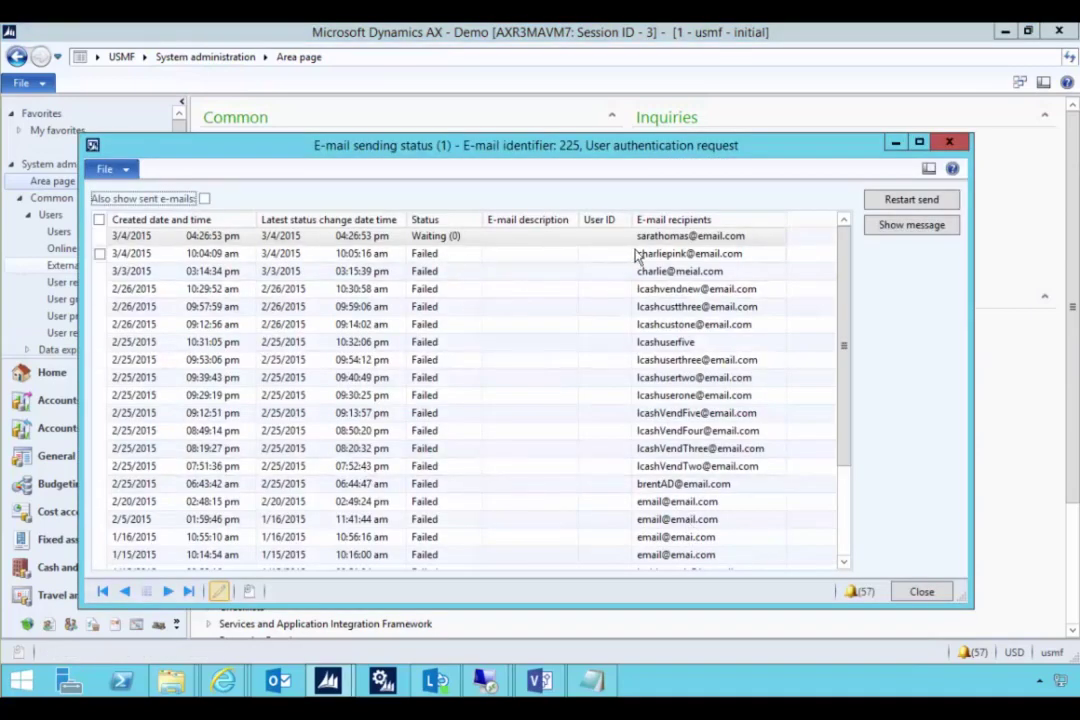
pyautogui.click(697, 240)
pyautogui.click(888, 229)
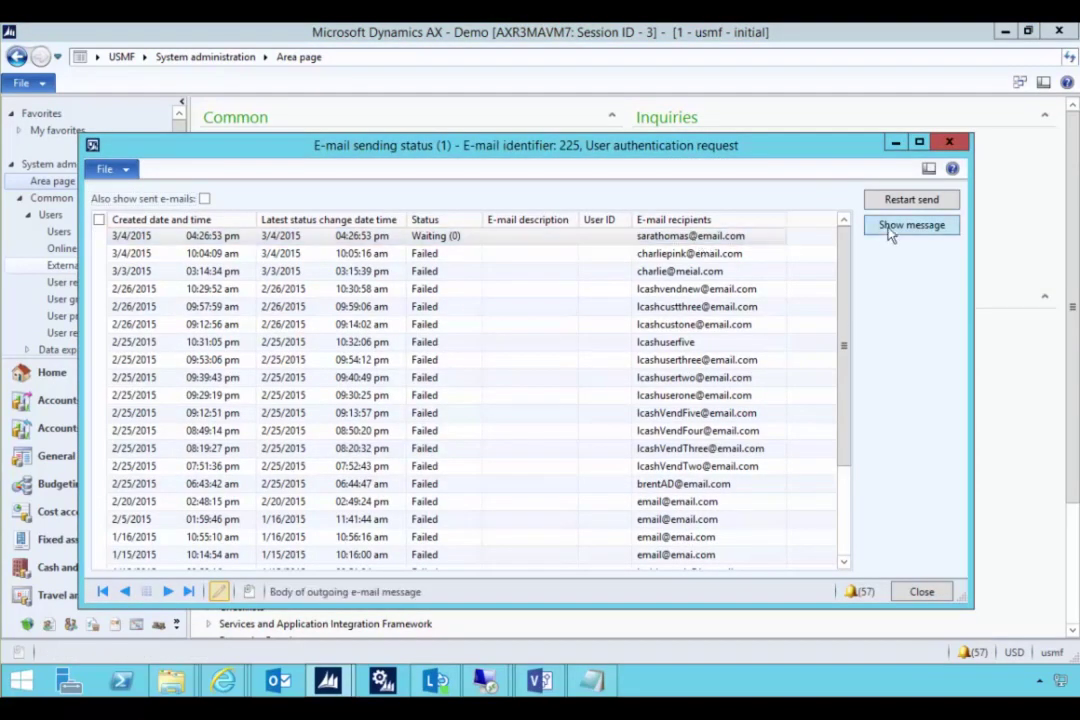
pyautogui.moveTo(468, 508); pyautogui.dragTo(284, 452)
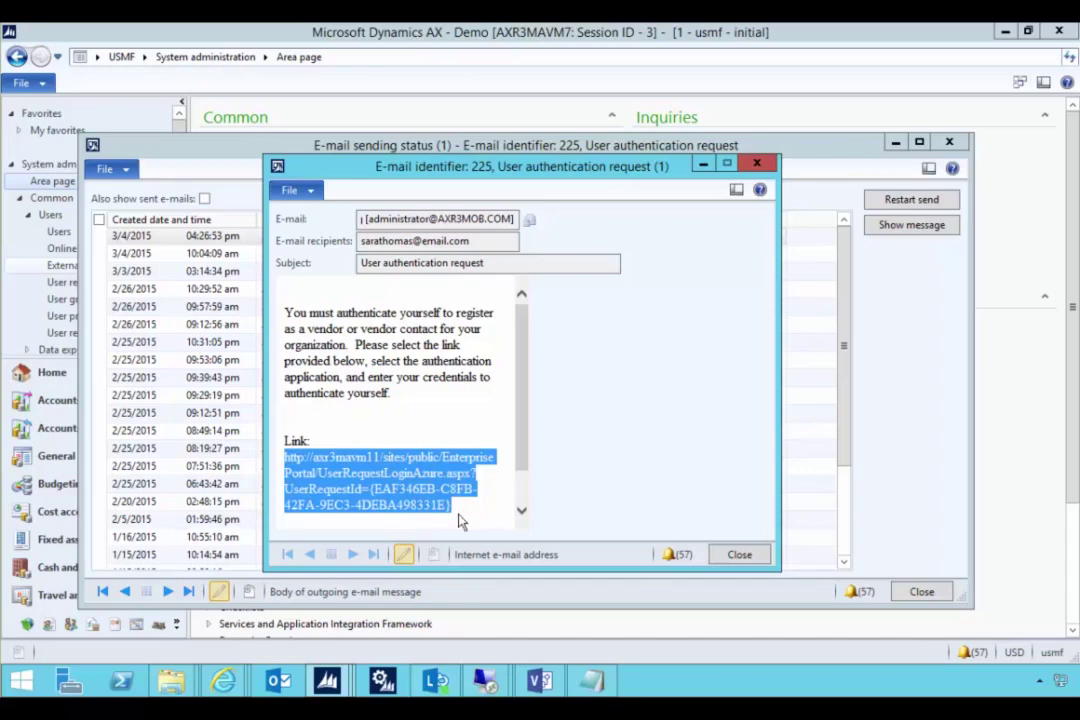
pyautogui.click(485, 681)
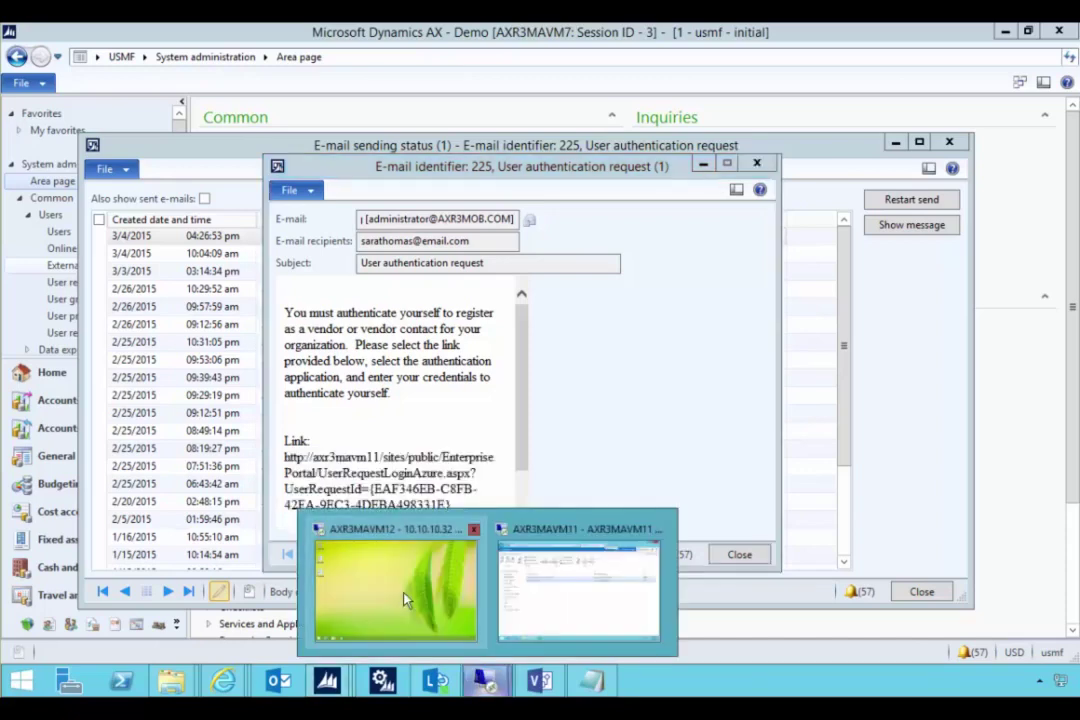
# - On the vendor's remote desktop, open the pasted authentication link in Internet Explorer
pyautogui.click(400, 595)
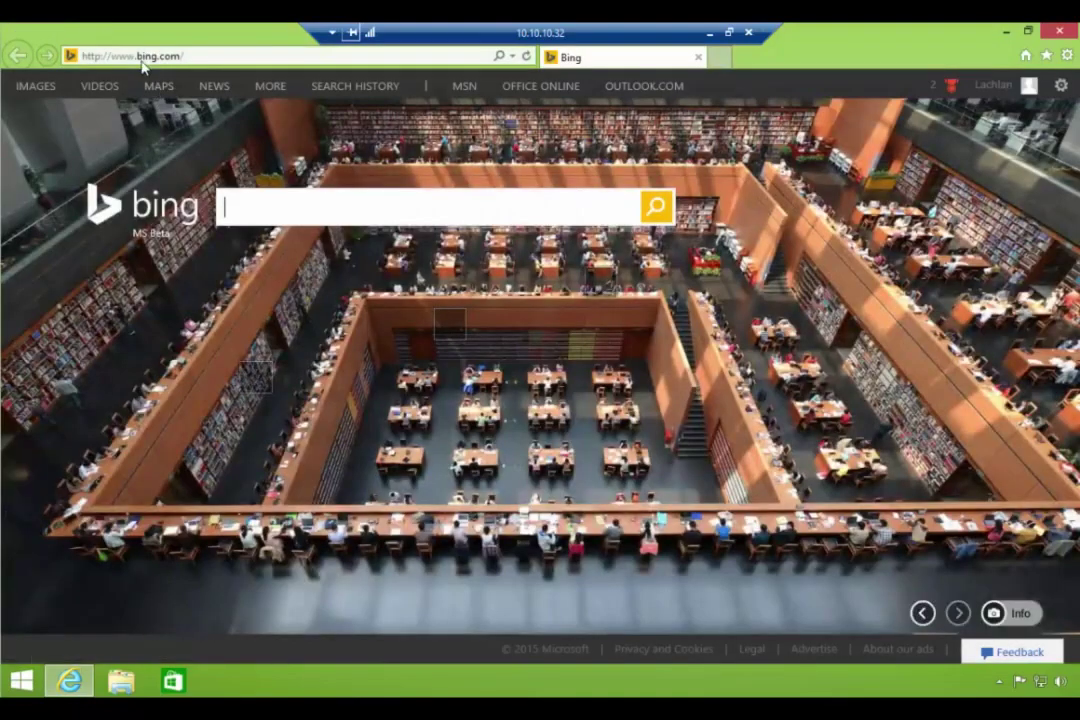
pyautogui.click(146, 58)
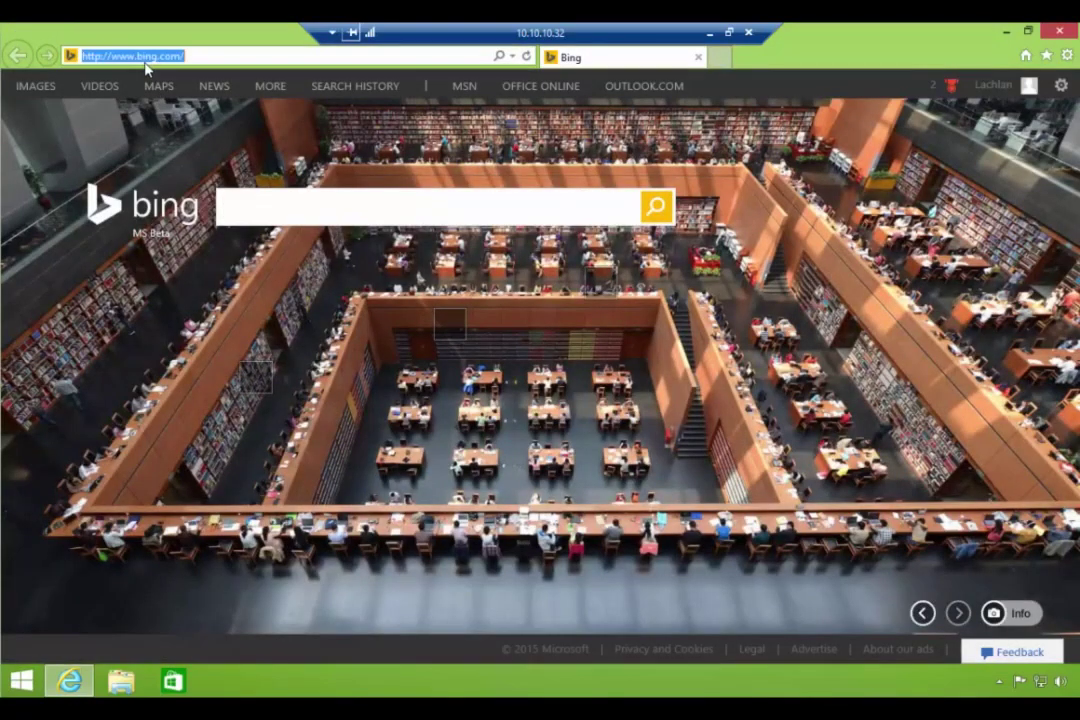
pyautogui.hotkey('ctrl', 'v')
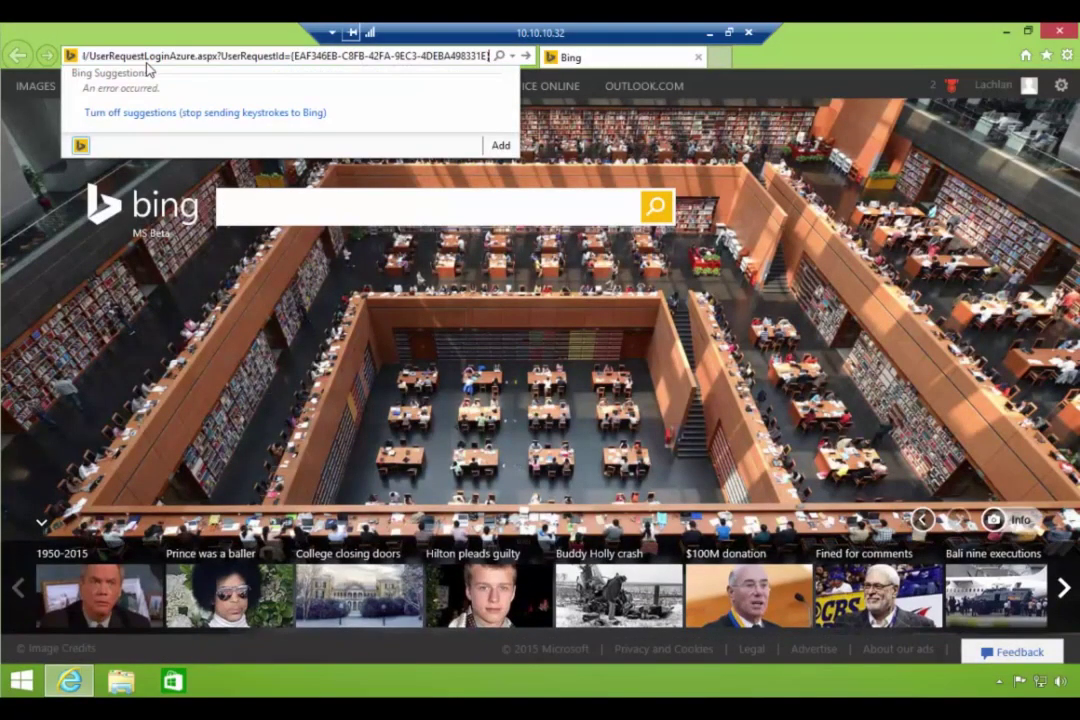
pyautogui.press('Return')
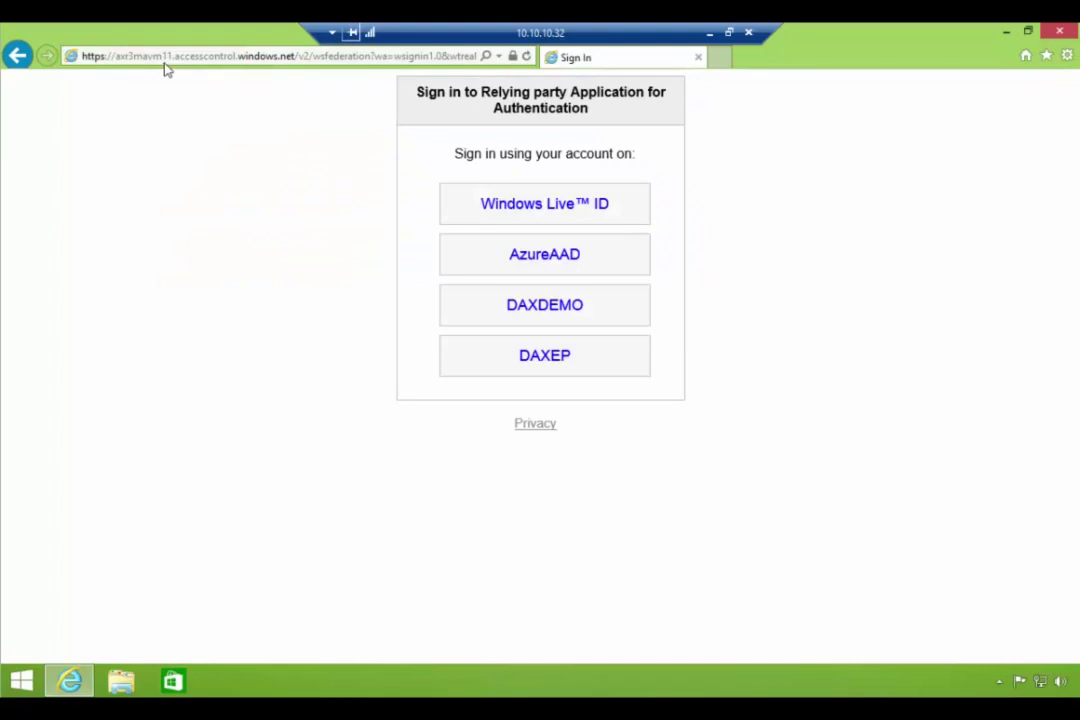
# - Sign in via DAXEP with the contact's work account e-mail and password, then close the browser
pyautogui.click(538, 364)
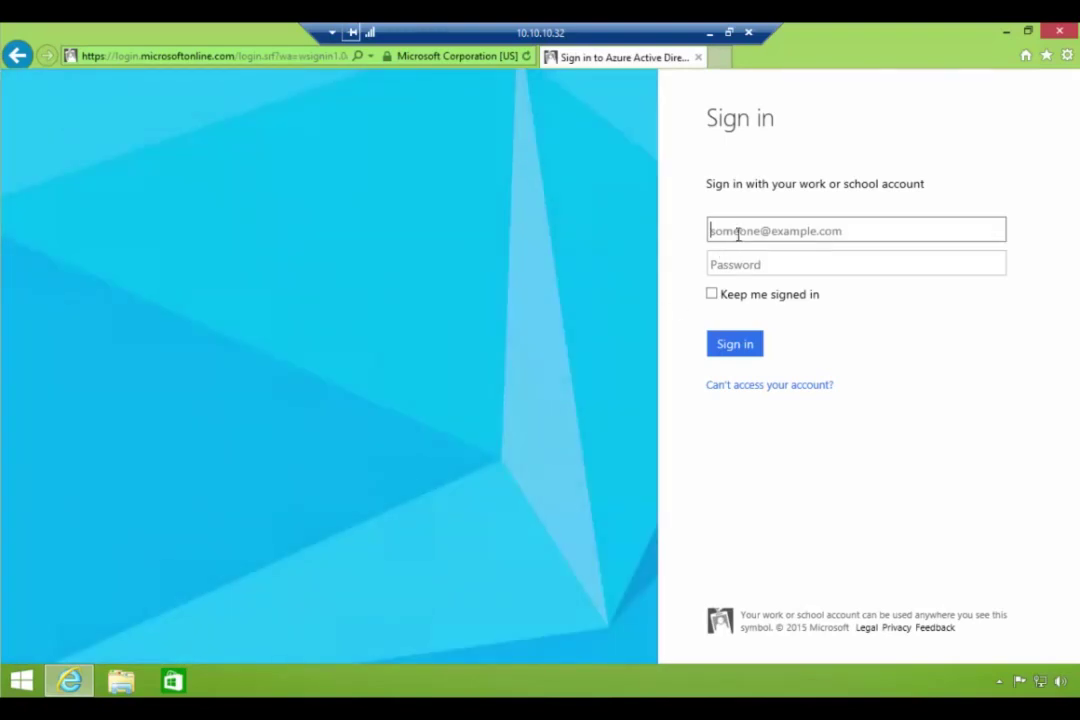
pyautogui.press('Tab')
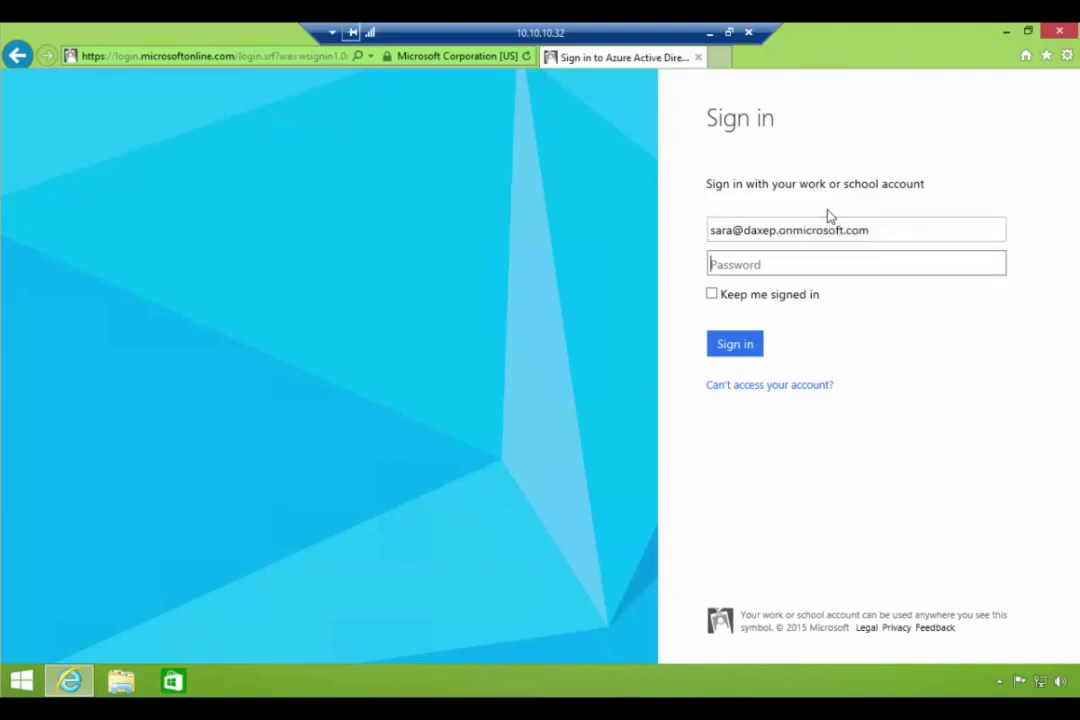
pyautogui.write('******')
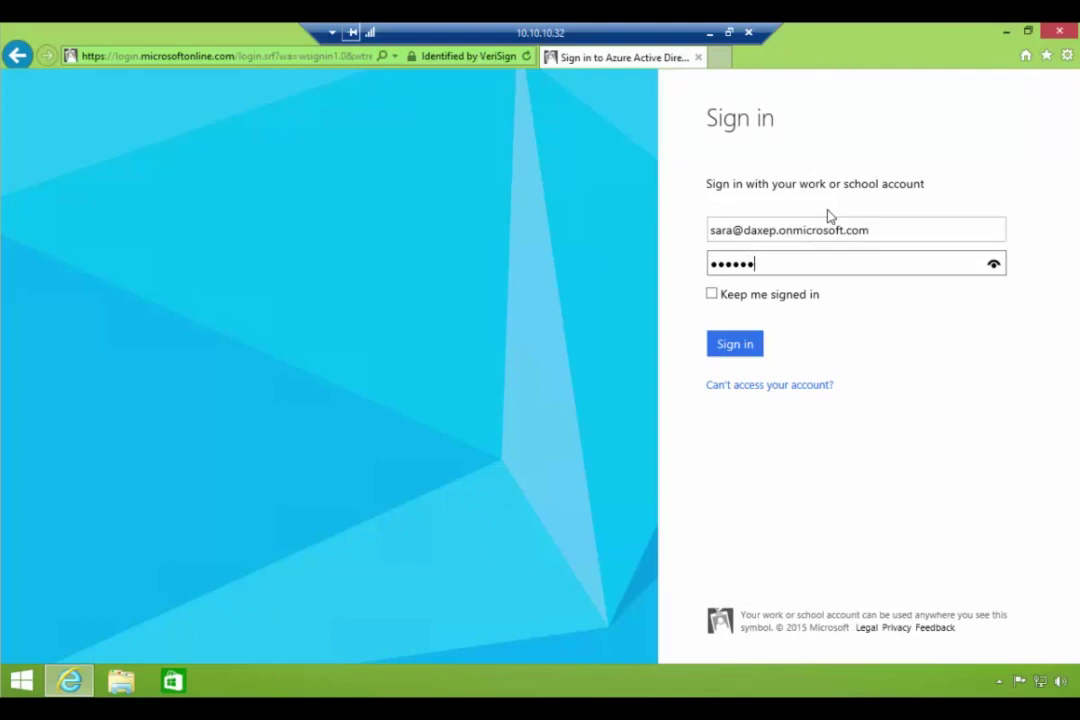
pyautogui.write('*****')
pyautogui.click(747, 348)
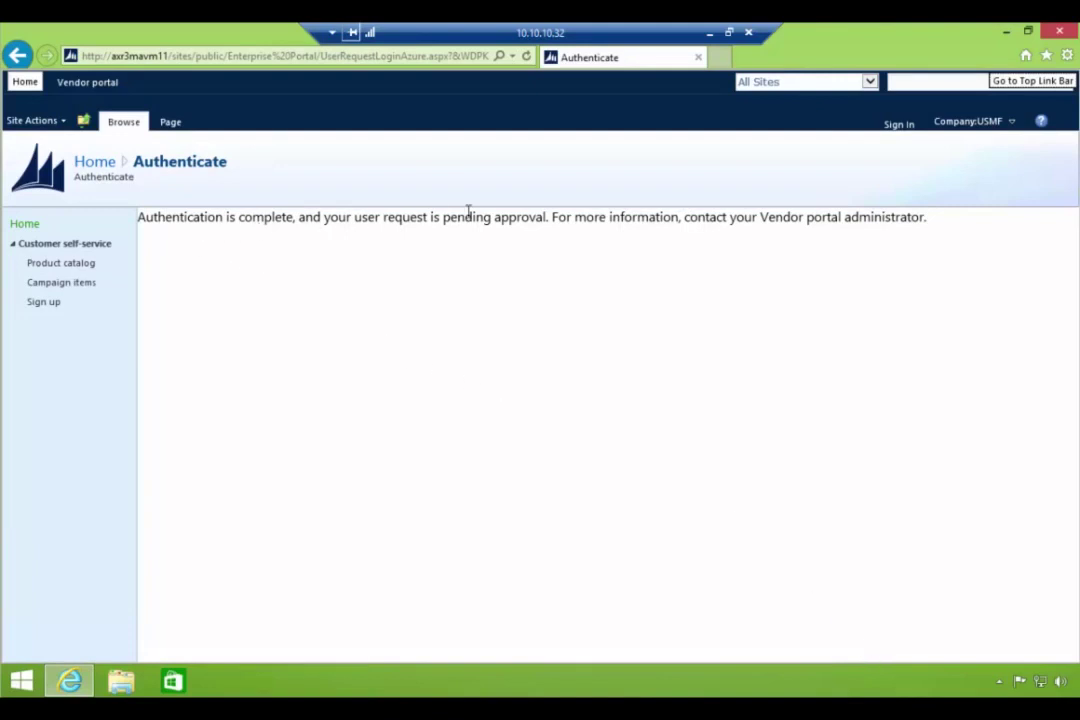
pyautogui.click(1061, 36)
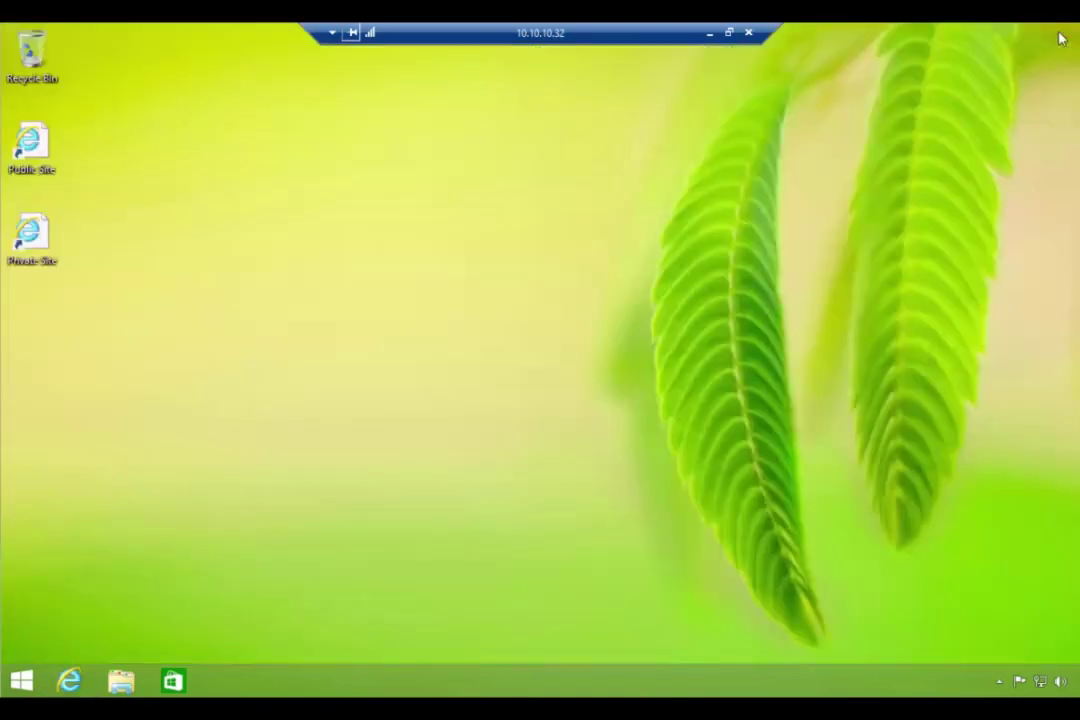
# - Minimise the remote session and close the authentication e-mail and E-mail sending status windows
pyautogui.click(710, 34)
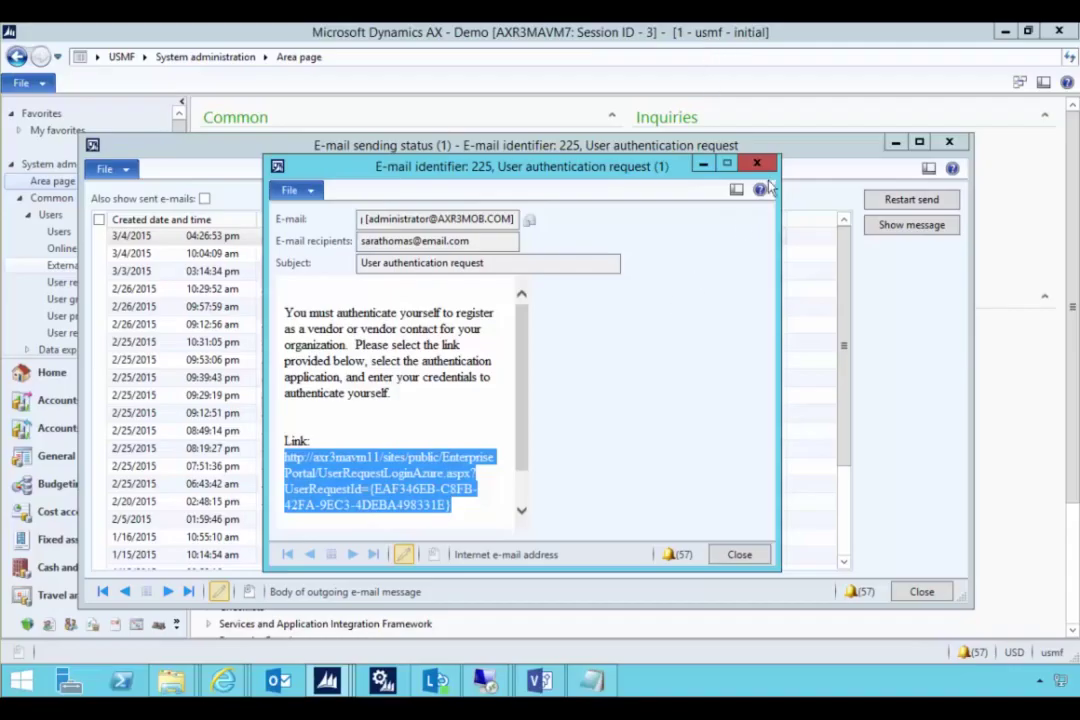
pyautogui.click(757, 163)
pyautogui.press('Escape')
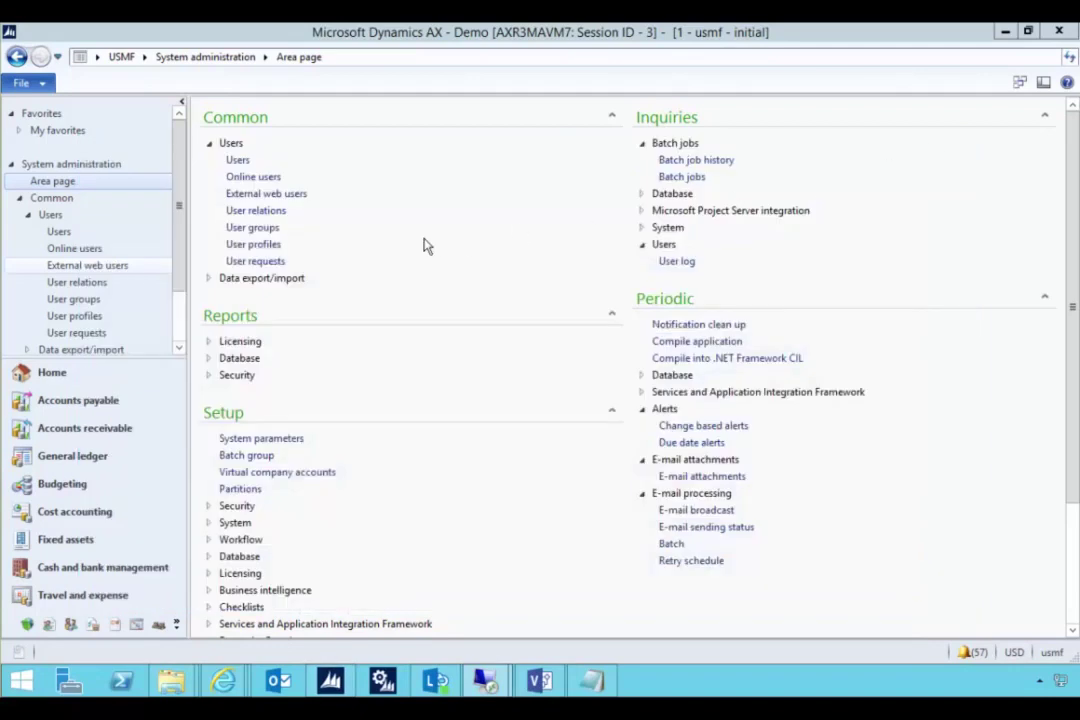
# - Confirm New Supplier Corp request 000043 now reads Completed, then return to System administration
pyautogui.click(255, 261)
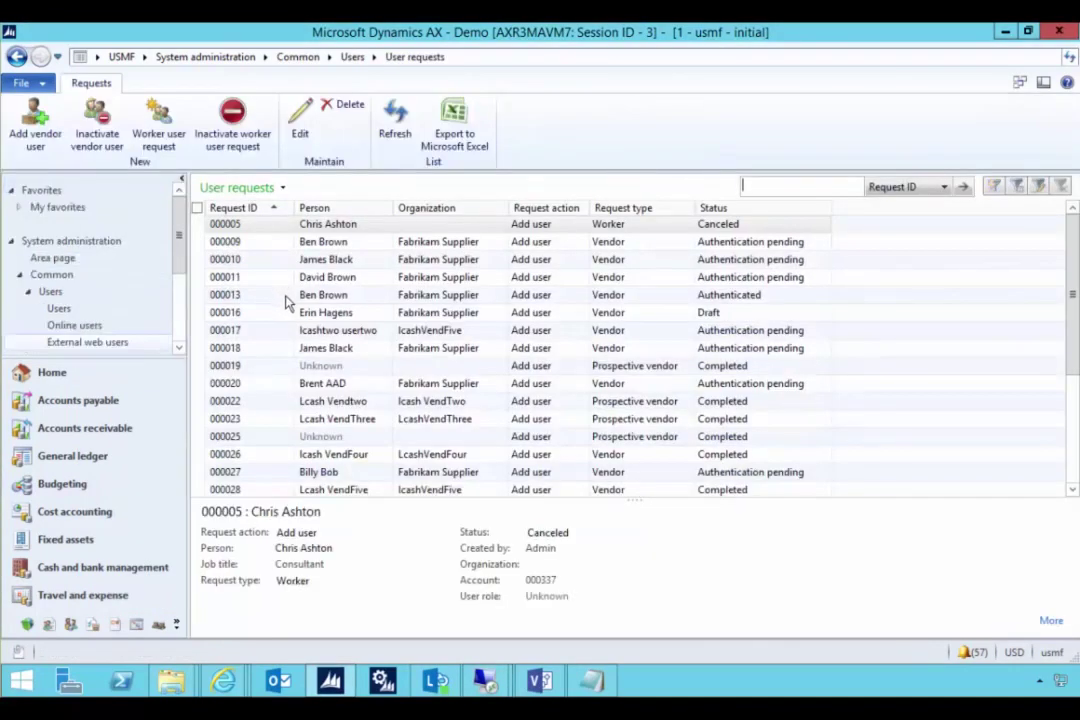
pyautogui.scroll(-3, 285, 302)
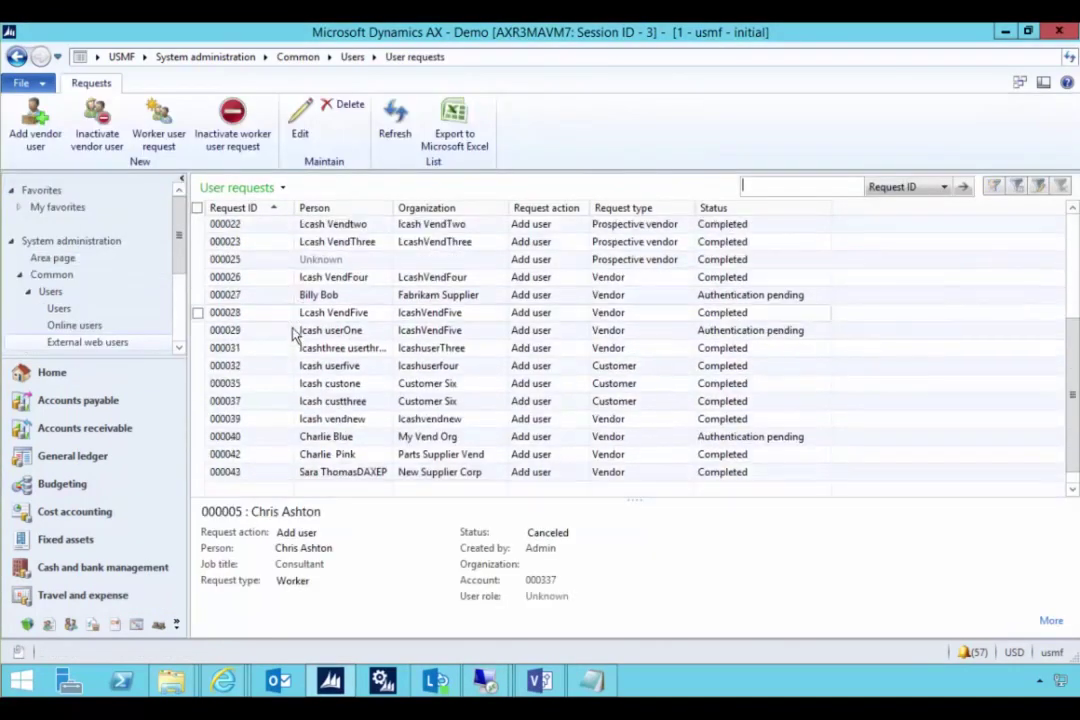
pyautogui.click(319, 475)
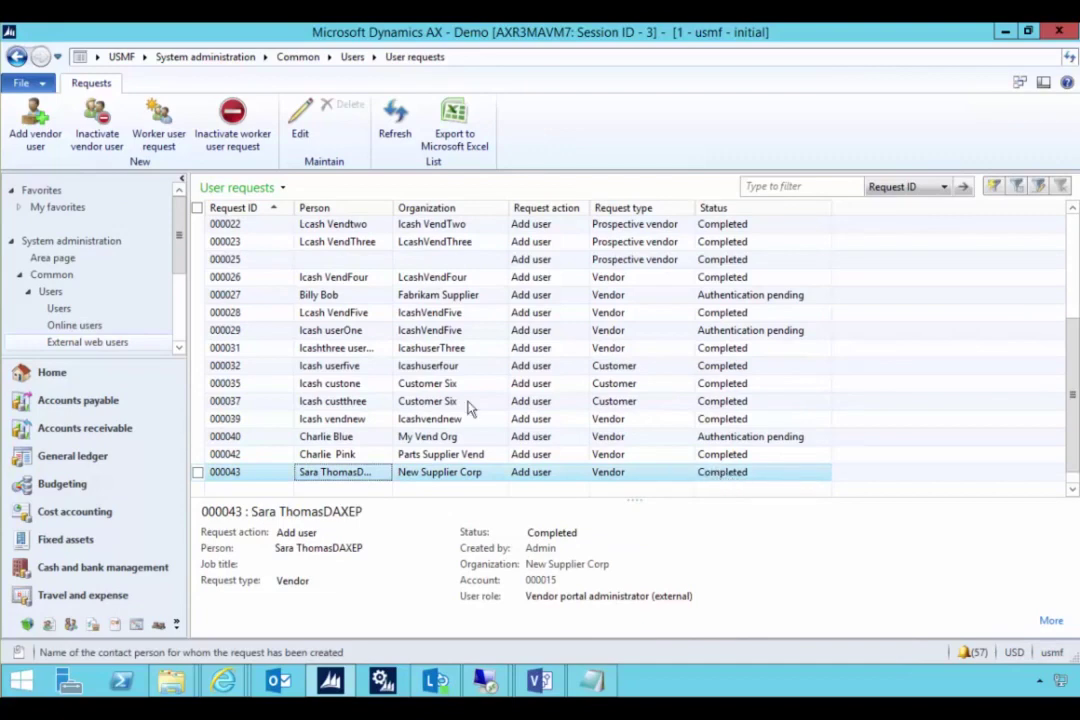
pyautogui.click(195, 56)
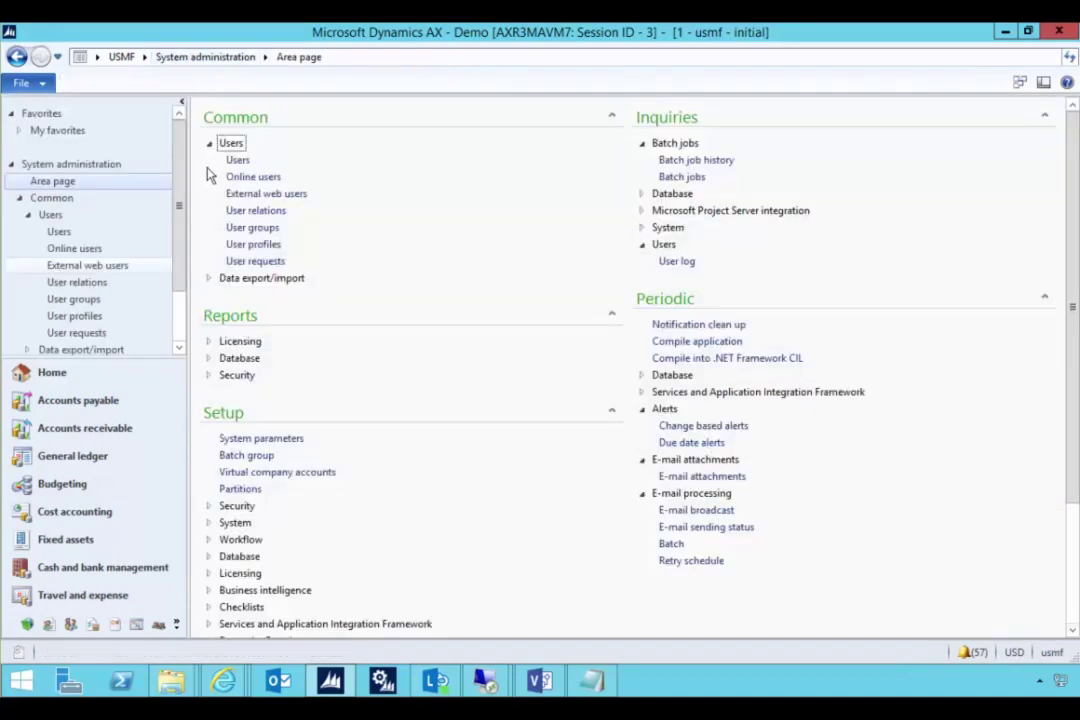
# - Open the new vendor contact's claims user record and check its AzureACS network domain and roles
pyautogui.click(237, 160)
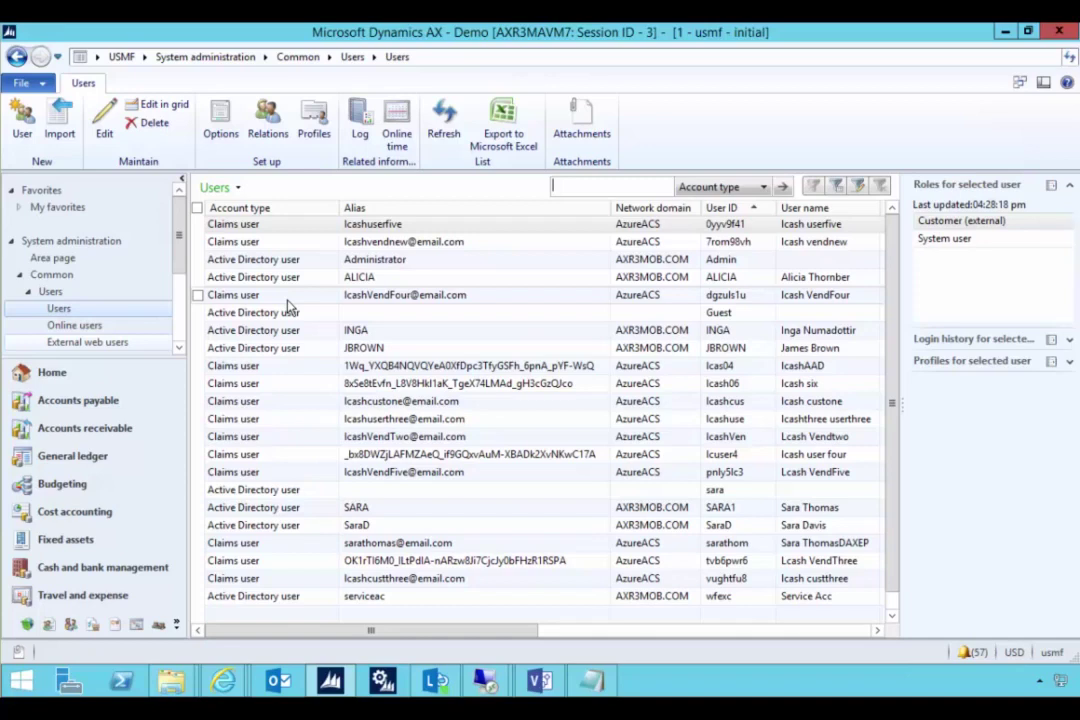
pyautogui.click(282, 550)
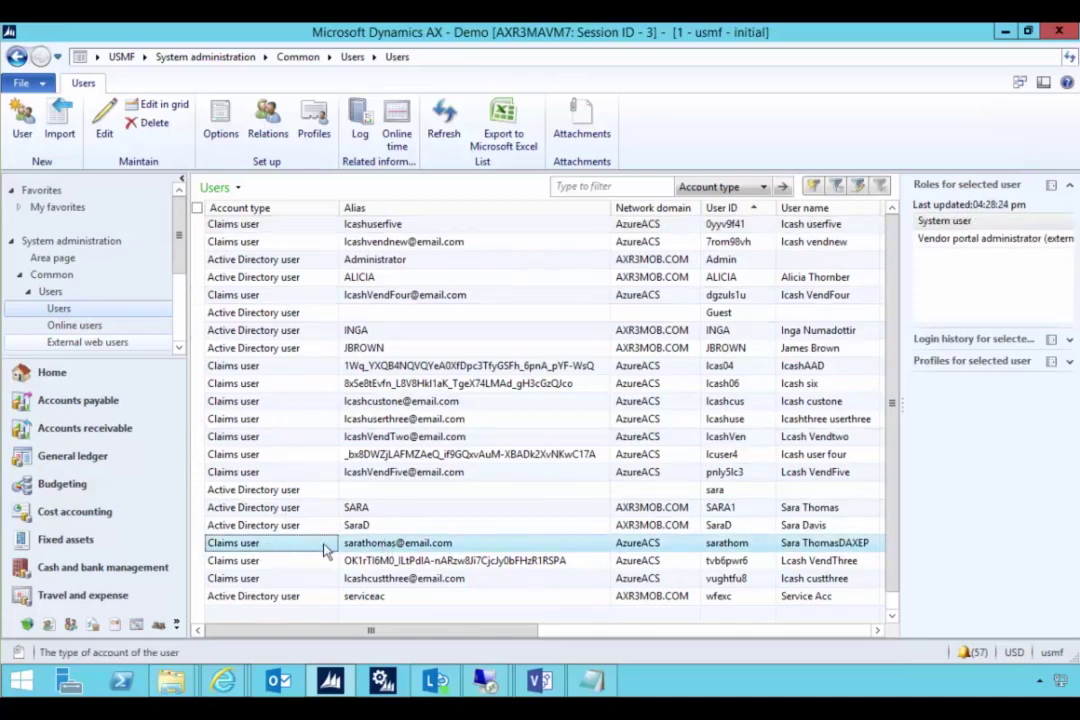
pyautogui.doubleClick(403, 545)
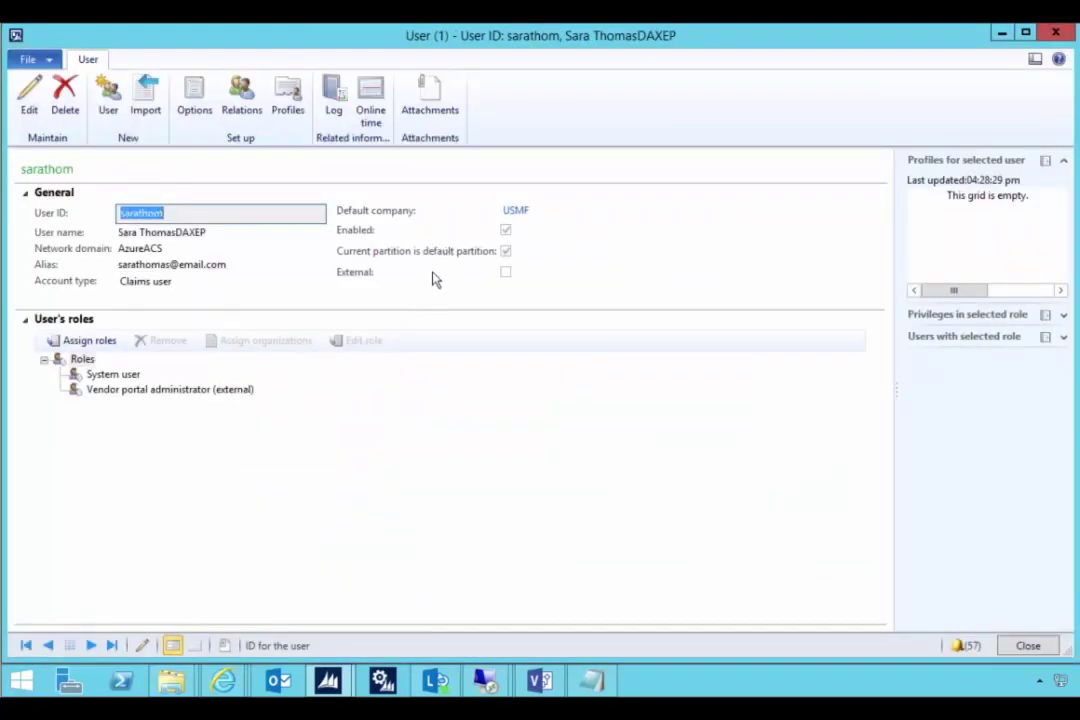
pyautogui.moveTo(168, 249); pyautogui.dragTo(121, 249)
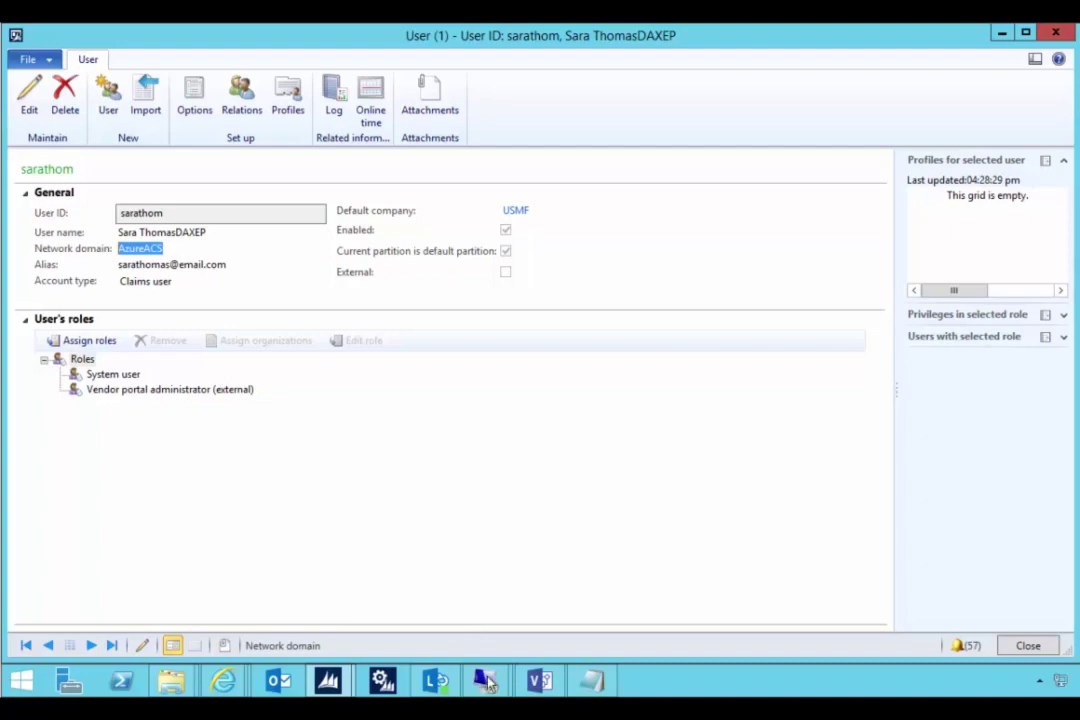
pyautogui.moveTo(487, 683)
pyautogui.click(526, 598)
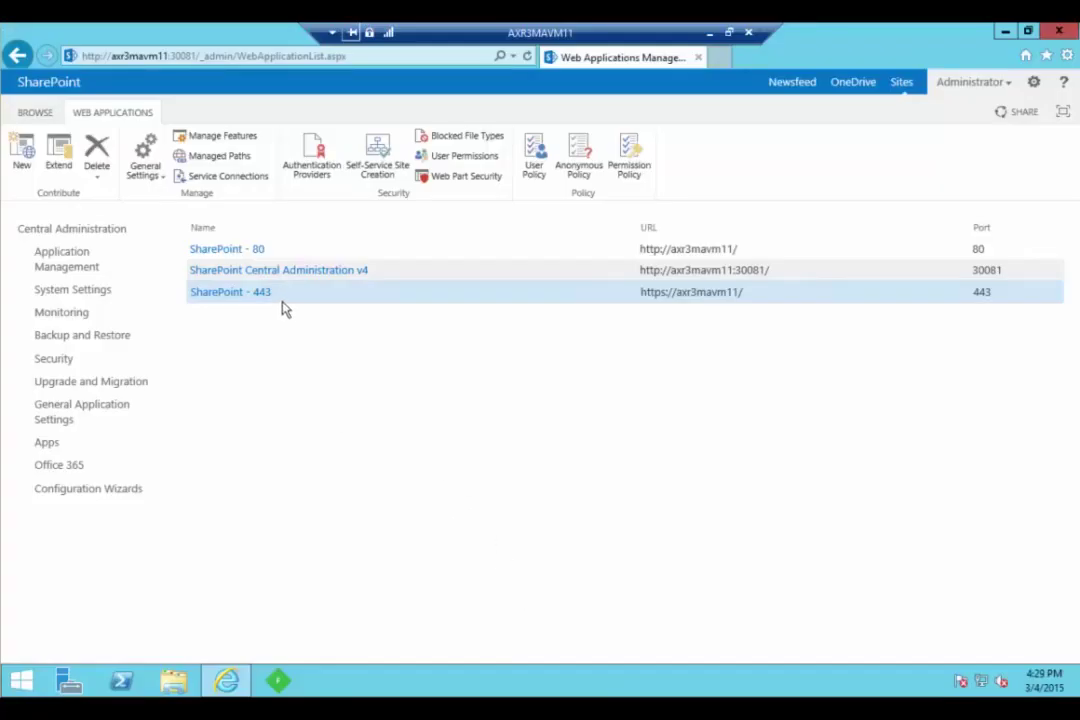
# - Review the SharePoint - 443 Default zone authentication settings, close them, and minimise the session
pyautogui.click(313, 170)
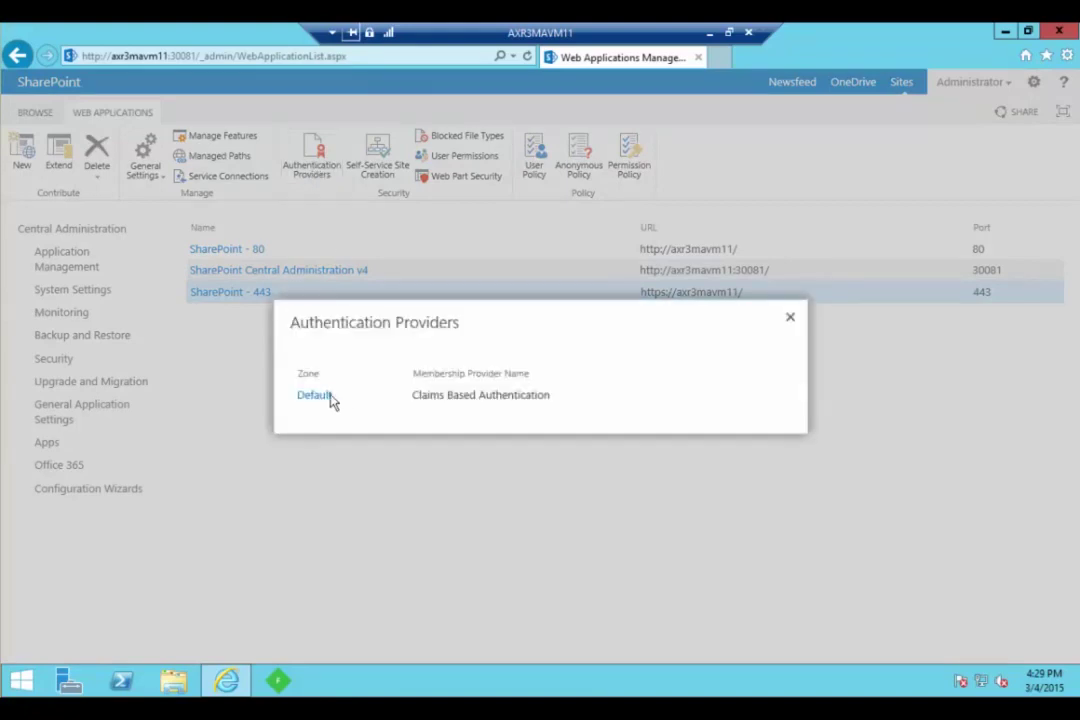
pyautogui.click(318, 398)
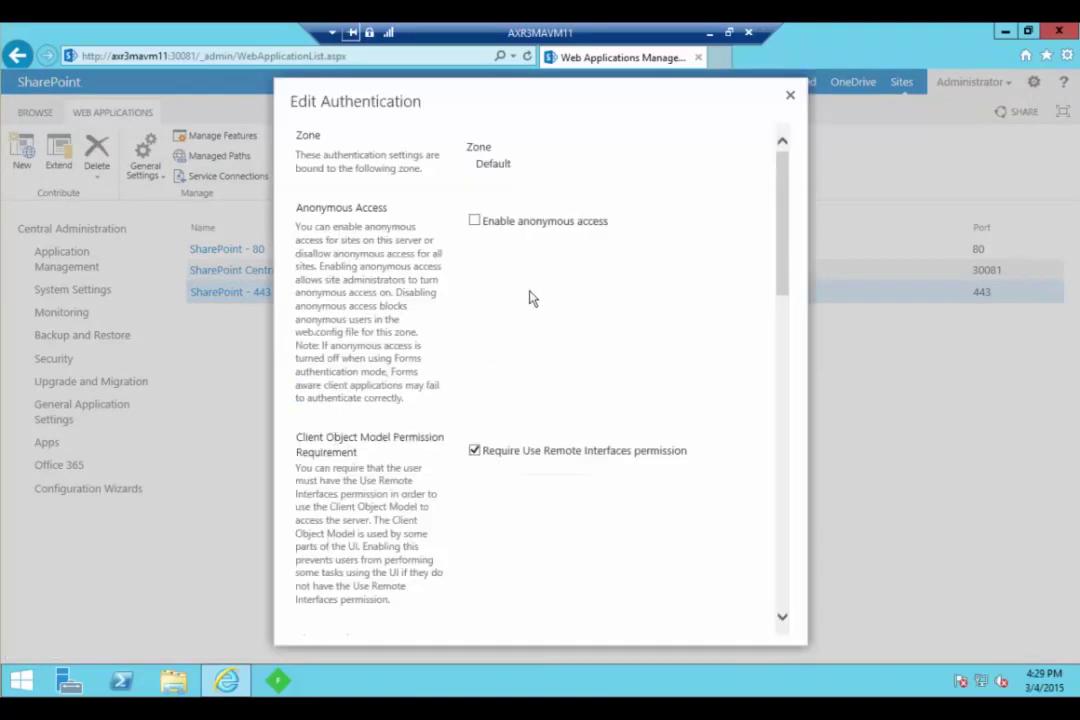
pyautogui.scroll(-5, 532, 299)
pyautogui.scroll(-5, 560, 444)
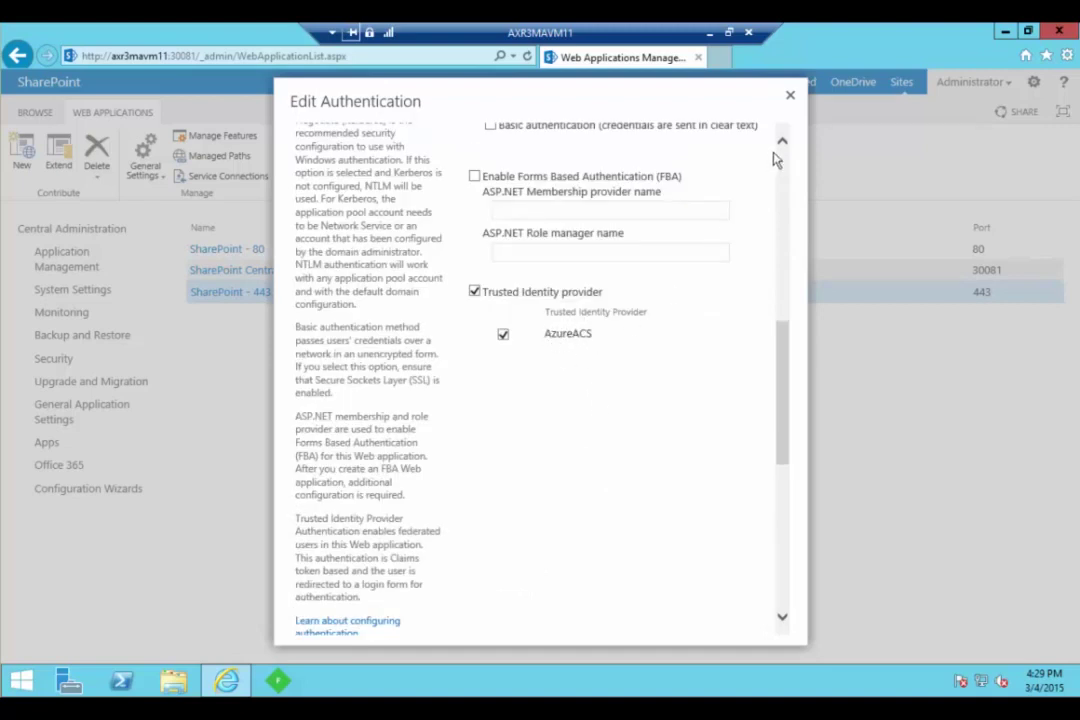
pyautogui.click(790, 96)
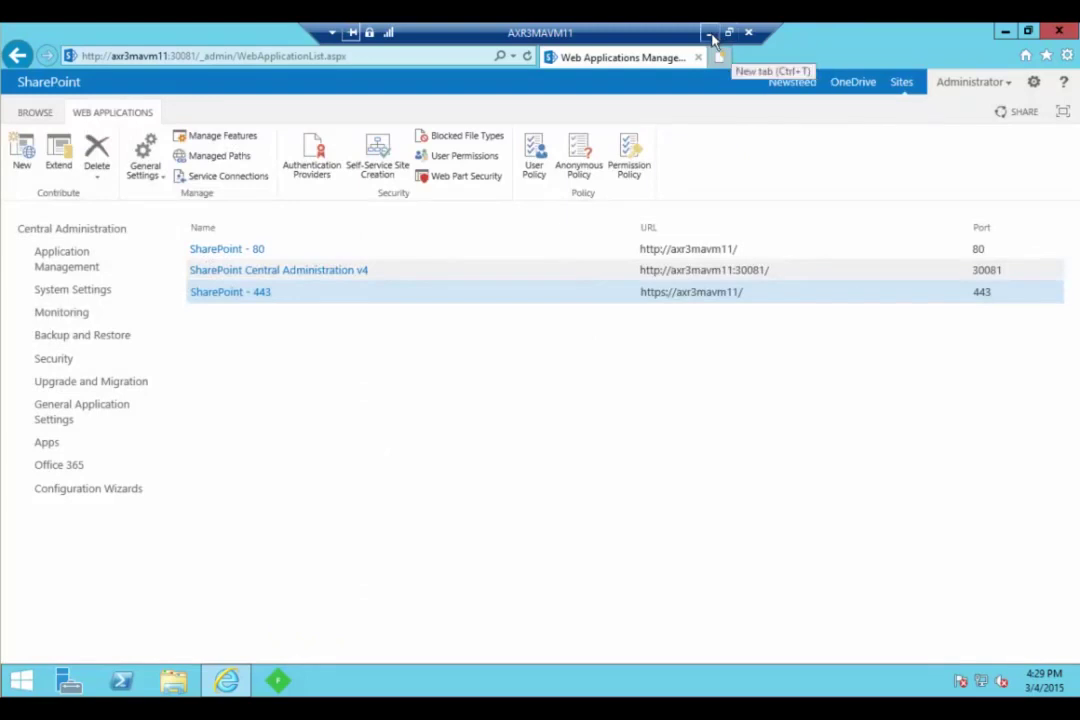
pyautogui.click(709, 33)
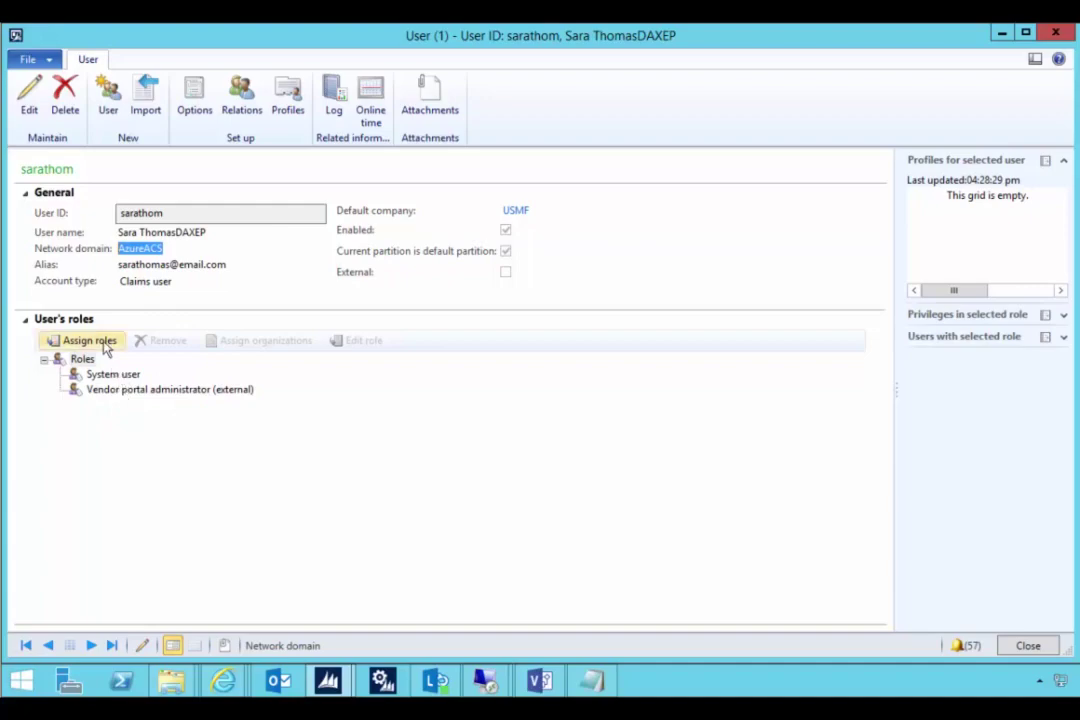
# - Add the Vendor (external) role beside Vendor portal administrator (external), then close the user form
pyautogui.click(100, 345)
pyautogui.scroll(-8, 460, 383)
pyautogui.scroll(-15, 420, 428)
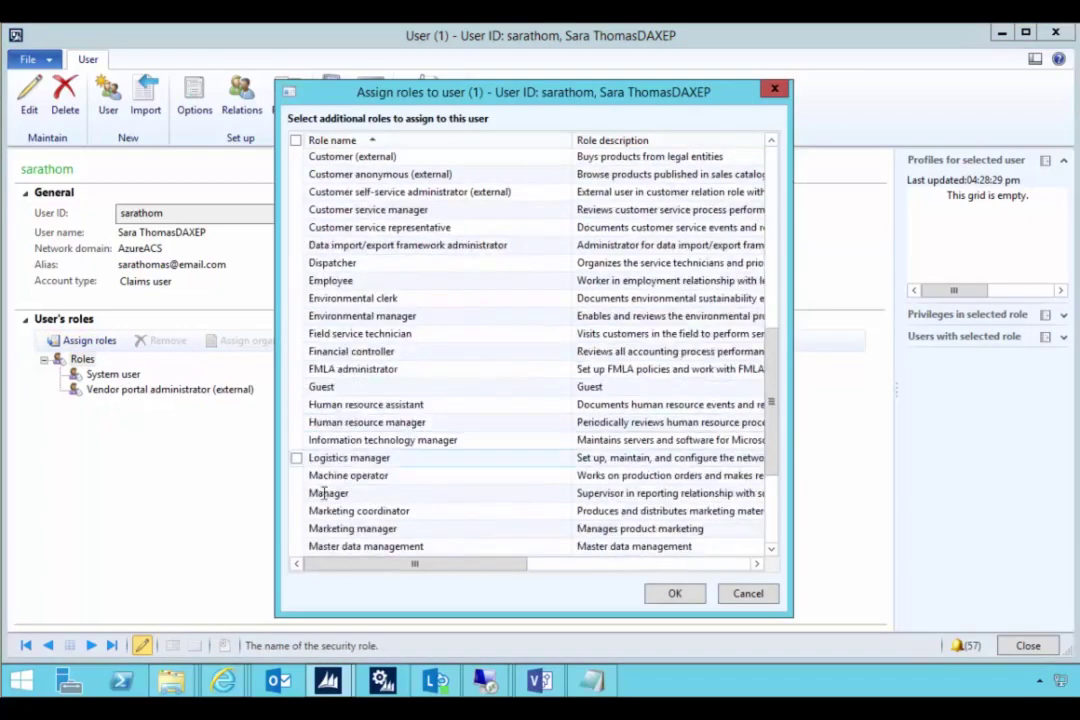
pyautogui.scroll(-7, 310, 483)
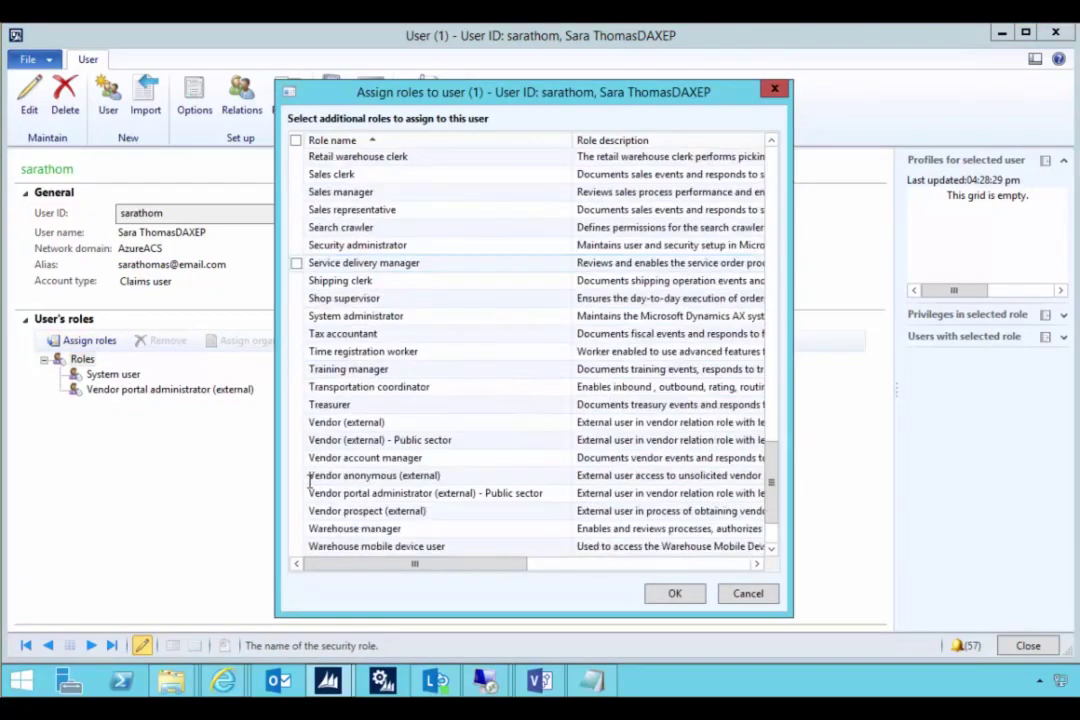
pyautogui.click(296, 351)
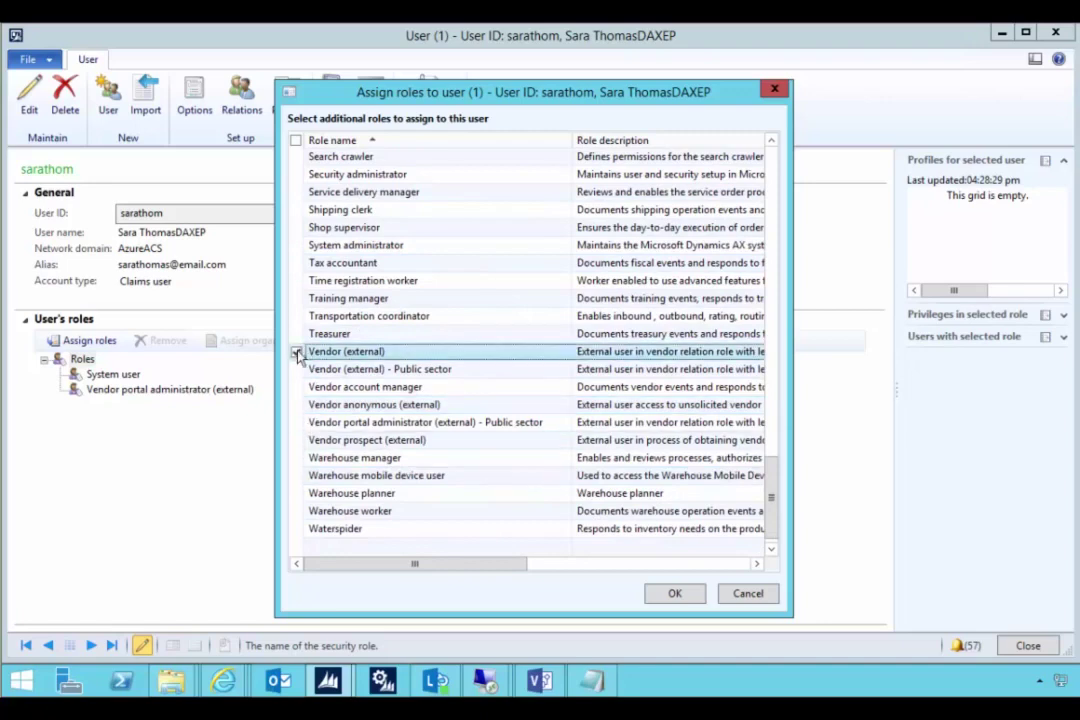
pyautogui.click(675, 593)
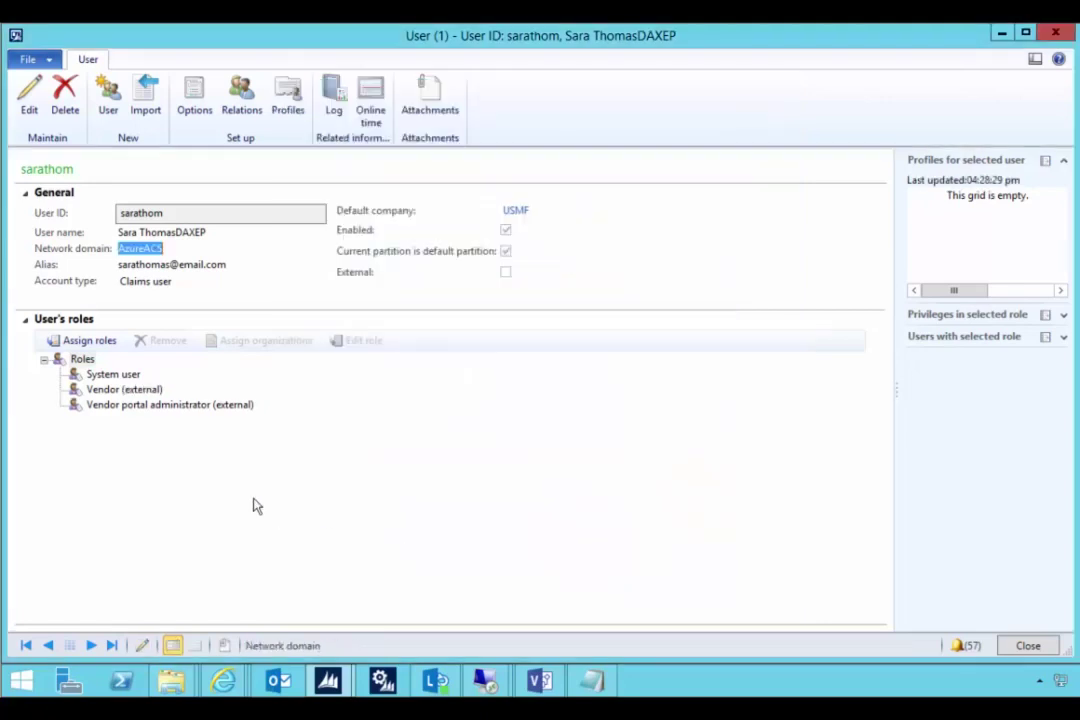
pyautogui.click(160, 391)
pyautogui.click(164, 405)
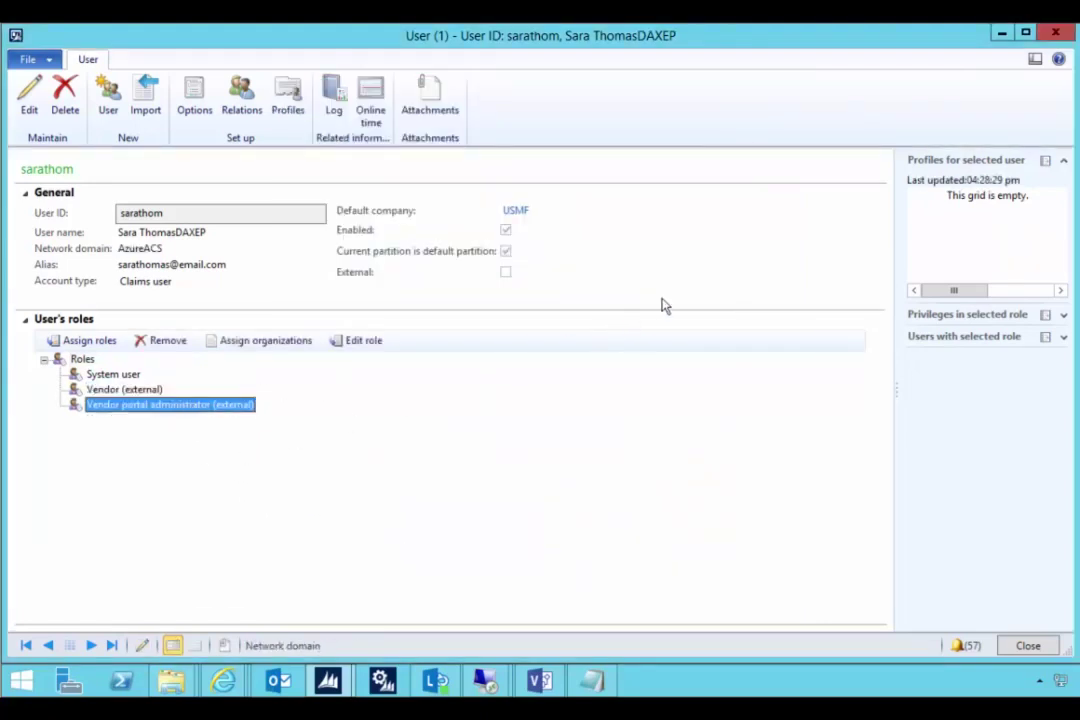
pyautogui.click(1060, 35)
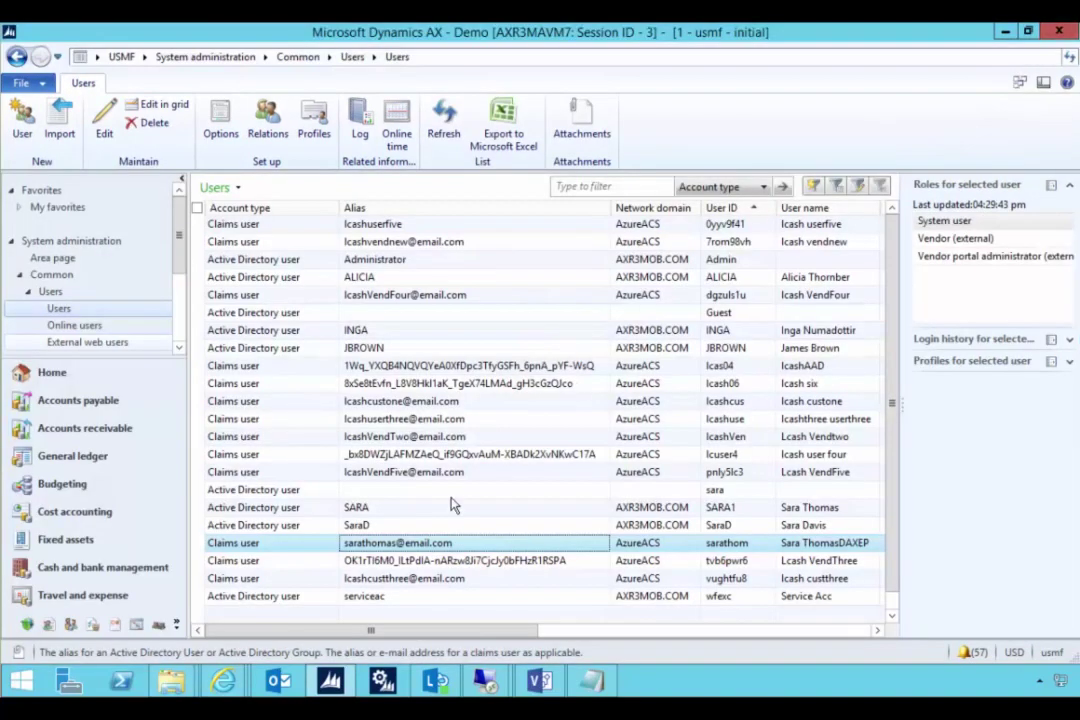
# - On the vendor machine, open the Private Site past its certificate warning and maximise the browser
pyautogui.moveTo(484, 681)
pyautogui.click(440, 603)
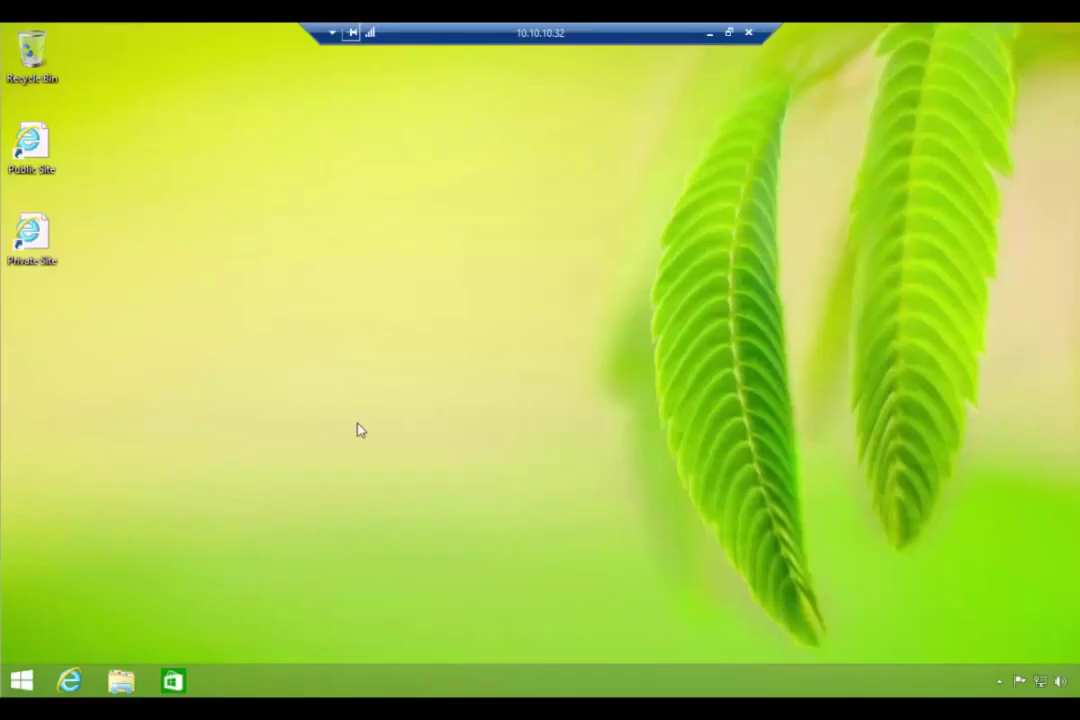
pyautogui.doubleClick(32, 236)
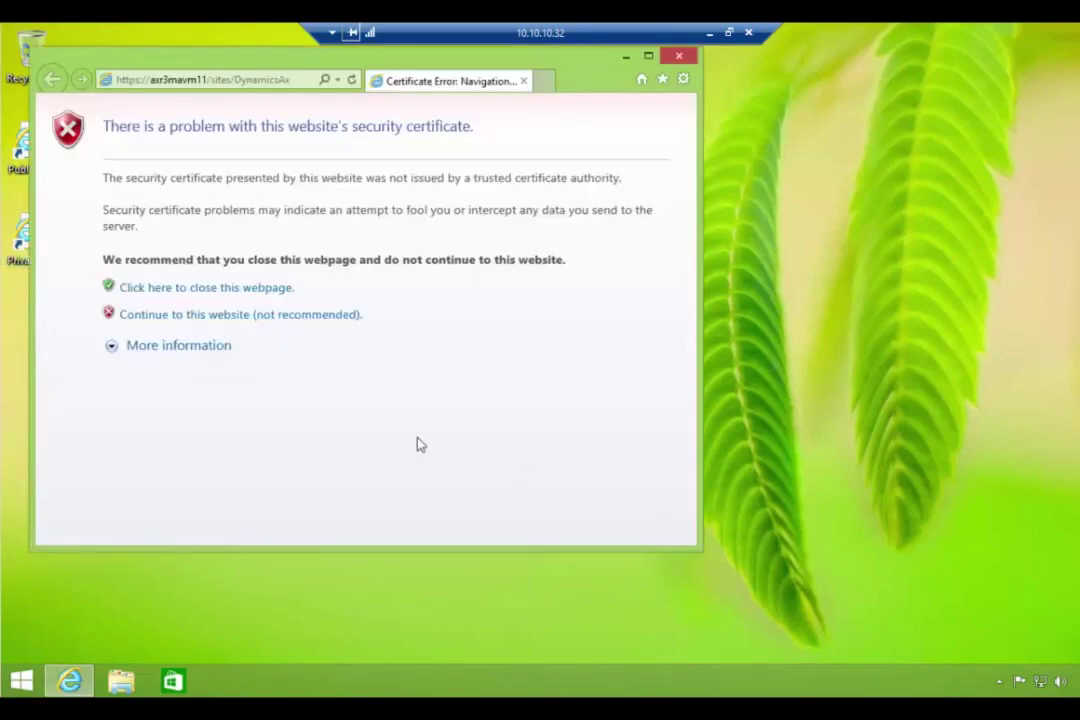
pyautogui.click(268, 318)
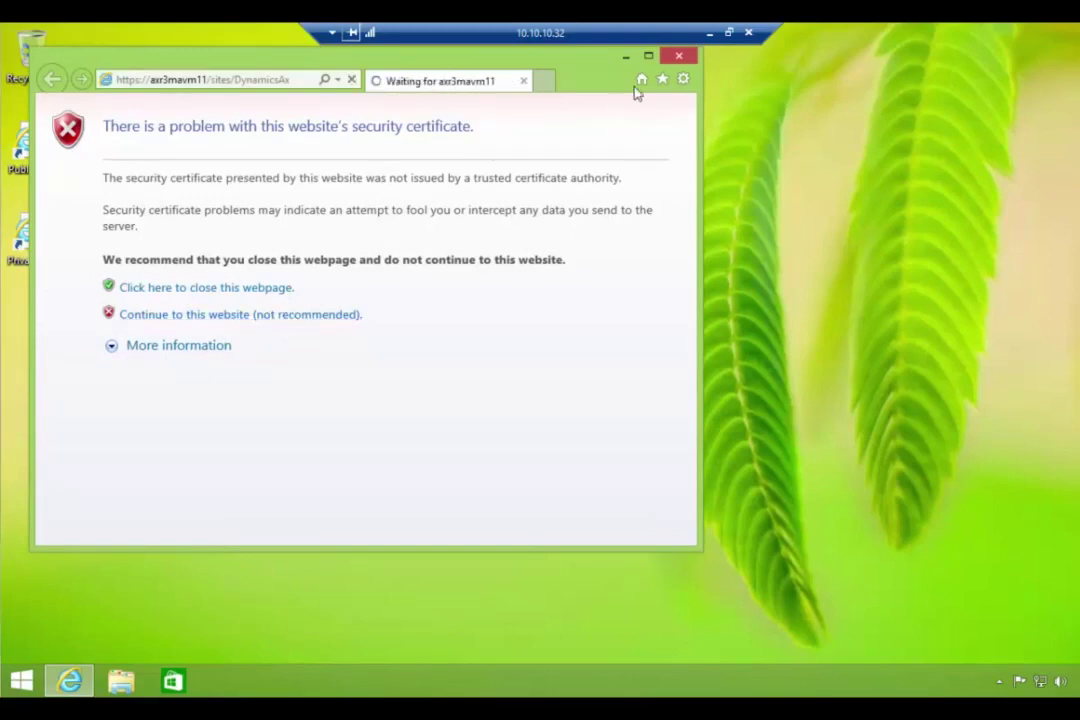
pyautogui.click(649, 57)
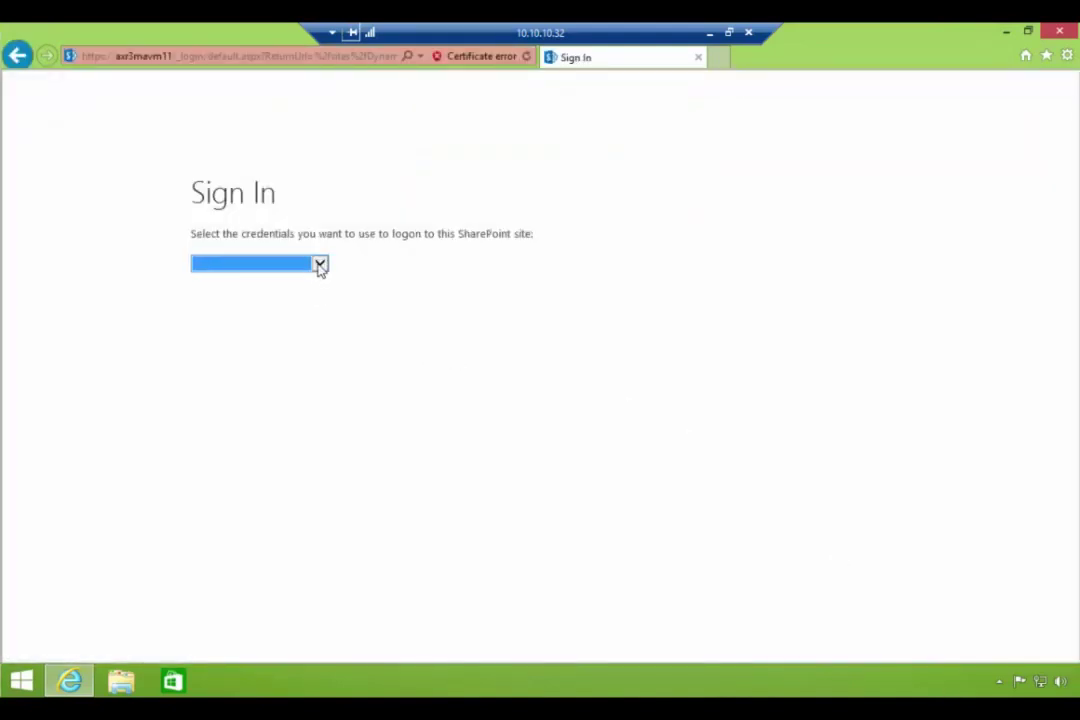
# - Choose AzureACS credentials and the DAXEP identity provider to sign in
pyautogui.click(318, 264)
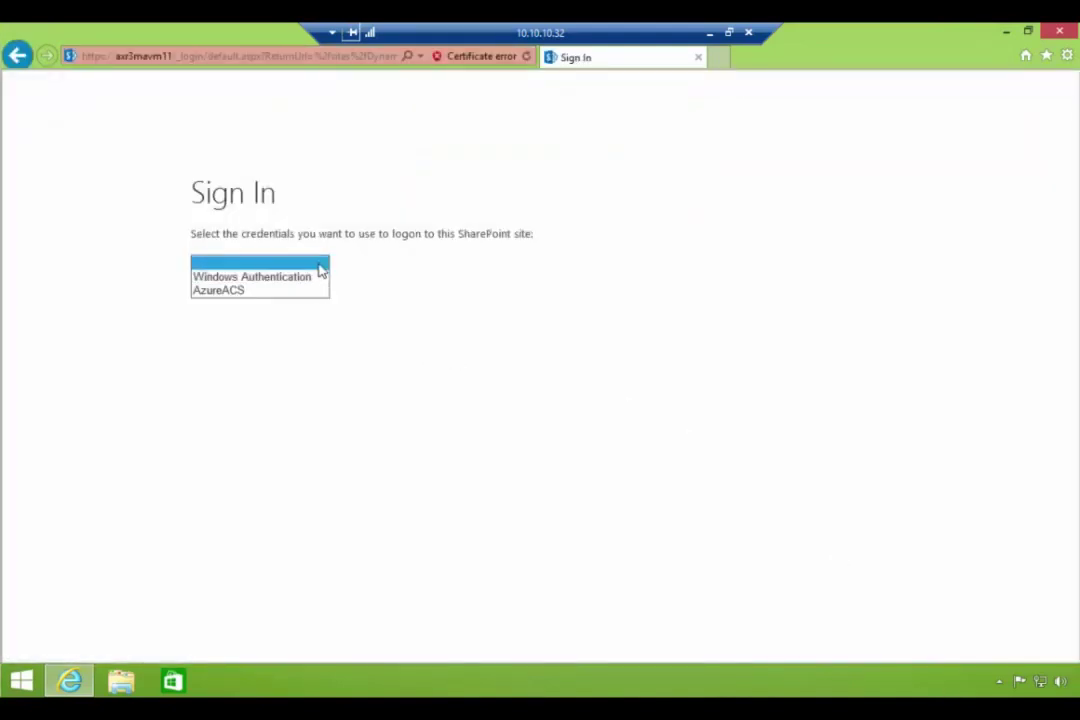
pyautogui.click(215, 290)
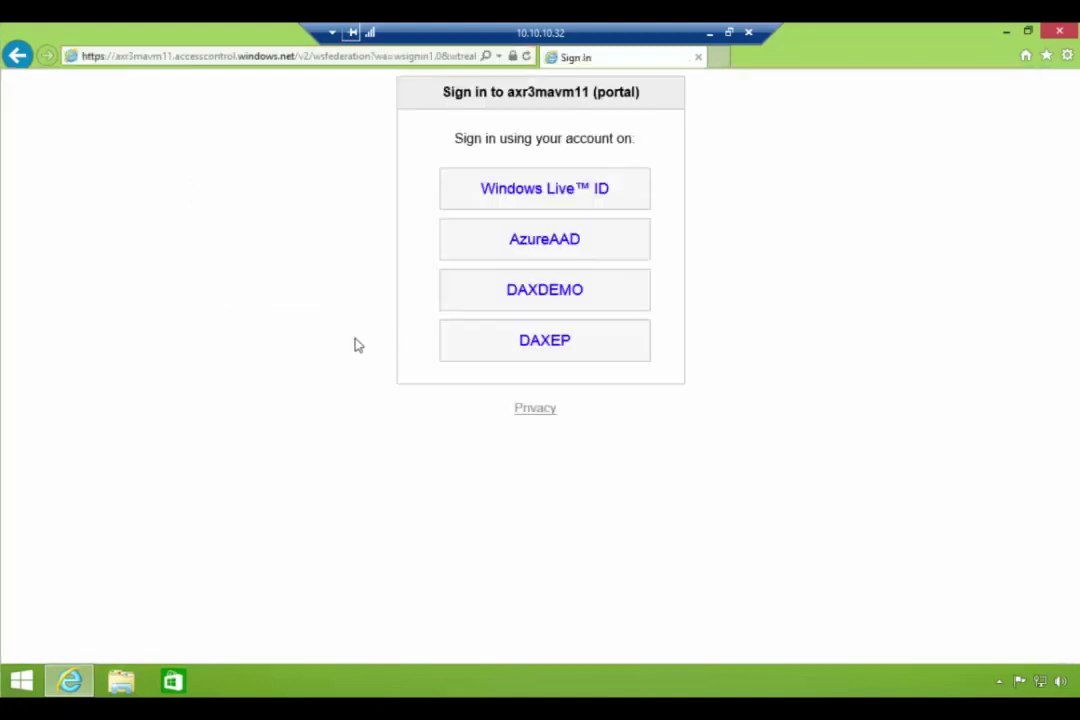
pyautogui.click(538, 343)
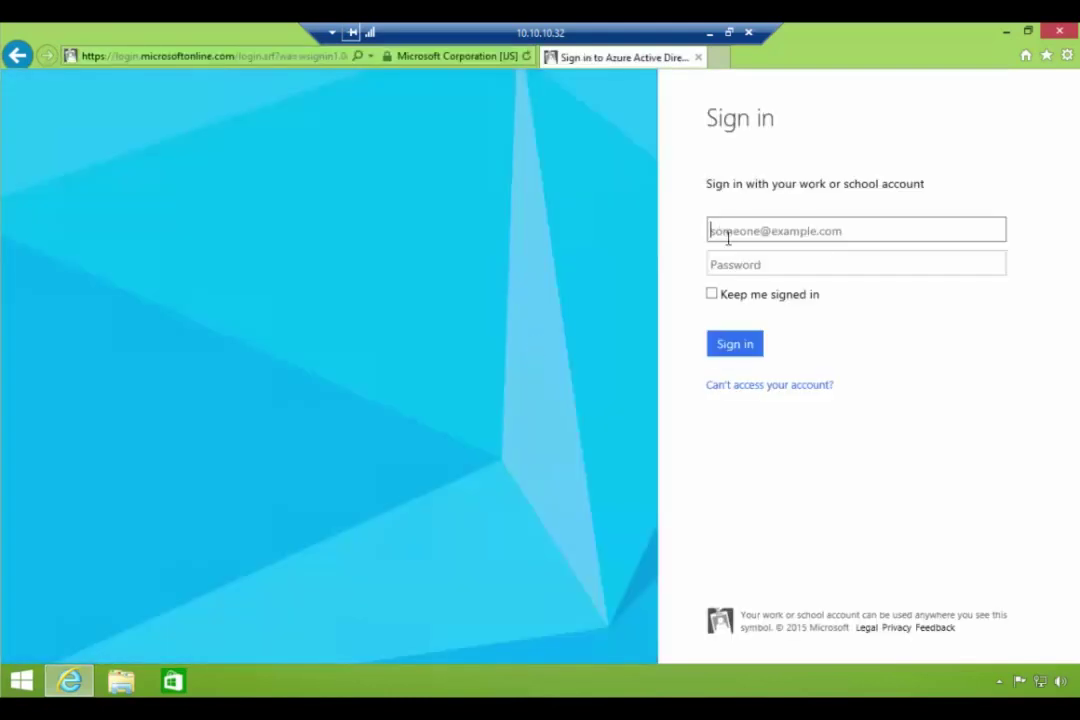
# - Enter the work account e-mail address and correct the 'onmicrsooft' typo to 'onmicrosoft'
pyautogui.click(742, 215)
pyautogui.click(745, 232)
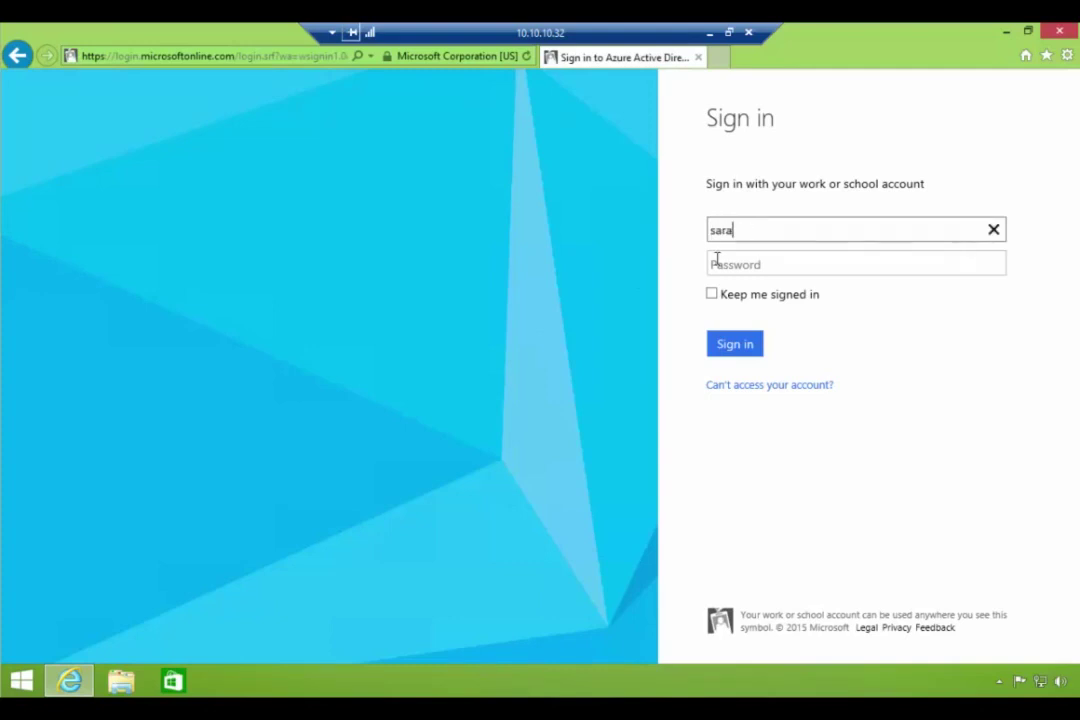
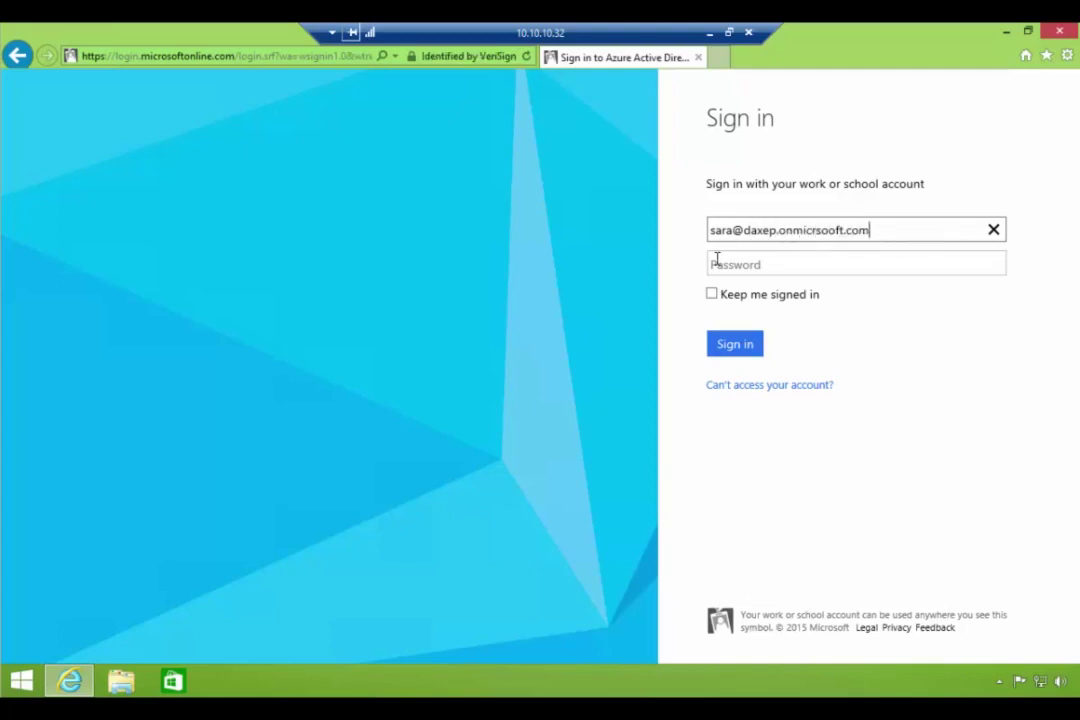
pyautogui.click(716, 259)
pyautogui.hotkey('shift', 'Tab')
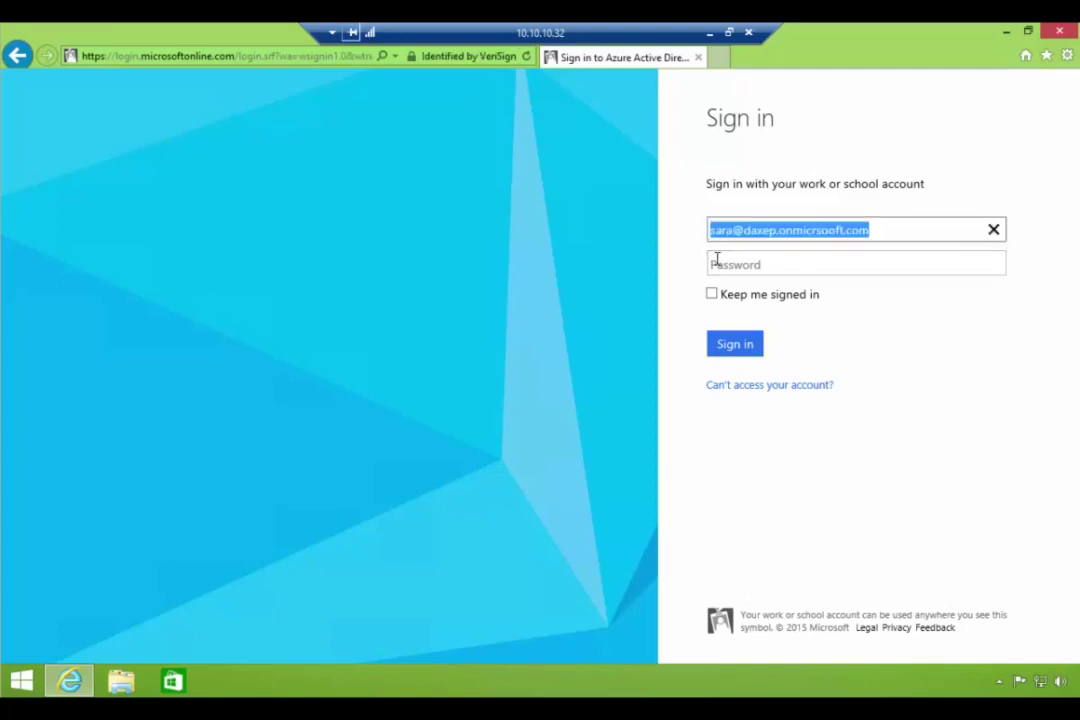
pyautogui.click(830, 232)
pyautogui.press('BackSpace')
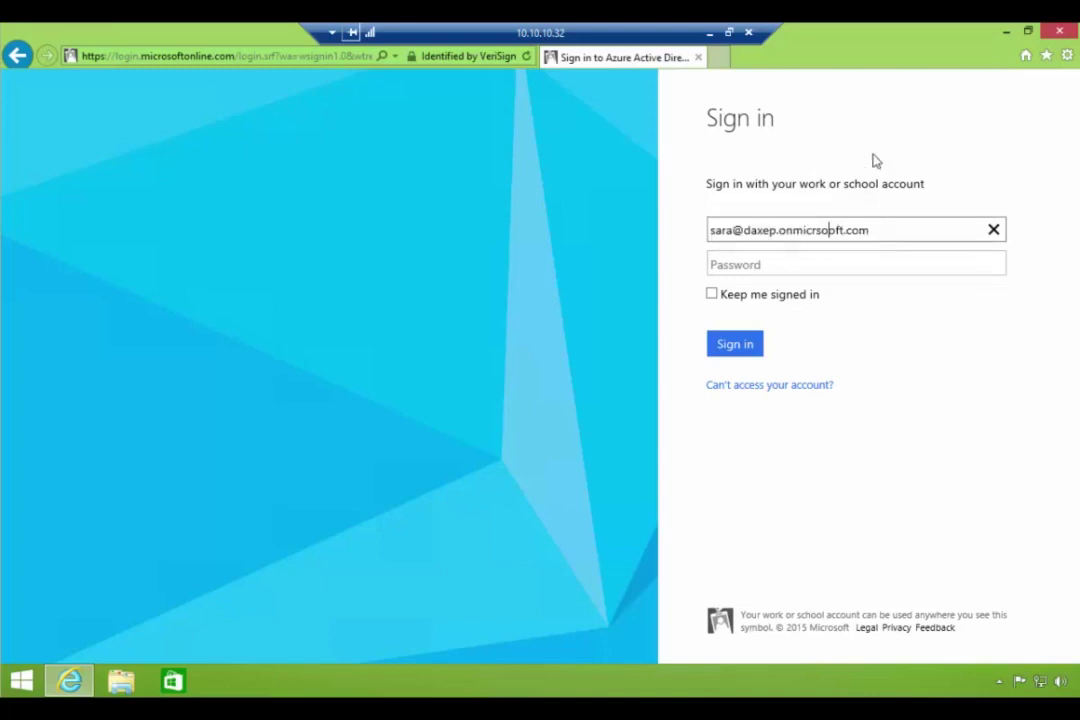
pyautogui.press('Delete')
pyautogui.write('o')
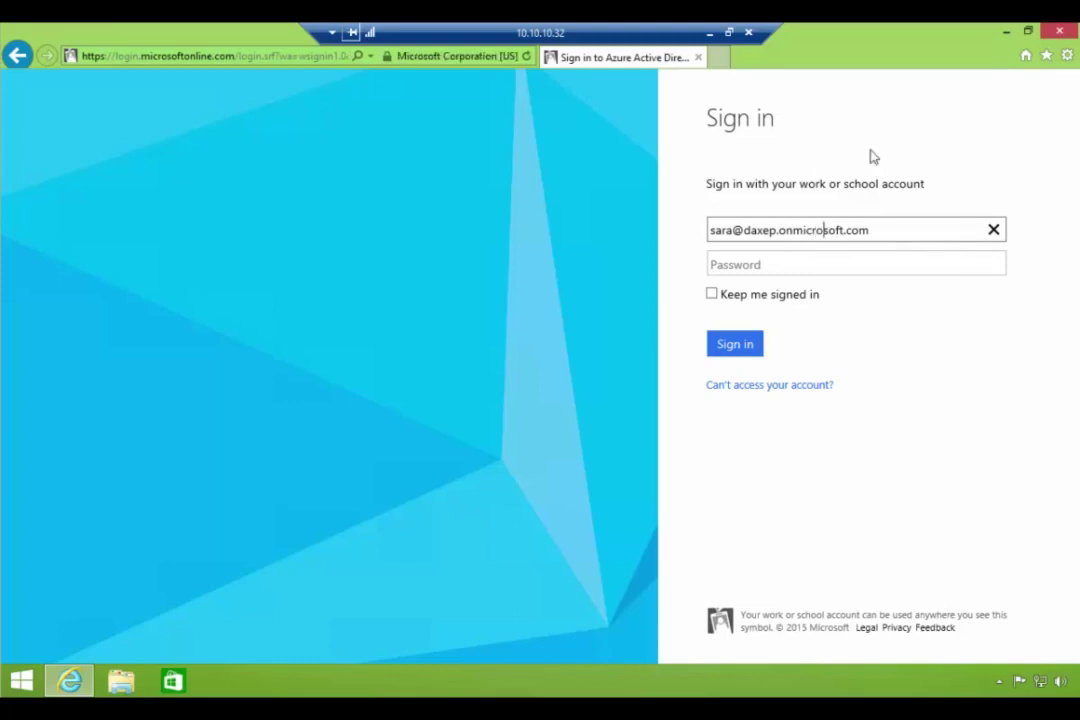
# - Enter the work account password and submit the sign-in
pyautogui.click(857, 262)
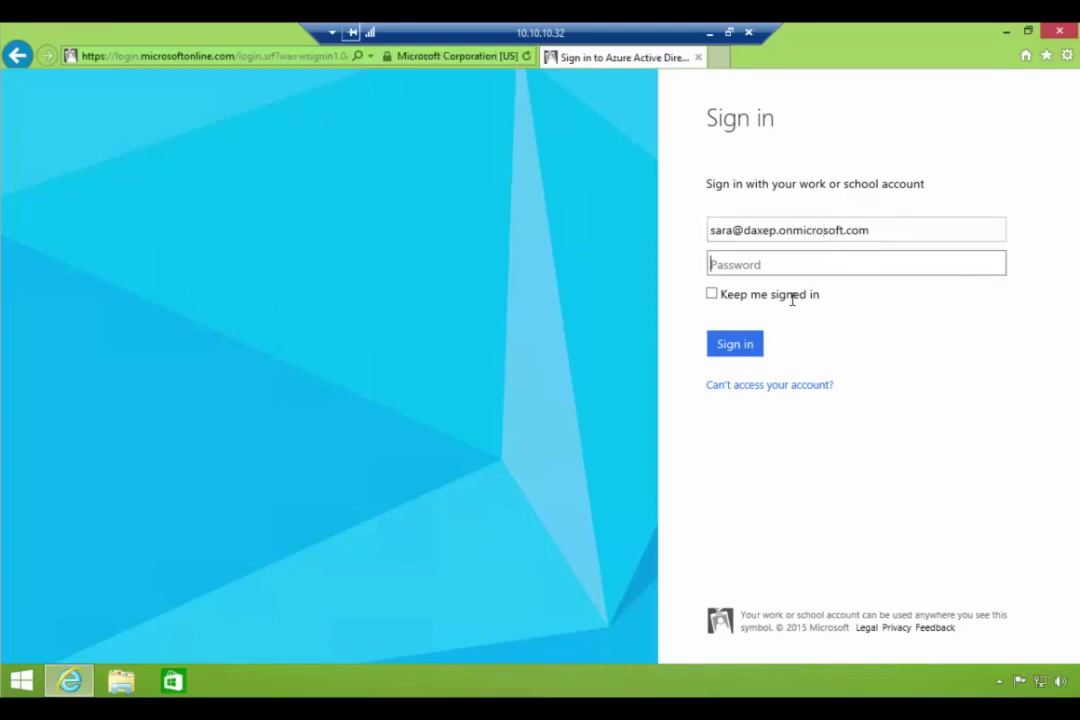
pyautogui.write('************')
pyautogui.press('Return')
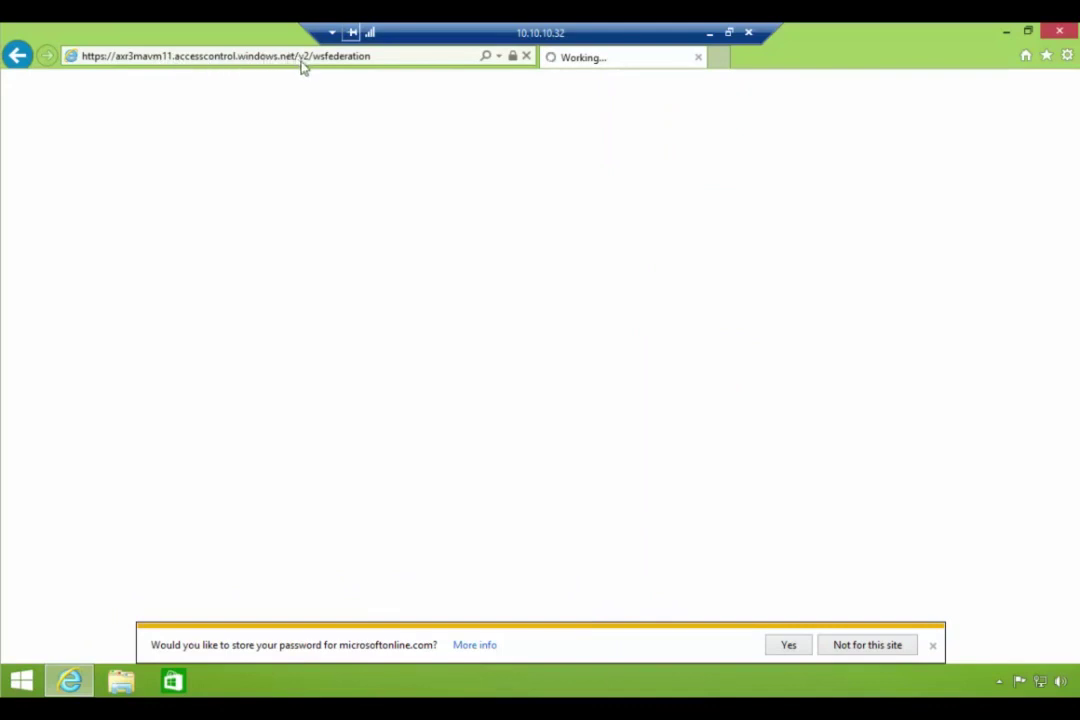
# - Decline saving the password and open the Vendor portal's Contacts list
pyautogui.click(853, 645)
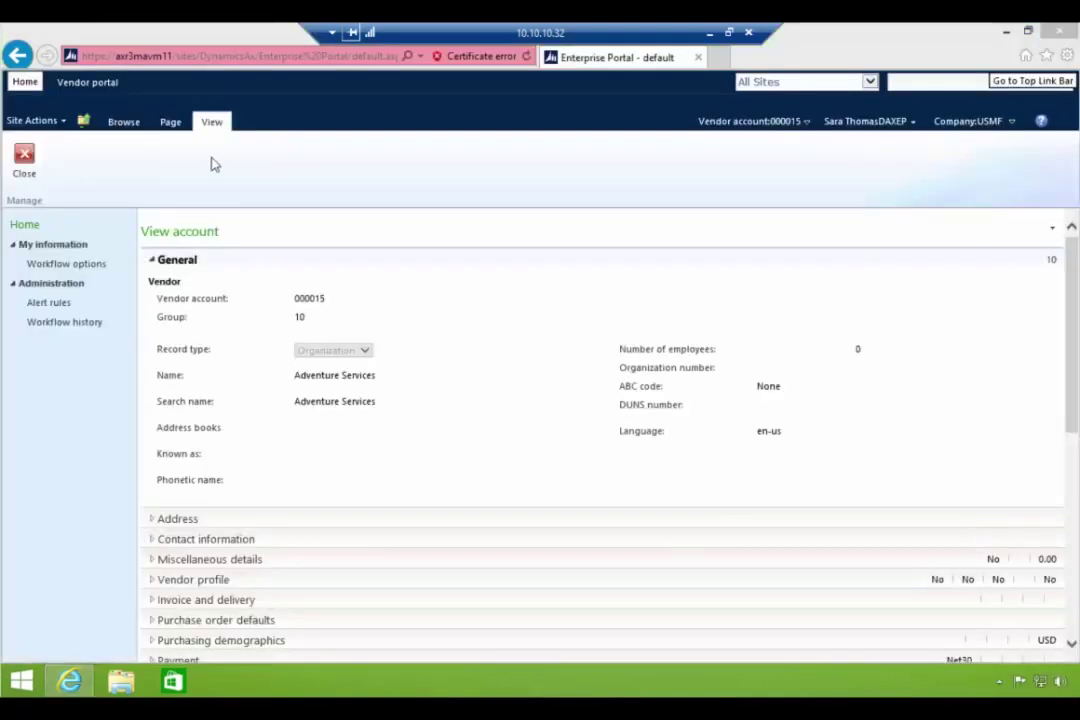
pyautogui.click(80, 88)
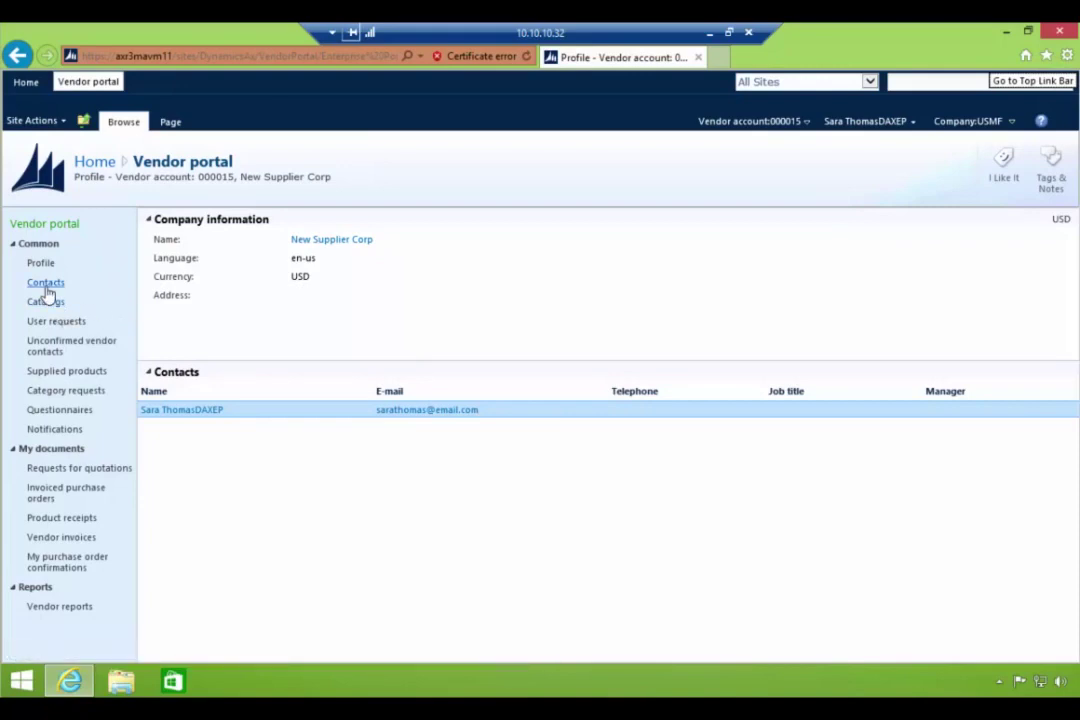
pyautogui.click(45, 284)
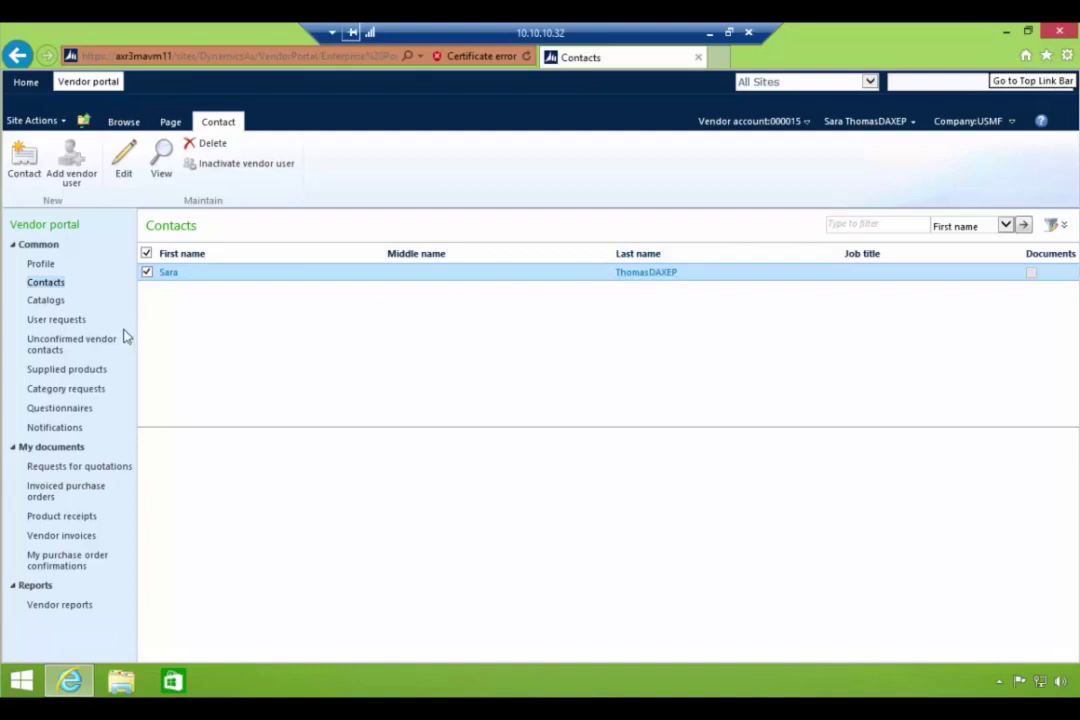
# - View the New Supplier Corp vendor profile, close it, and minimise the remote session
pyautogui.click(42, 266)
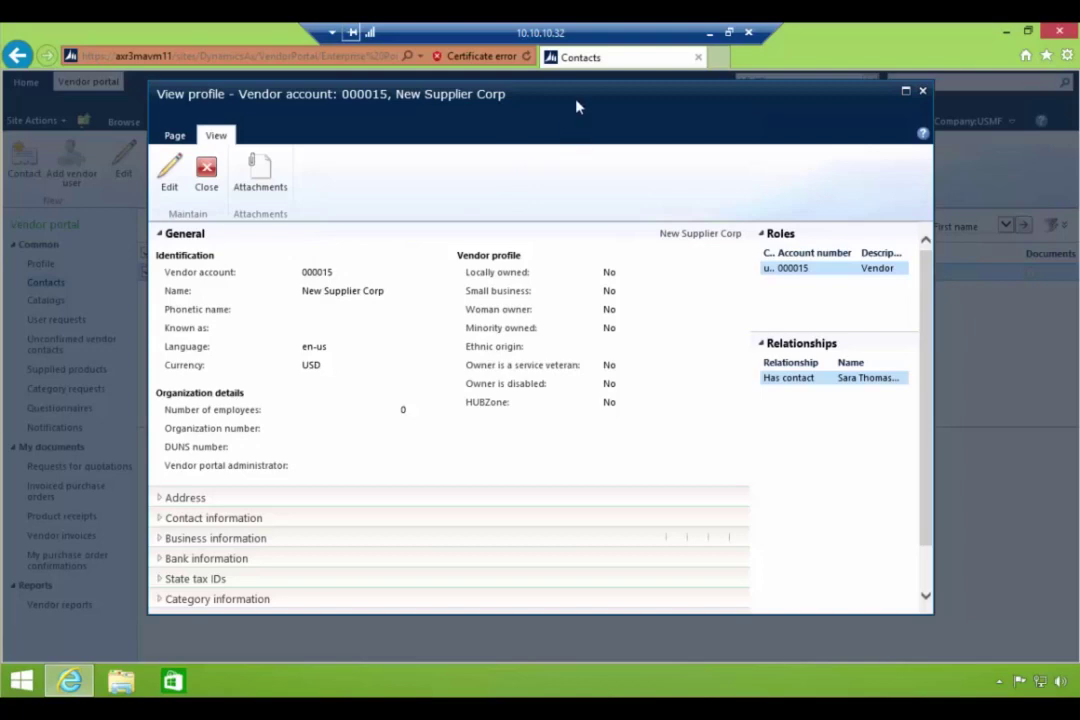
pyautogui.moveTo(577, 106); pyautogui.dragTo(585, 117)
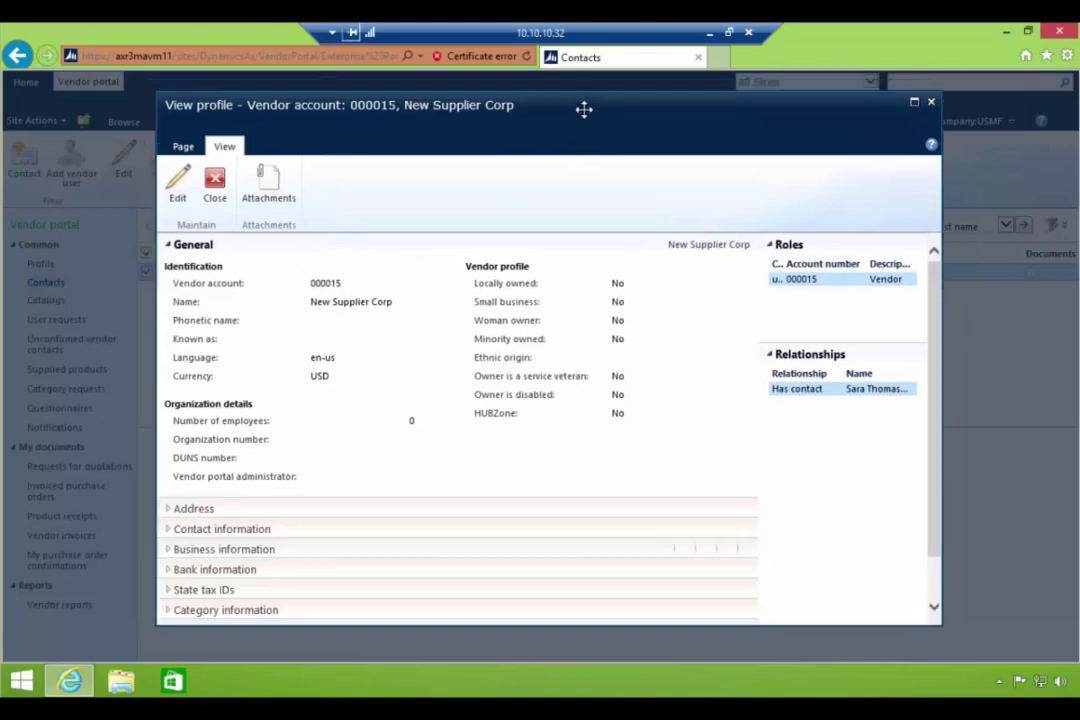
pyautogui.click(932, 104)
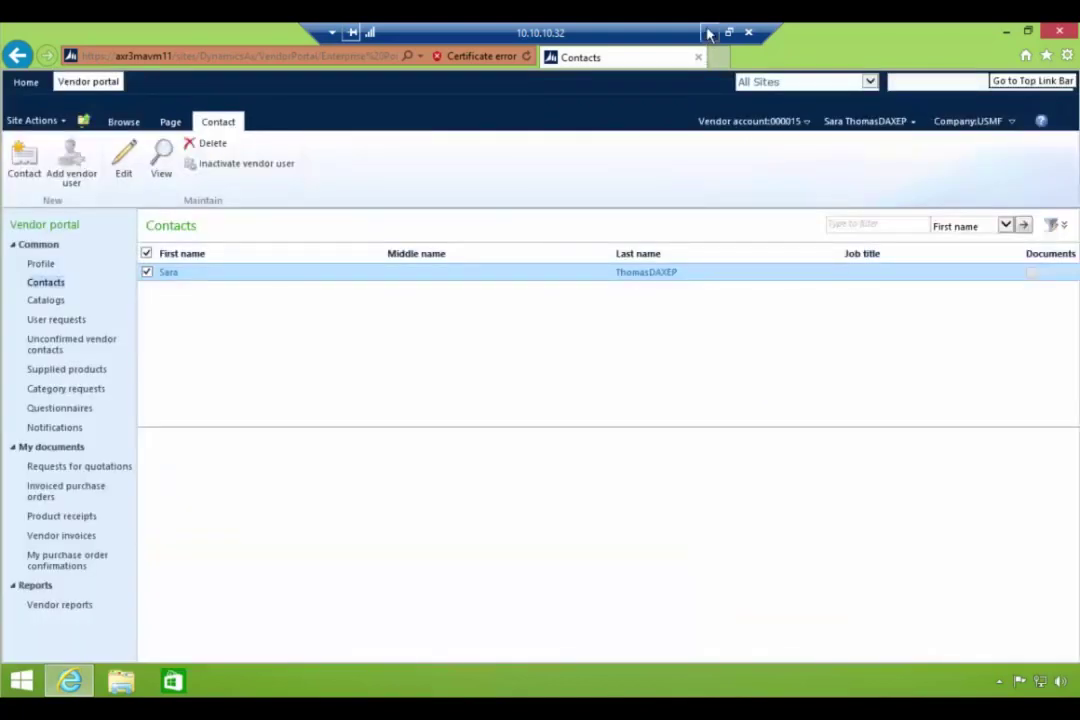
pyautogui.click(708, 33)
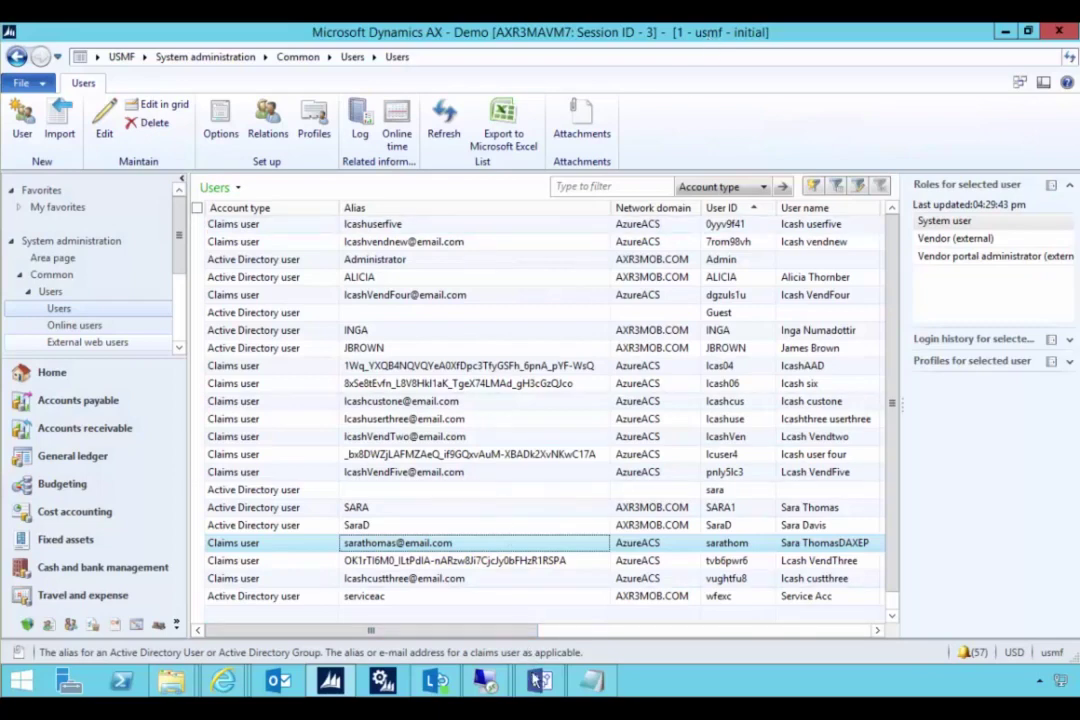
# - Switch from the AX Users list to the Visio physical architecture diagram
pyautogui.click(538, 681)
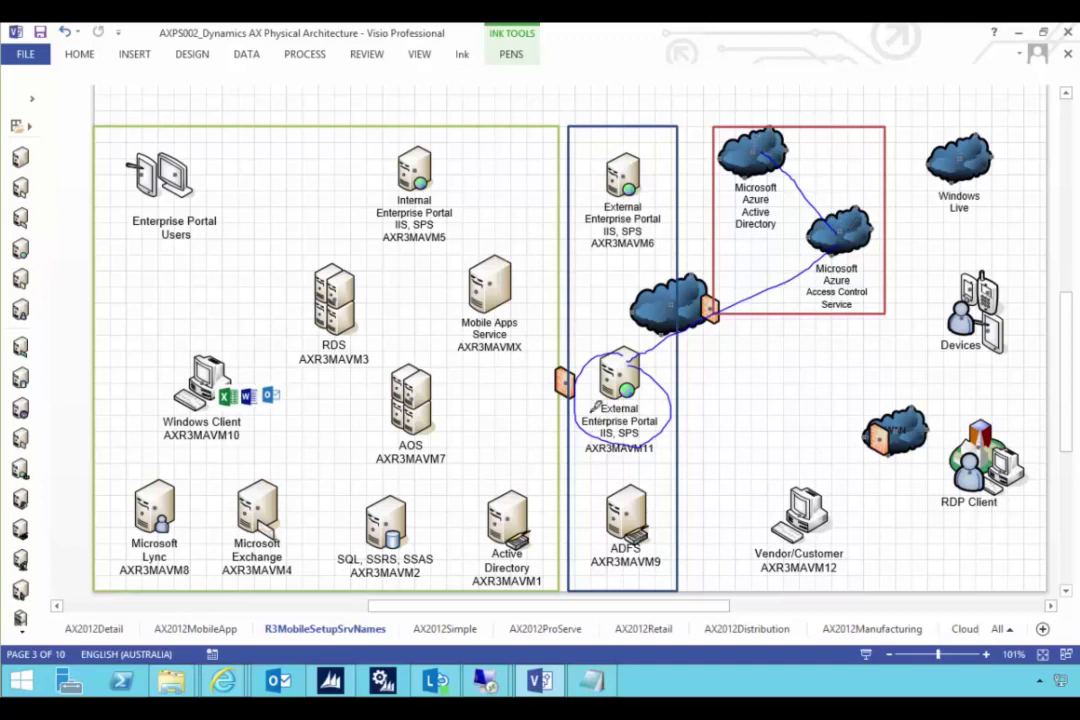
# - Ink a short stroke beside the External Enterprise Portal server AXR3MAVM11
pyautogui.moveTo(628, 391); pyautogui.dragTo(644, 386)
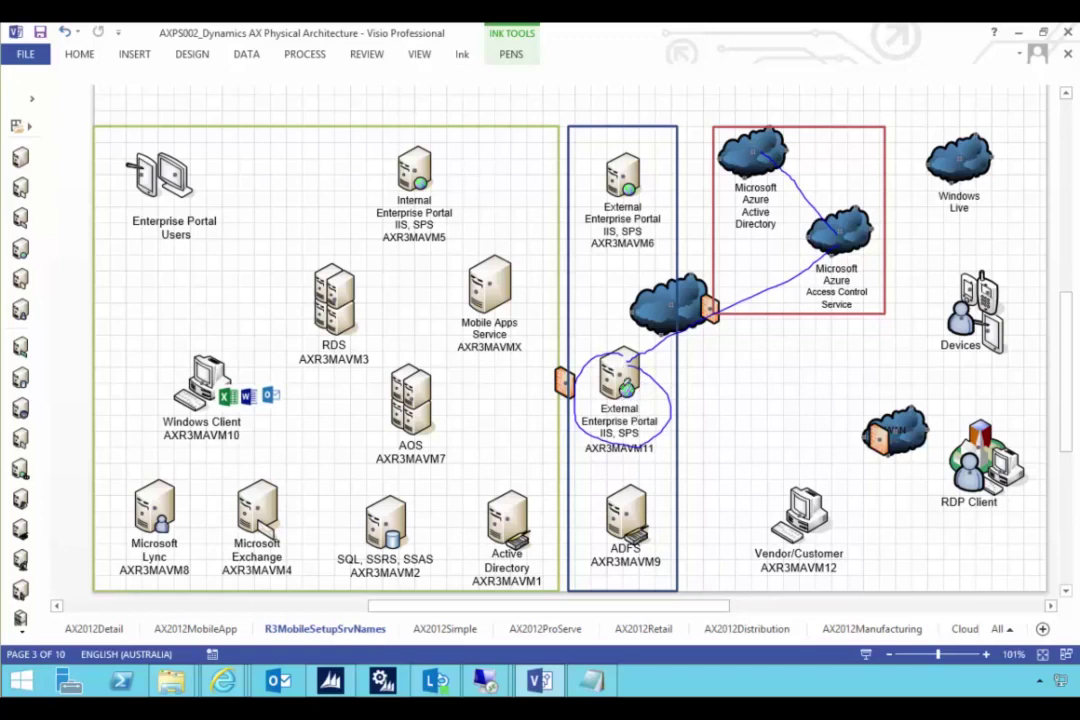